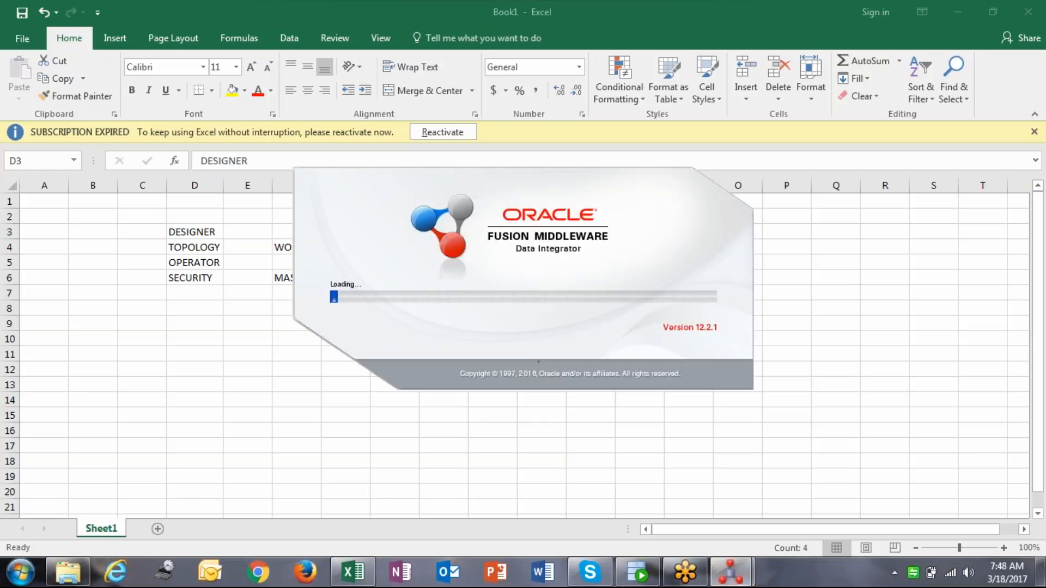
- Switch to the Oracle Data Integrator Studio 12c window that is already open
{"action": "mouse_move", "coordinate": [730, 573]}
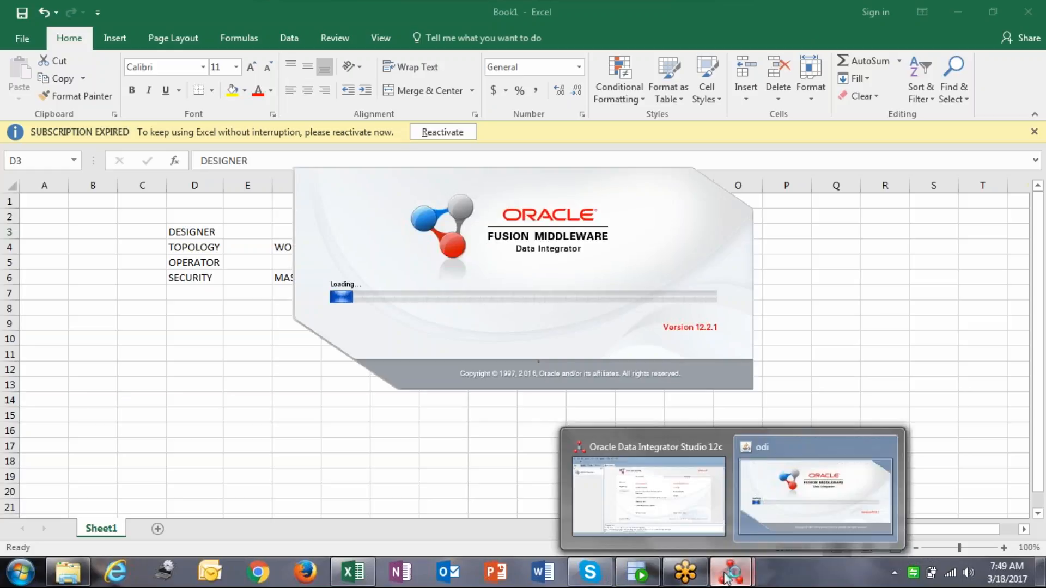
{"action": "left_click", "coordinate": [652, 491]}
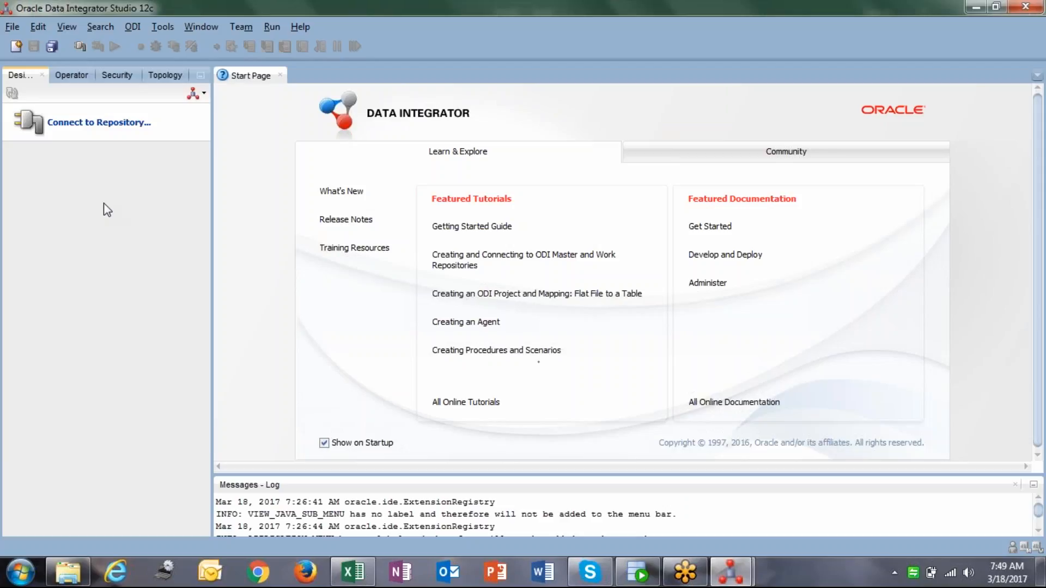
{"action": "left_click", "coordinate": [1024, 34]}
{"action": "left_click", "coordinate": [12, 28]}
{"action": "mouse_move", "coordinate": [36, 31]}
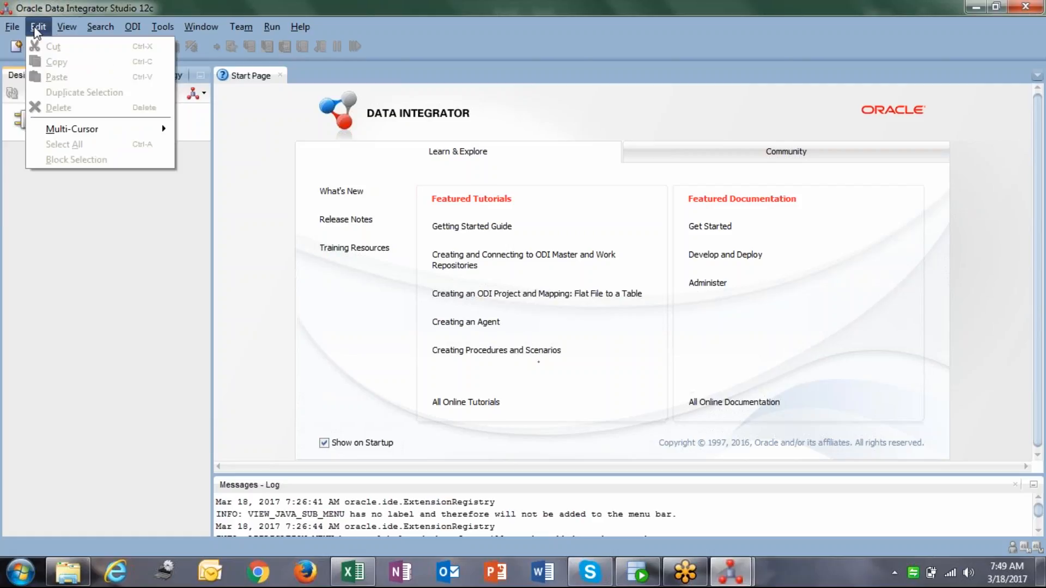
{"action": "mouse_move", "coordinate": [99, 30]}
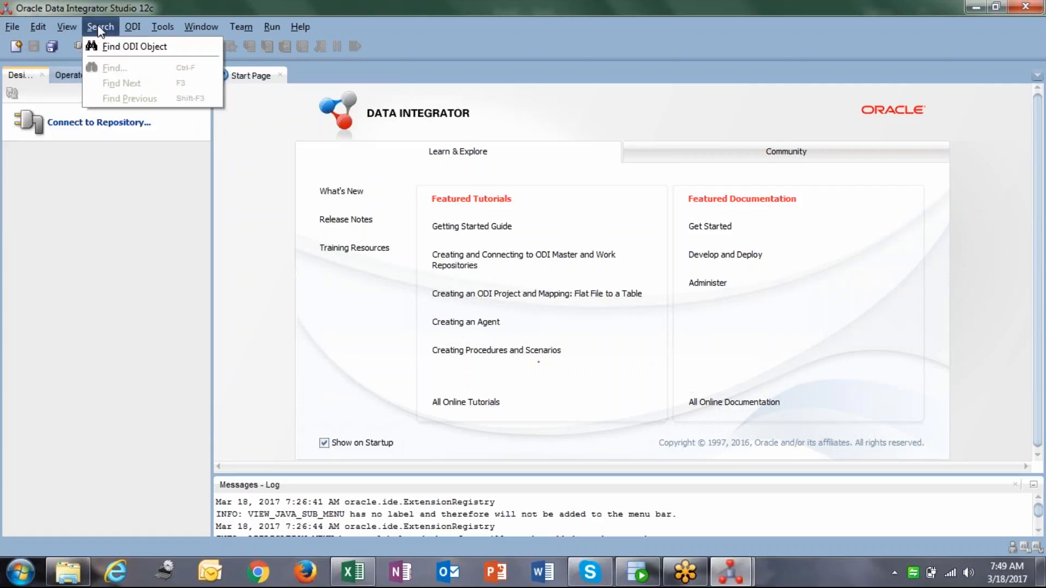
{"action": "left_click", "coordinate": [109, 161]}
{"action": "left_click", "coordinate": [132, 27]}
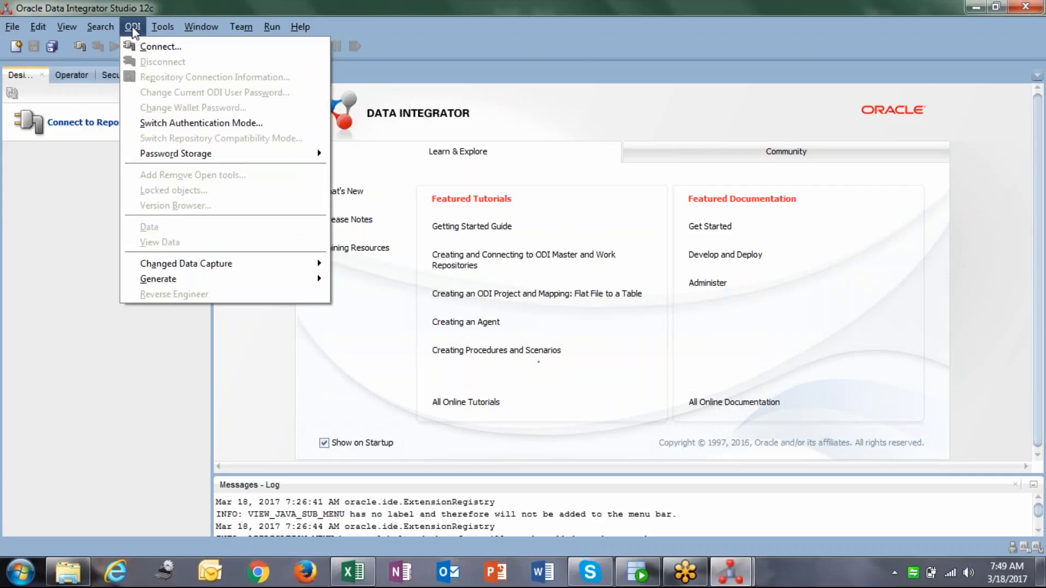
{"action": "mouse_move", "coordinate": [159, 31]}
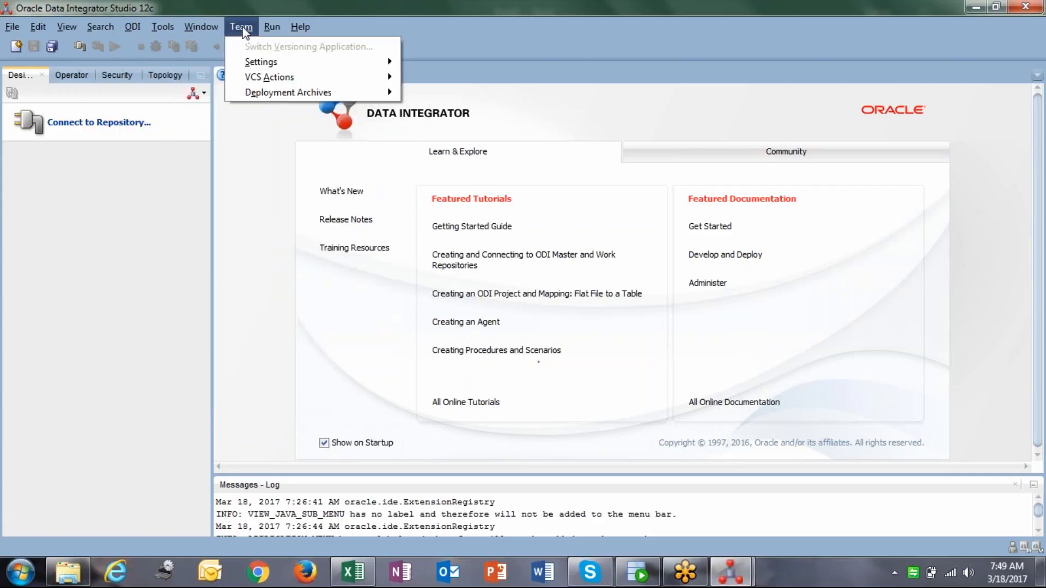
{"action": "left_click", "coordinate": [117, 288]}
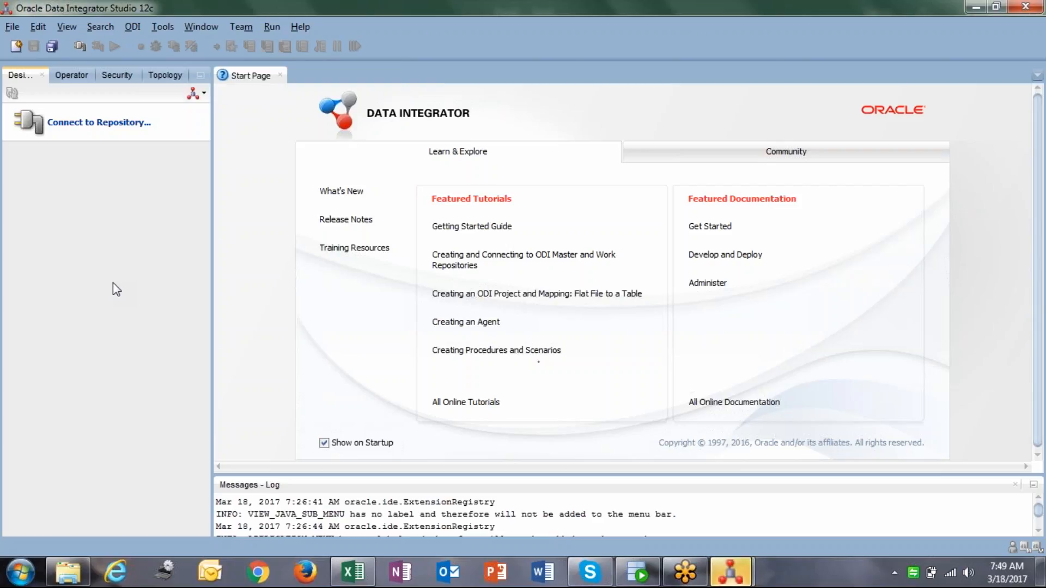
- Start connecting to the repository and open the connection settings of the DWBIADDA login for editing
{"action": "left_click", "coordinate": [109, 134]}
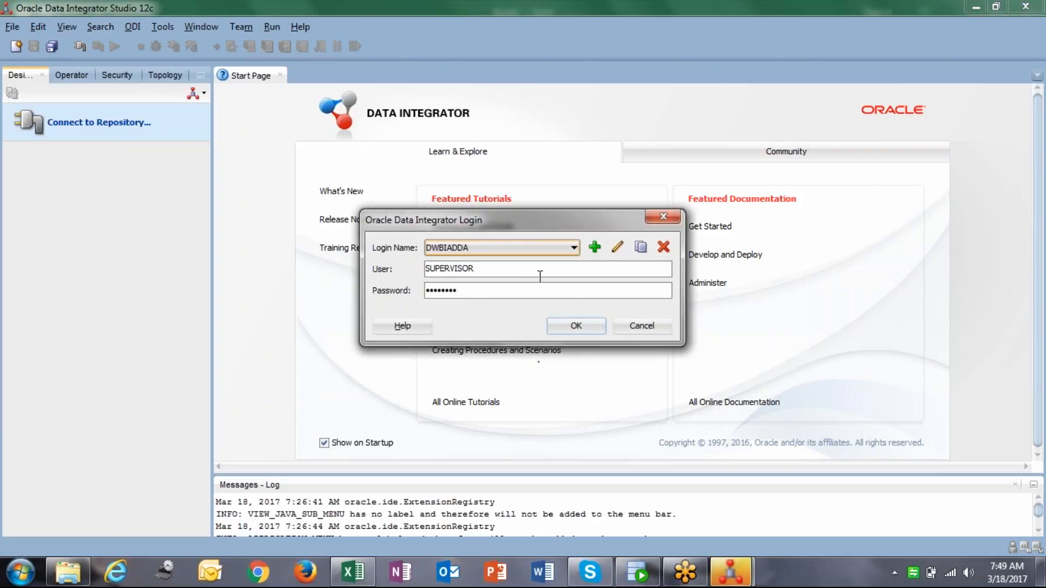
{"action": "double_click", "coordinate": [572, 275]}
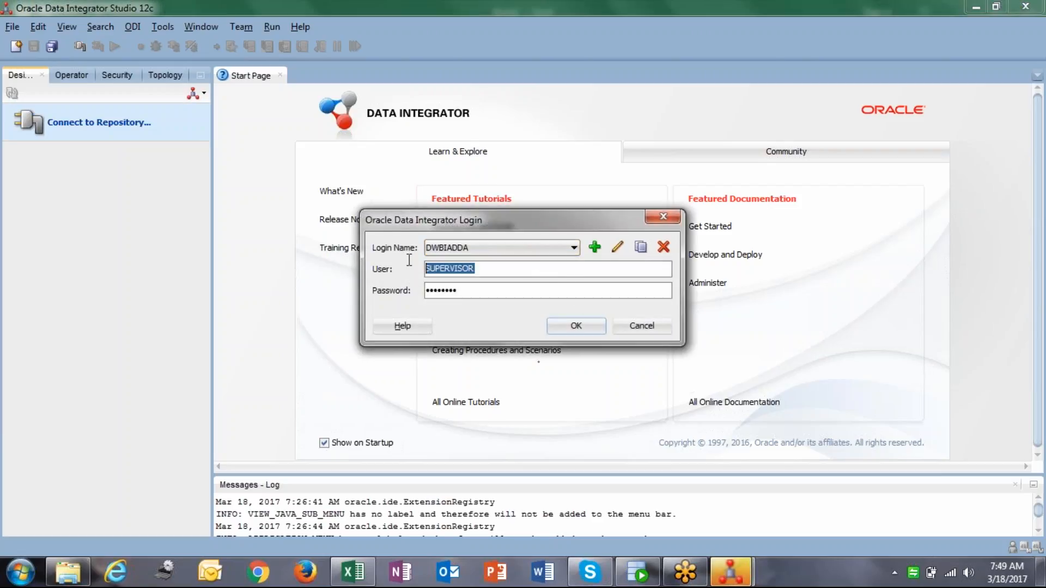
{"action": "double_click", "coordinate": [480, 293]}
{"action": "left_click", "coordinate": [499, 292]}
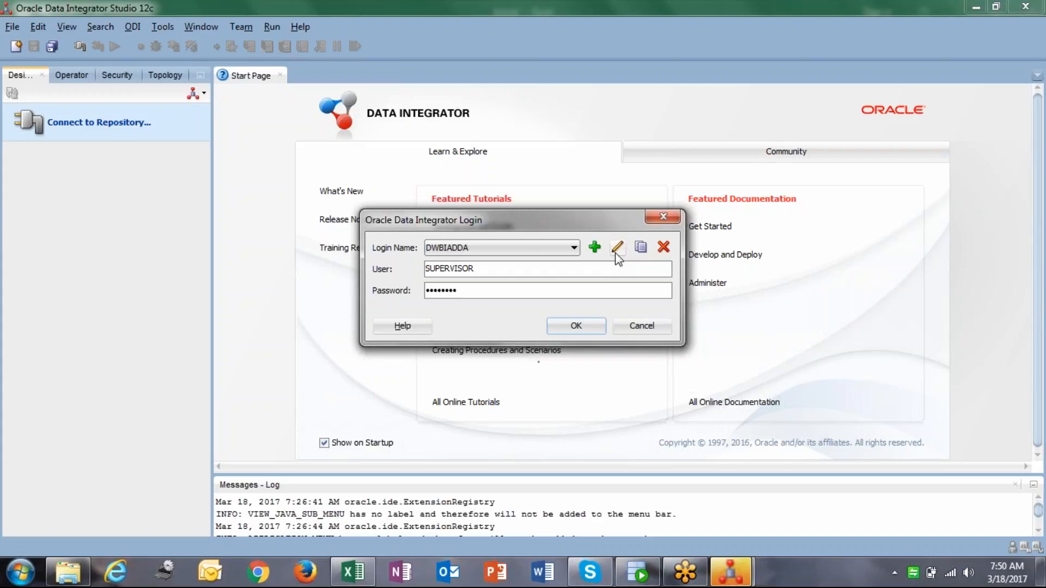
{"action": "left_click", "coordinate": [616, 248]}
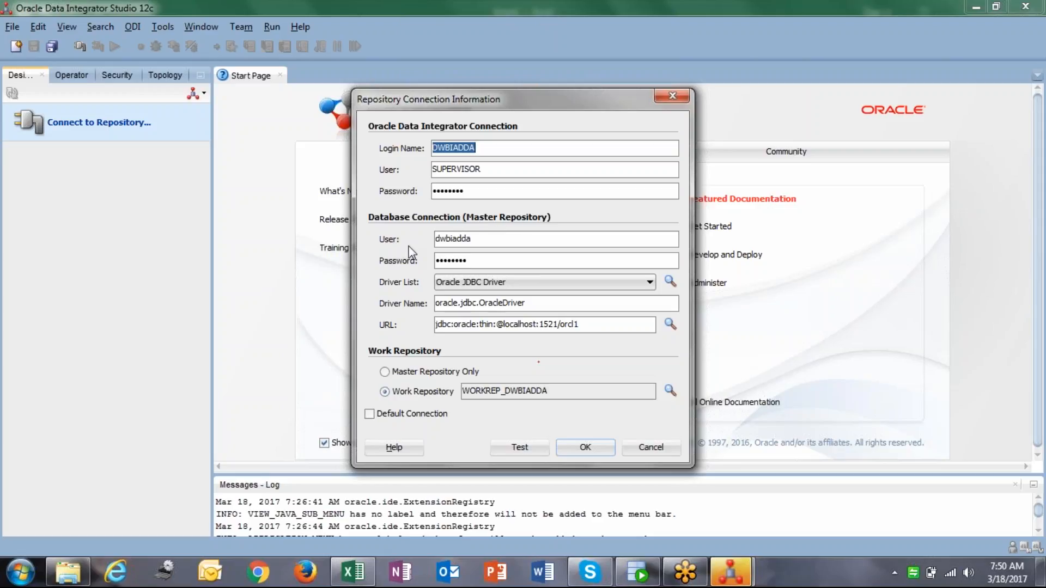
- Review the master repository's database user and password fields and the description of the Oracle JDBC driver
{"action": "double_click", "coordinate": [491, 236]}
{"action": "left_click", "coordinate": [485, 262]}
{"action": "mouse_move", "coordinate": [450, 261]}
{"action": "left_mouse_down"}
{"action": "mouse_move", "coordinate": [435, 260]}
{"action": "mouse_move", "coordinate": [467, 262]}
{"action": "left_mouse_up"}
{"action": "left_click", "coordinate": [471, 263]}
{"action": "left_click", "coordinate": [670, 281]}
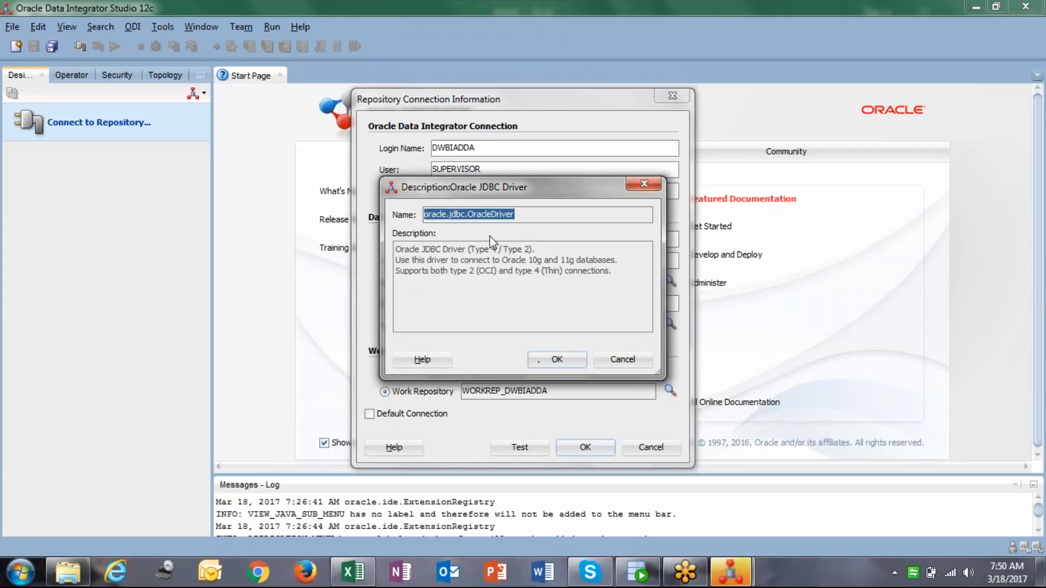
{"action": "left_click_drag", "start_coordinate": [402, 250], "coordinate": [462, 281]}
{"action": "left_click", "coordinate": [462, 281]}
{"action": "left_click", "coordinate": [613, 361]}
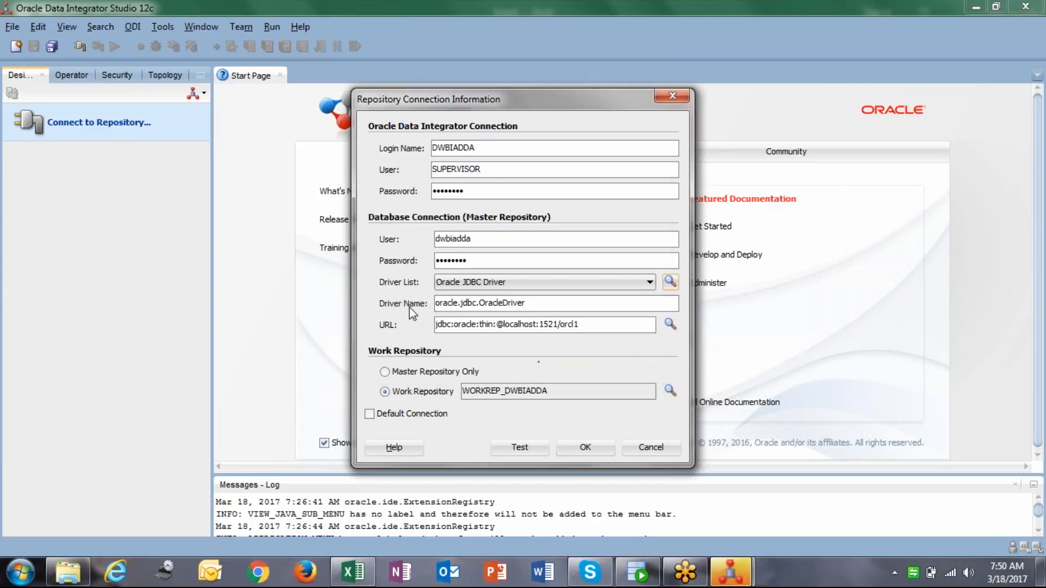
- Examine the host, port and service name in the master repository's JDBC URL
{"action": "left_click", "coordinate": [596, 327]}
{"action": "double_click", "coordinate": [519, 324]}
{"action": "double_click", "coordinate": [548, 324]}
{"action": "double_click", "coordinate": [570, 324]}
{"action": "left_click", "coordinate": [572, 324]}
- Choose WORKREP_DWBIADDA from the work repositories list as the login's work repository
{"action": "left_click", "coordinate": [672, 389]}
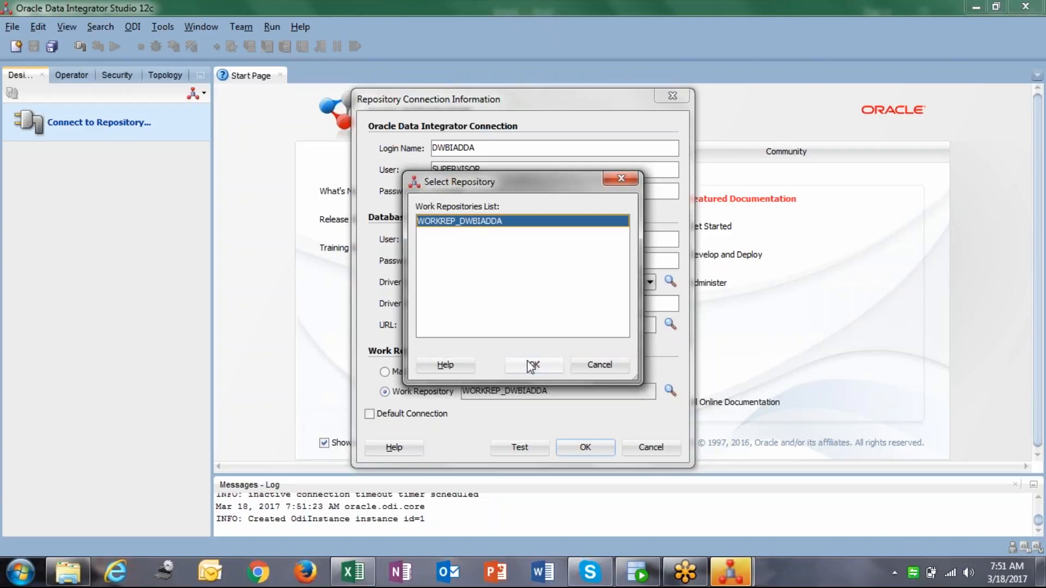
{"action": "left_click", "coordinate": [588, 366]}
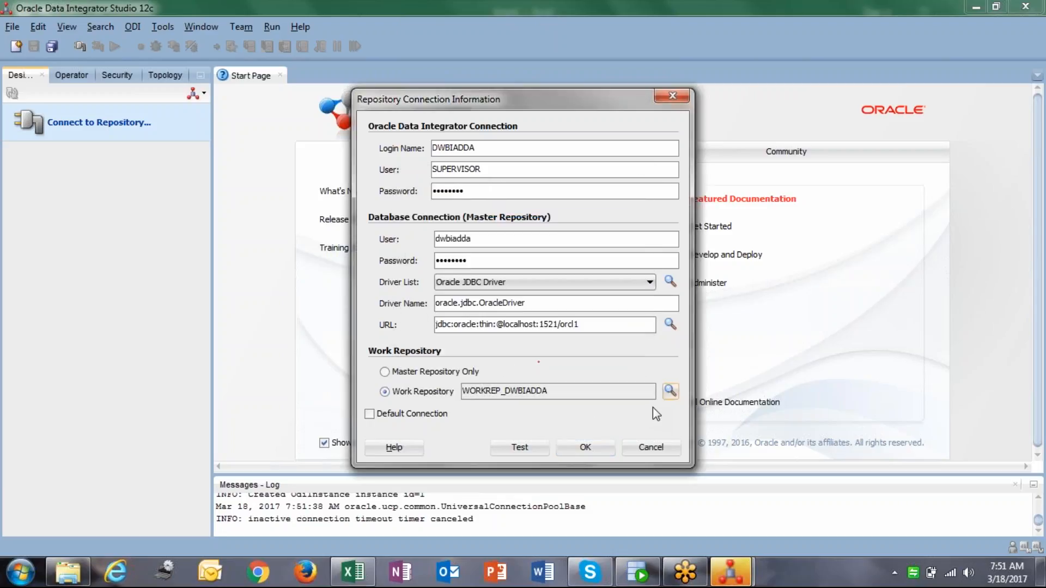
{"action": "left_click", "coordinate": [670, 392]}
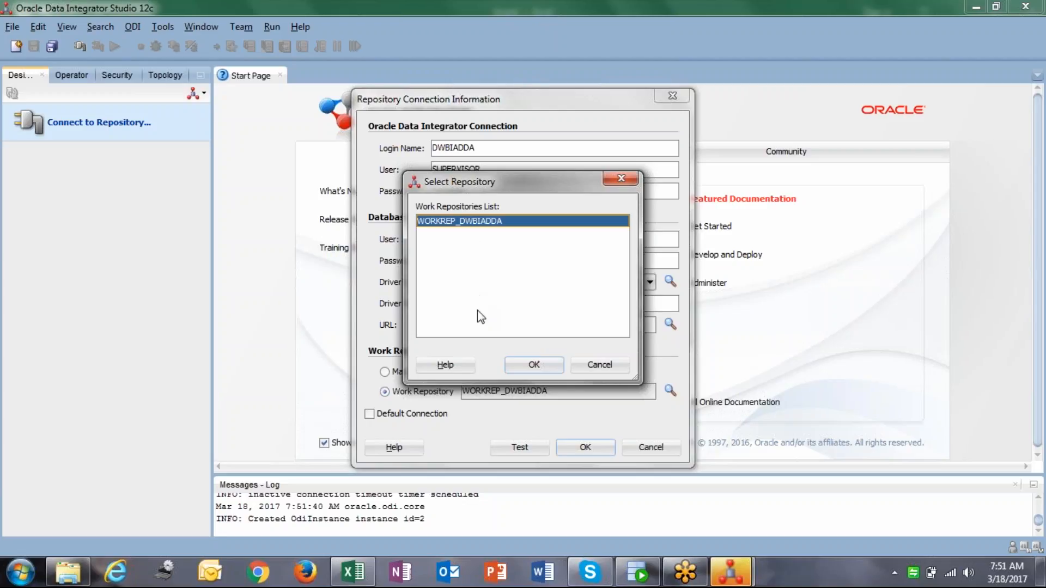
{"action": "left_click", "coordinate": [525, 364]}
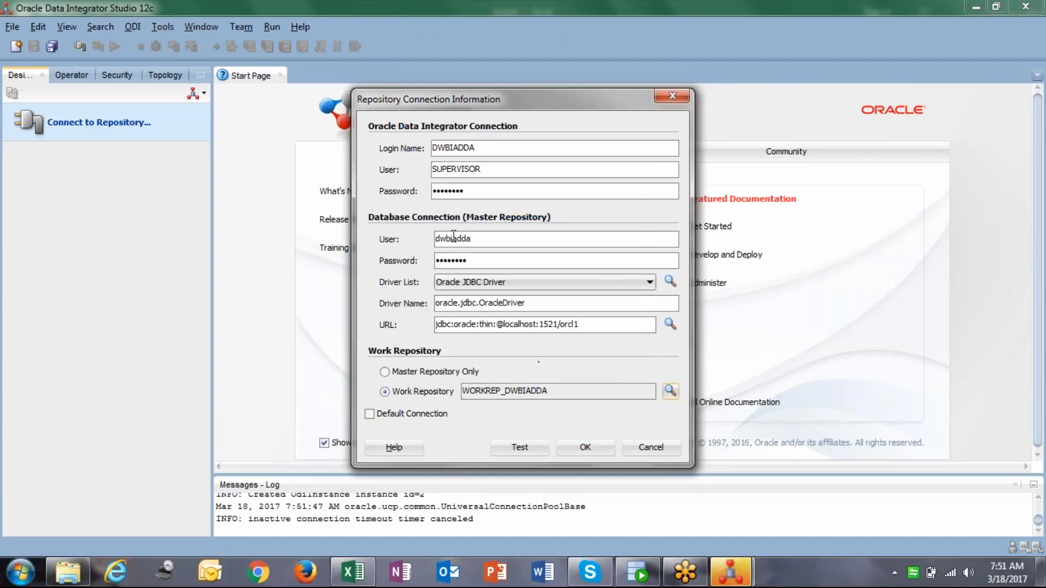
- Test the repository connection of the DWBIADDA login and dismiss the result message
{"action": "left_click", "coordinate": [482, 155]}
{"action": "left_click", "coordinate": [516, 451]}
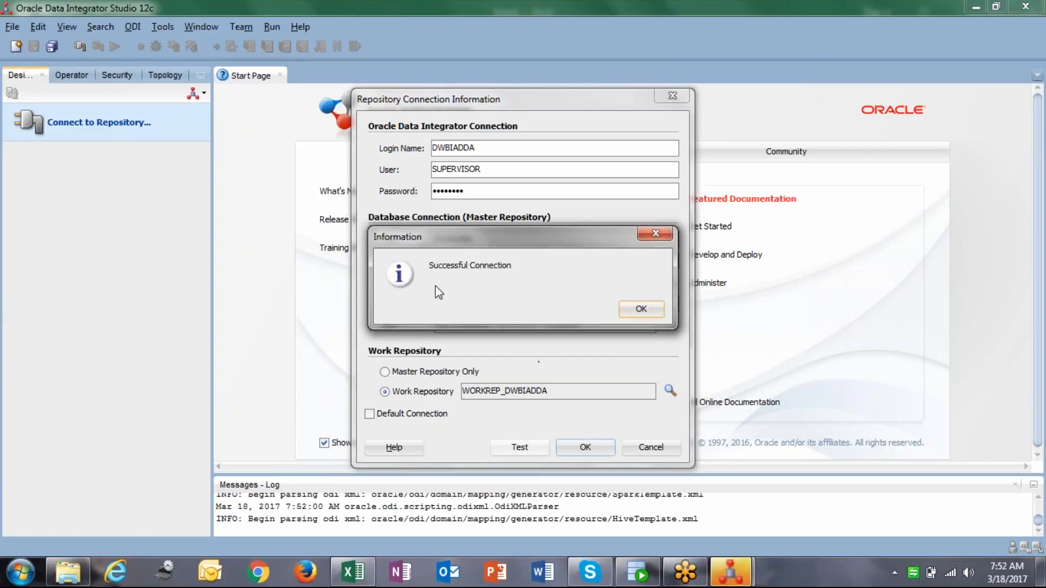
{"action": "triple_click", "coordinate": [433, 271]}
{"action": "left_click", "coordinate": [480, 273]}
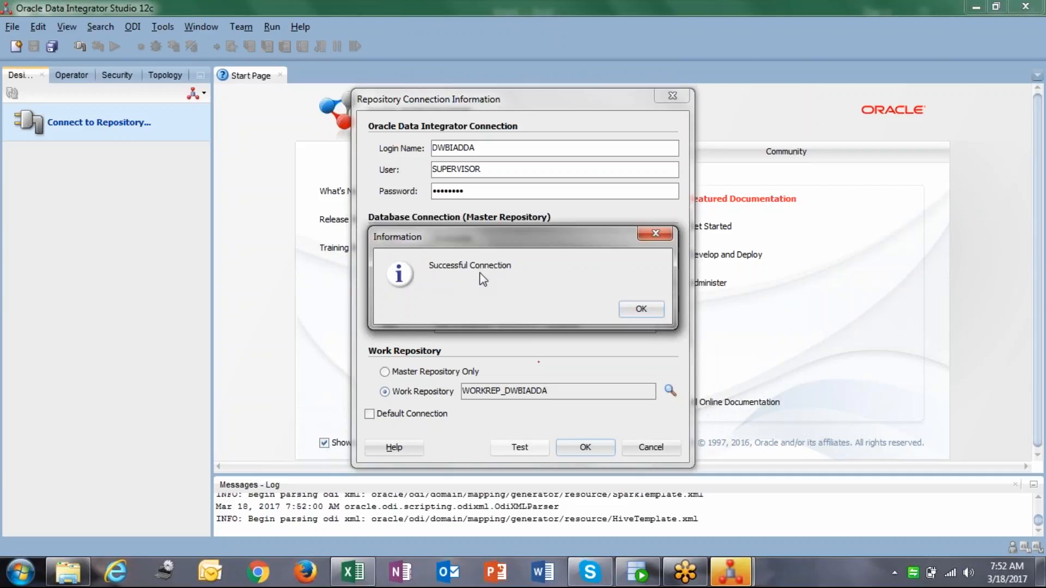
{"action": "left_click", "coordinate": [637, 309]}
- Accept the connection settings and log in to the repository with the DWBIADDA login as SUPERVISOR
{"action": "left_click", "coordinate": [584, 448]}
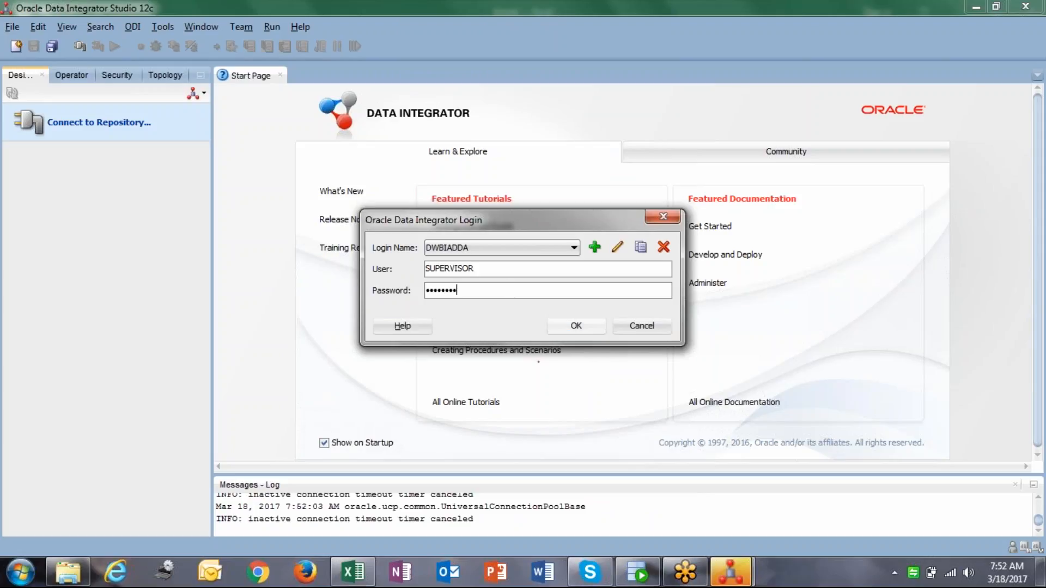
{"action": "left_click", "coordinate": [579, 325]}
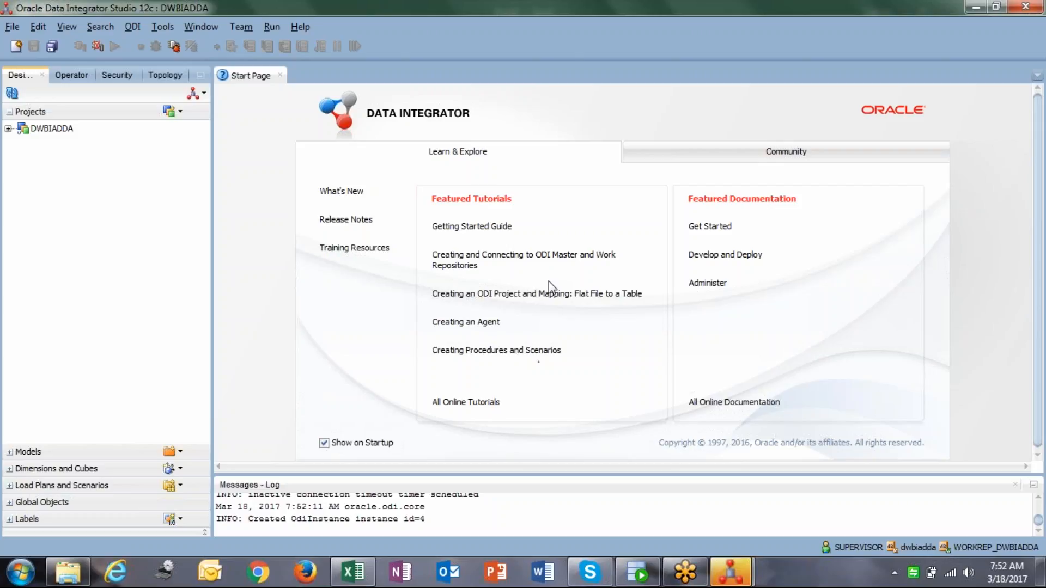
{"action": "left_click", "coordinate": [174, 294]}
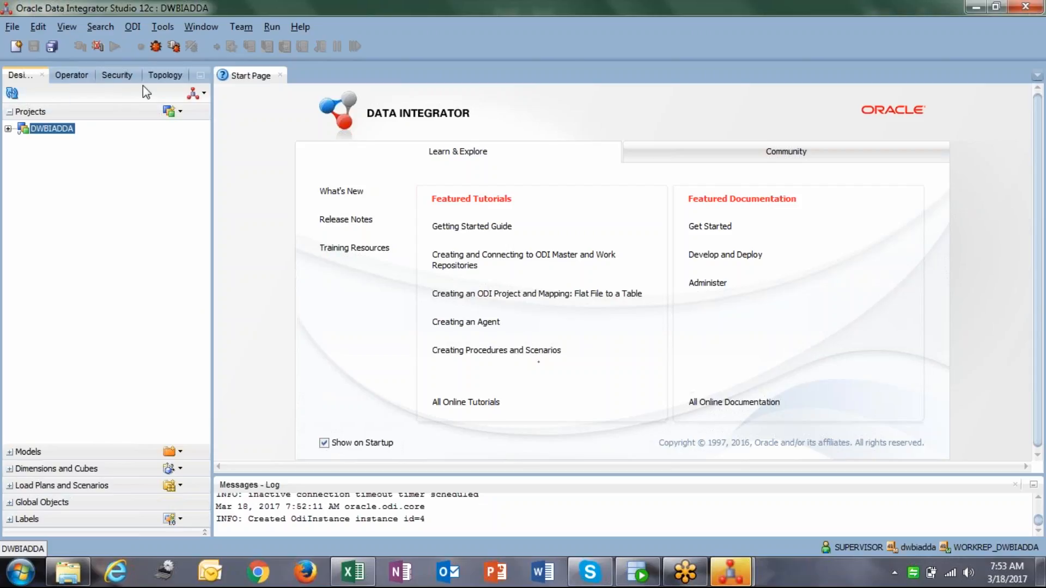
- Look through the Topology, Designer, Operator and Security navigators, including the session list and the security profiles
{"action": "left_click", "coordinate": [176, 79]}
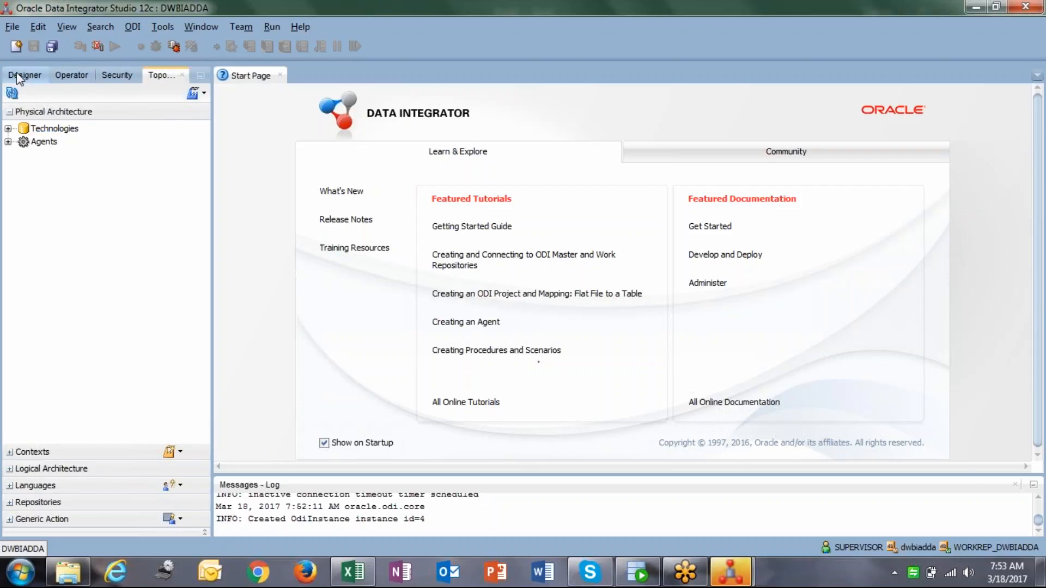
{"action": "left_click", "coordinate": [24, 76]}
{"action": "left_click", "coordinate": [159, 76]}
{"action": "left_click", "coordinate": [116, 75]}
{"action": "left_click", "coordinate": [82, 77]}
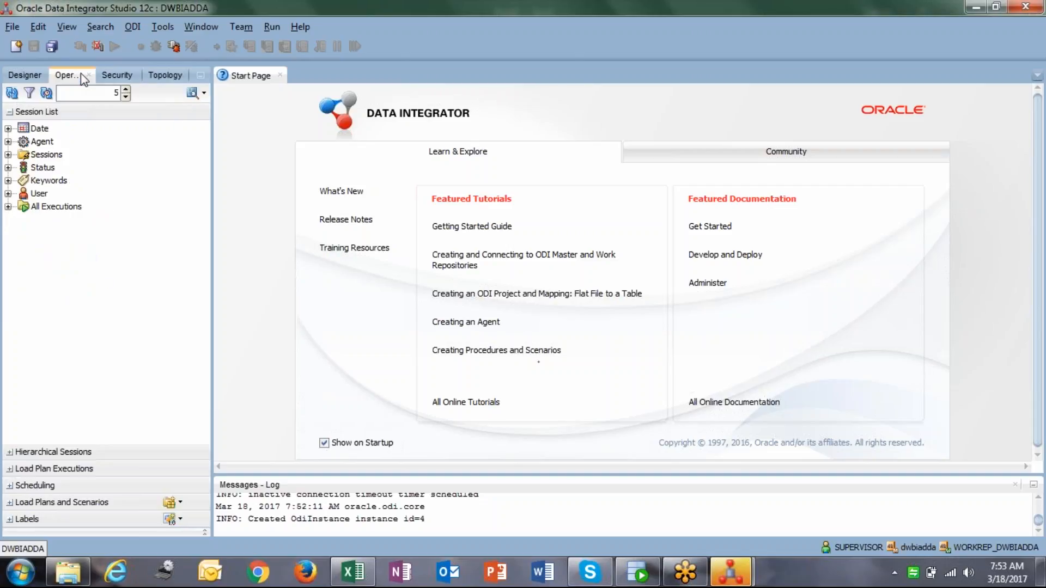
{"action": "left_click", "coordinate": [16, 76]}
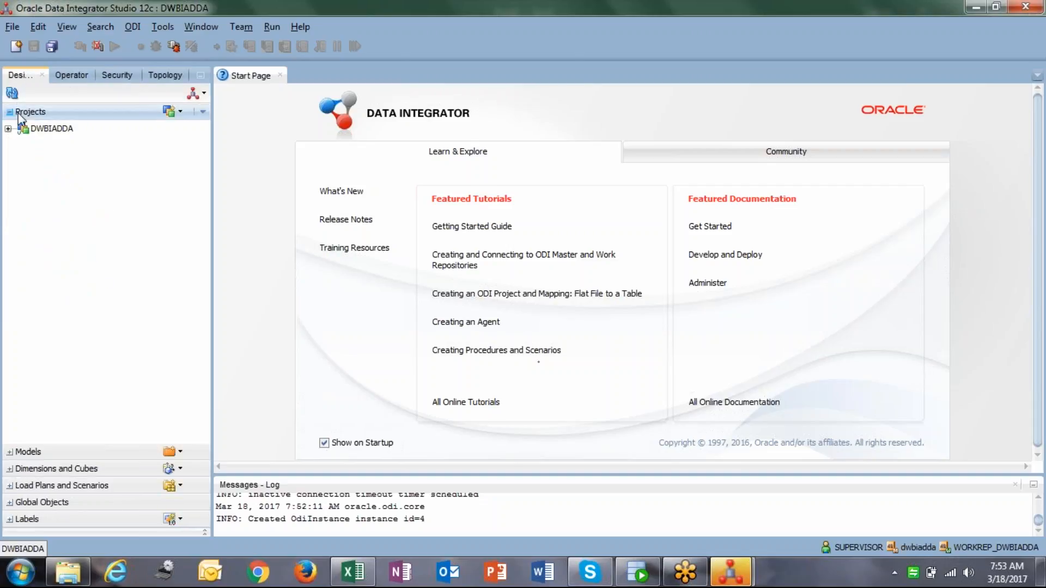
{"action": "left_click", "coordinate": [69, 77]}
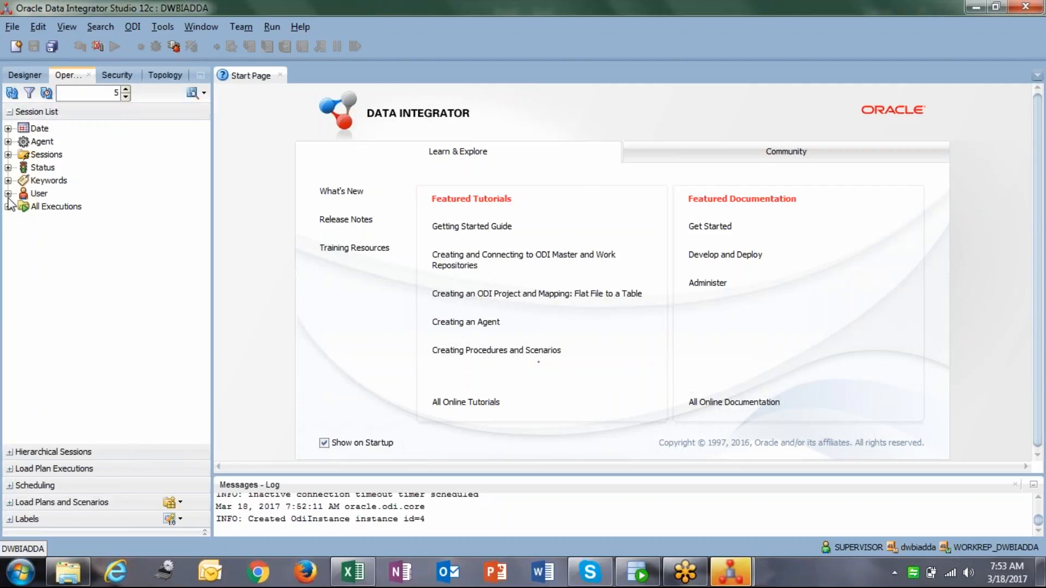
{"action": "left_click", "coordinate": [5, 225]}
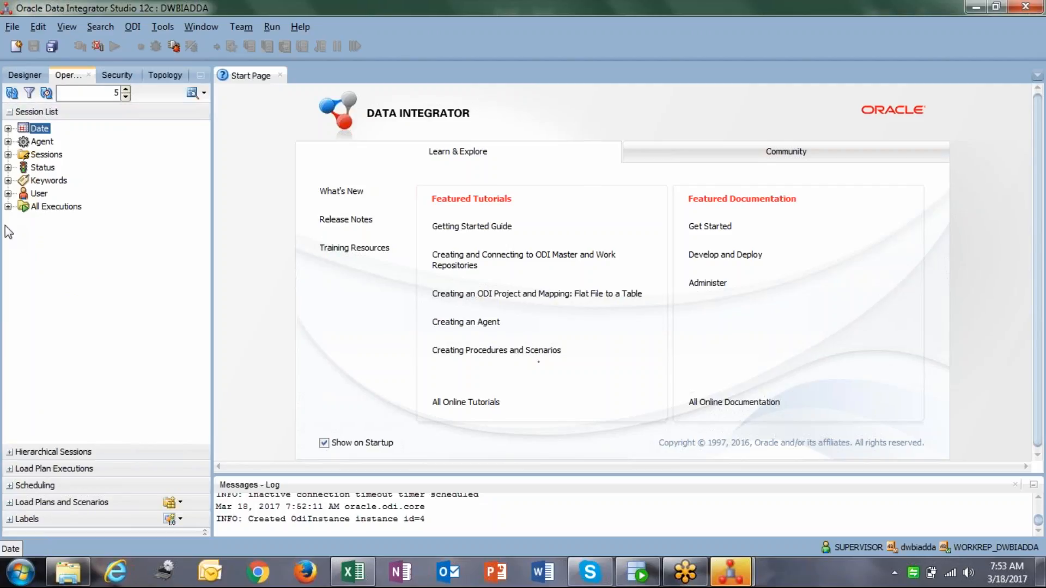
{"action": "left_click", "coordinate": [110, 77]}
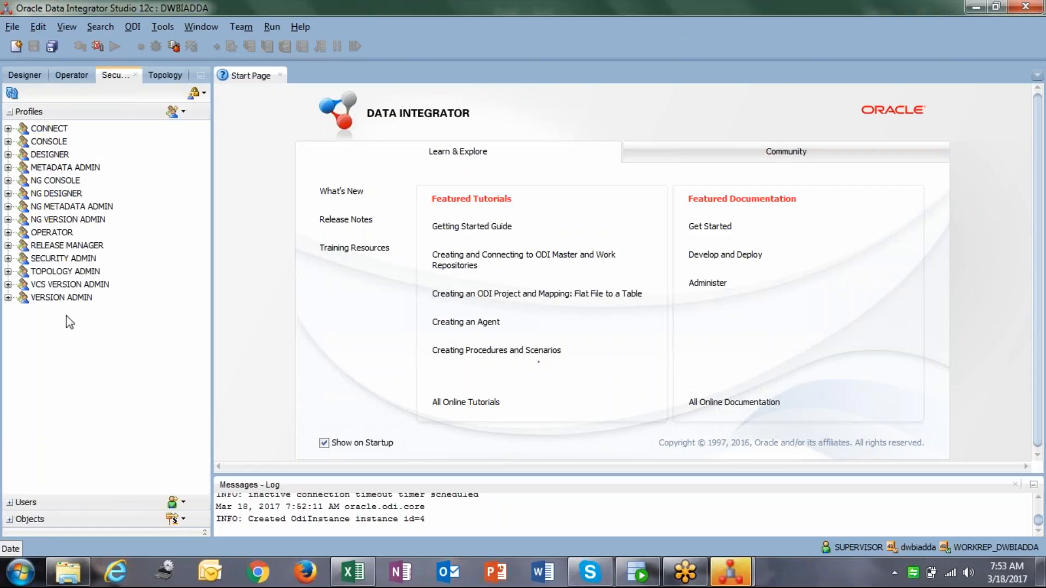
{"action": "left_click", "coordinate": [71, 345]}
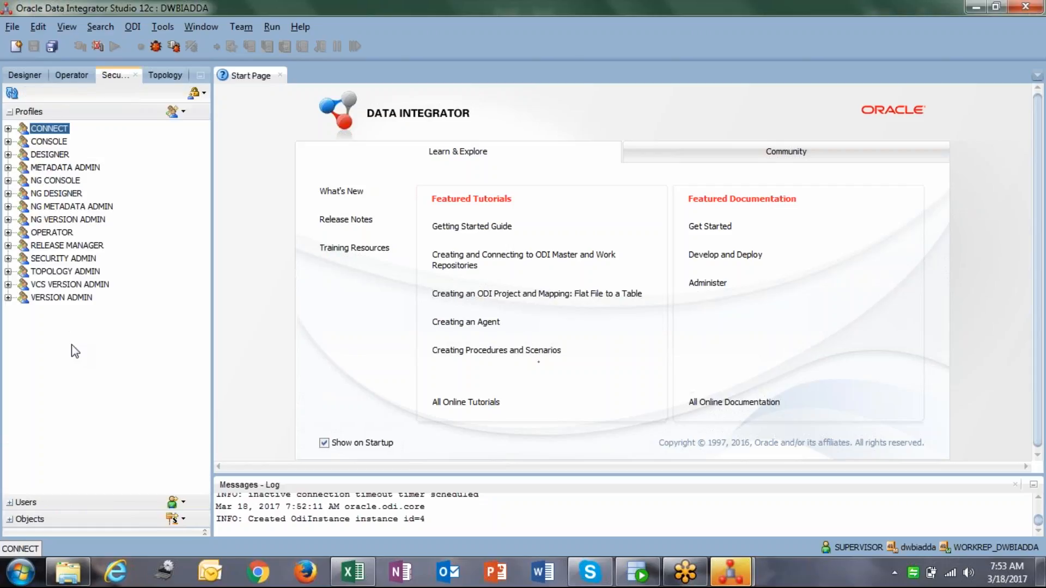
- Expand the technologies of the physical architecture in the Topology navigator and look through the list from Attunity to Teradata
{"action": "left_click", "coordinate": [162, 75]}
{"action": "left_click", "coordinate": [30, 199]}
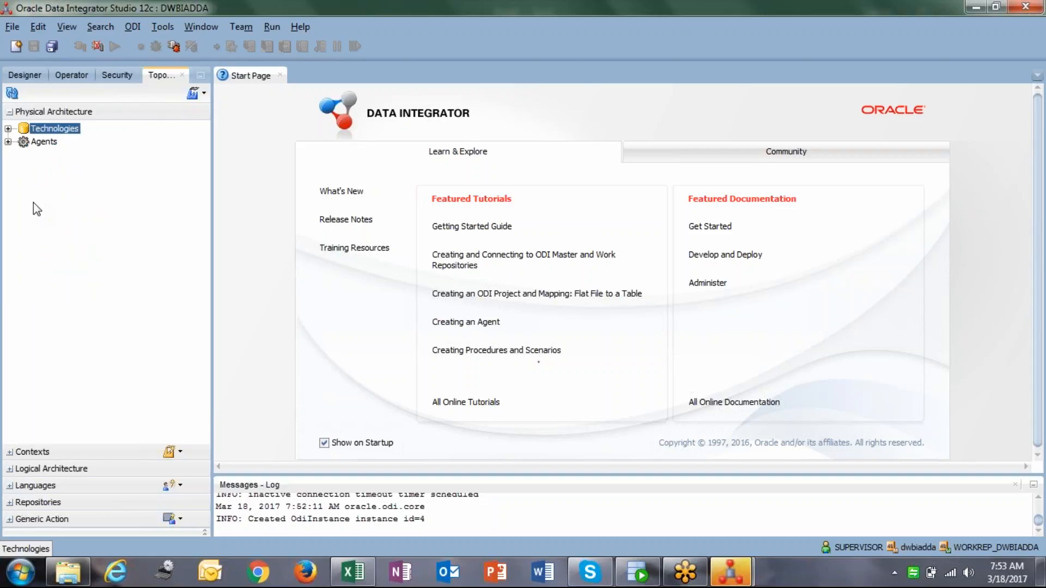
{"action": "left_click", "coordinate": [8, 129]}
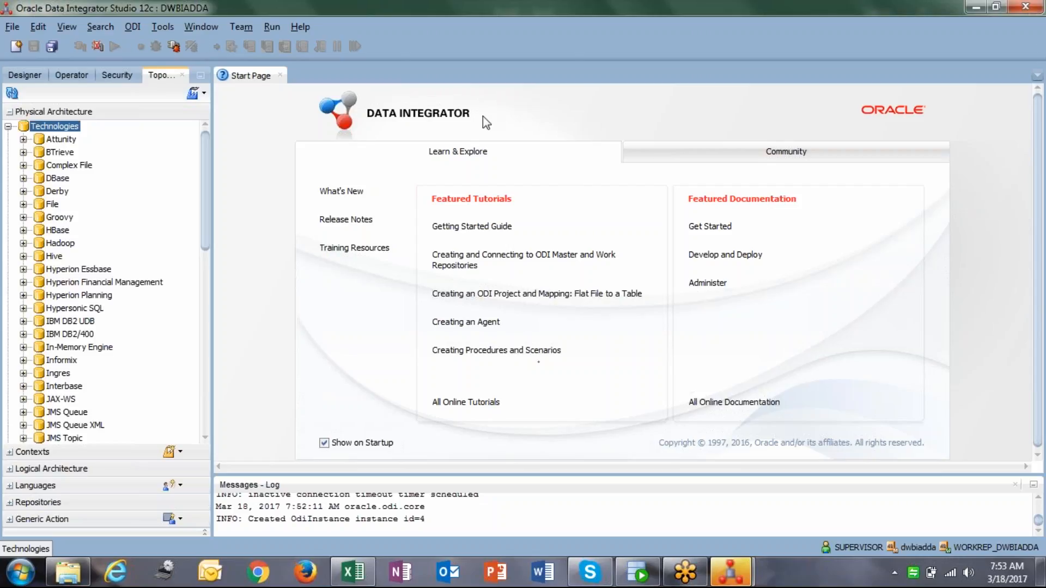
{"action": "left_click", "coordinate": [64, 141]}
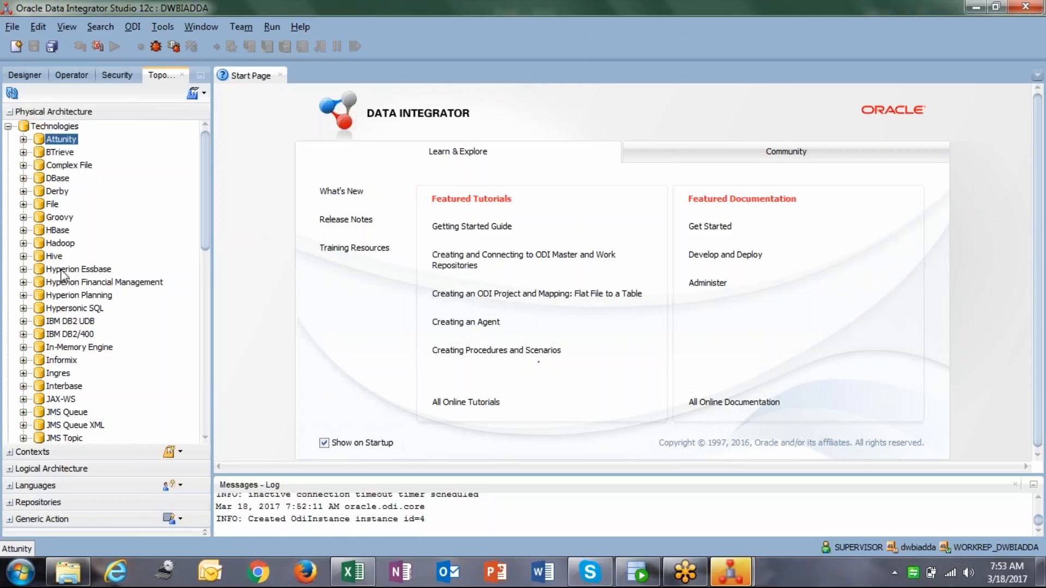
{"action": "left_click", "coordinate": [57, 244]}
{"action": "left_click", "coordinate": [56, 256]}
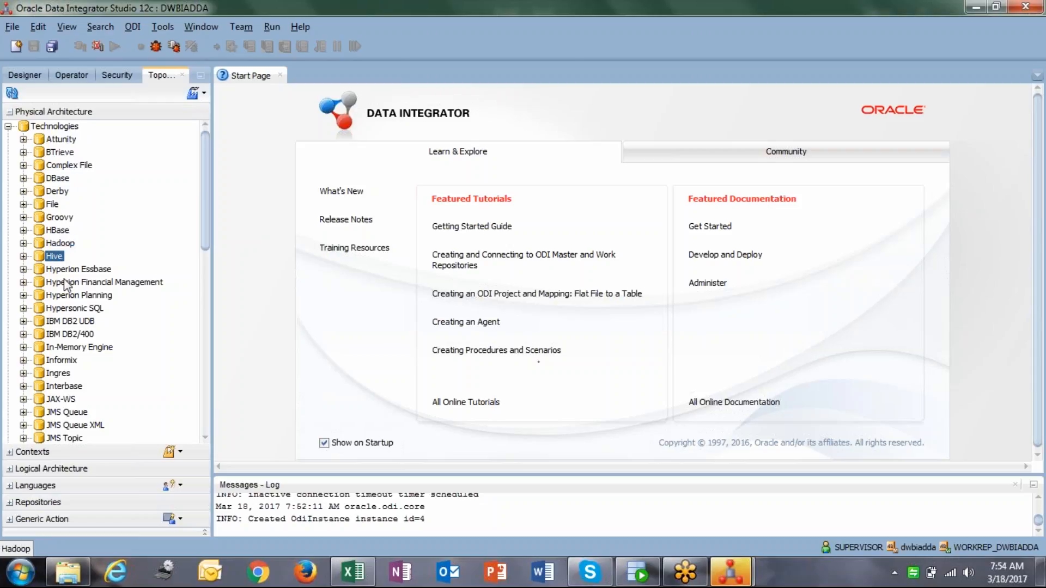
{"action": "left_click", "coordinate": [79, 271]}
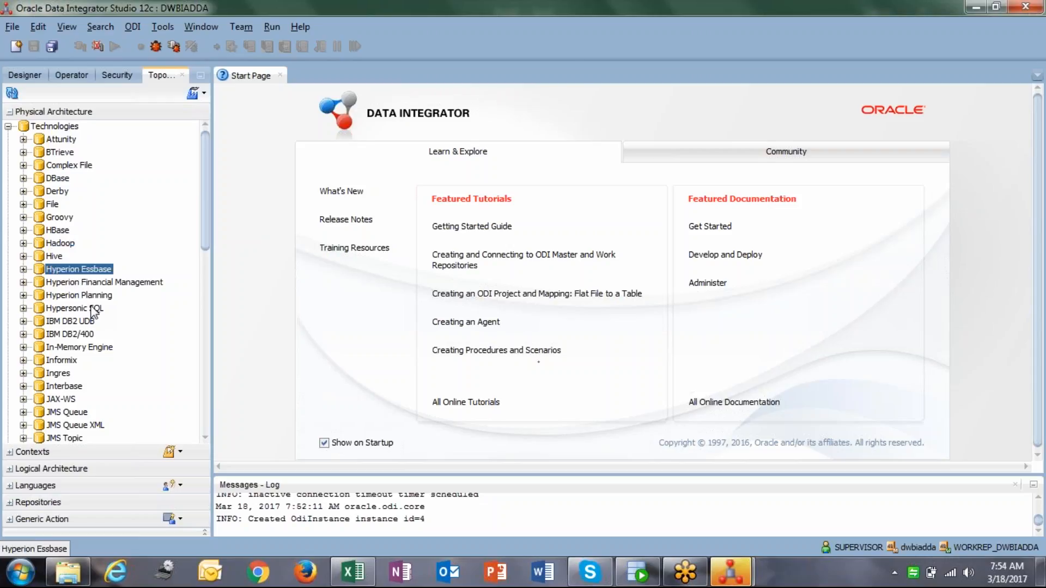
{"action": "left_click", "coordinate": [83, 321]}
{"action": "scroll", "coordinate": [82, 321], "scroll_direction": "down", "scroll_amount": 1}
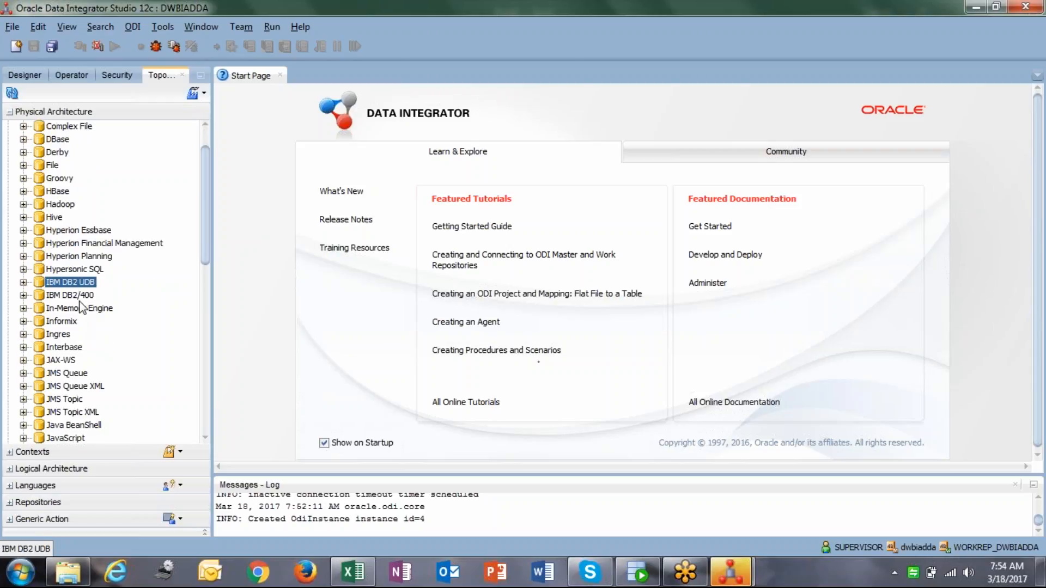
{"action": "left_click", "coordinate": [81, 296]}
{"action": "scroll", "coordinate": [76, 303], "scroll_direction": "down", "scroll_amount": 1}
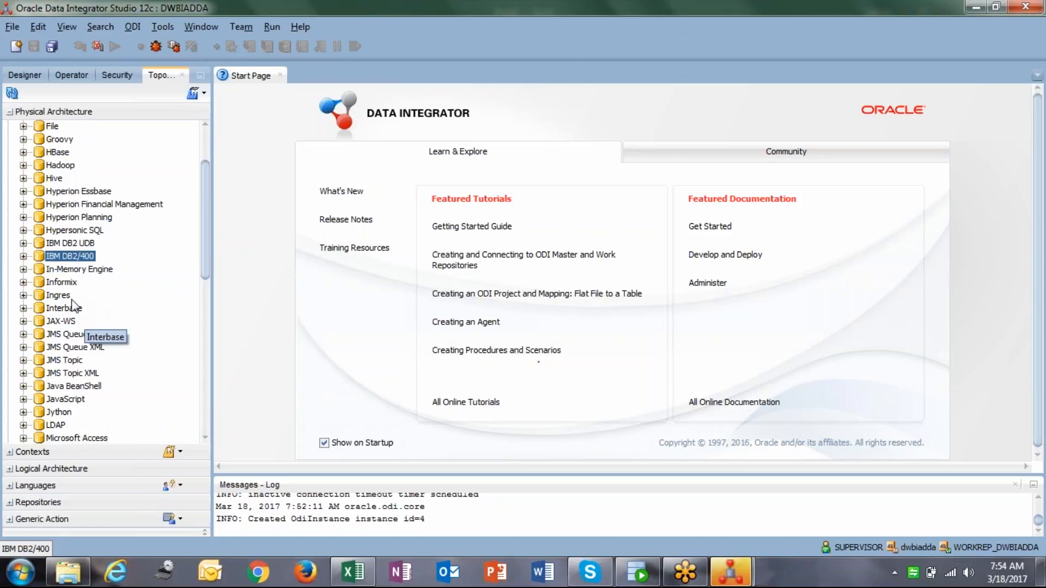
{"action": "left_click", "coordinate": [68, 282]}
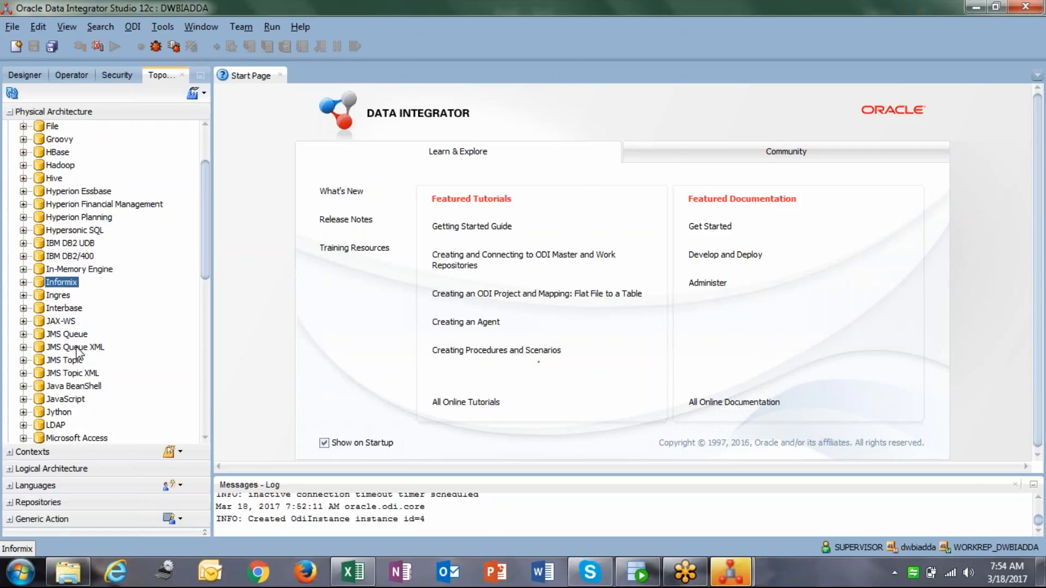
{"action": "left_click", "coordinate": [75, 386]}
{"action": "scroll", "coordinate": [76, 388], "scroll_direction": "down", "scroll_amount": 3}
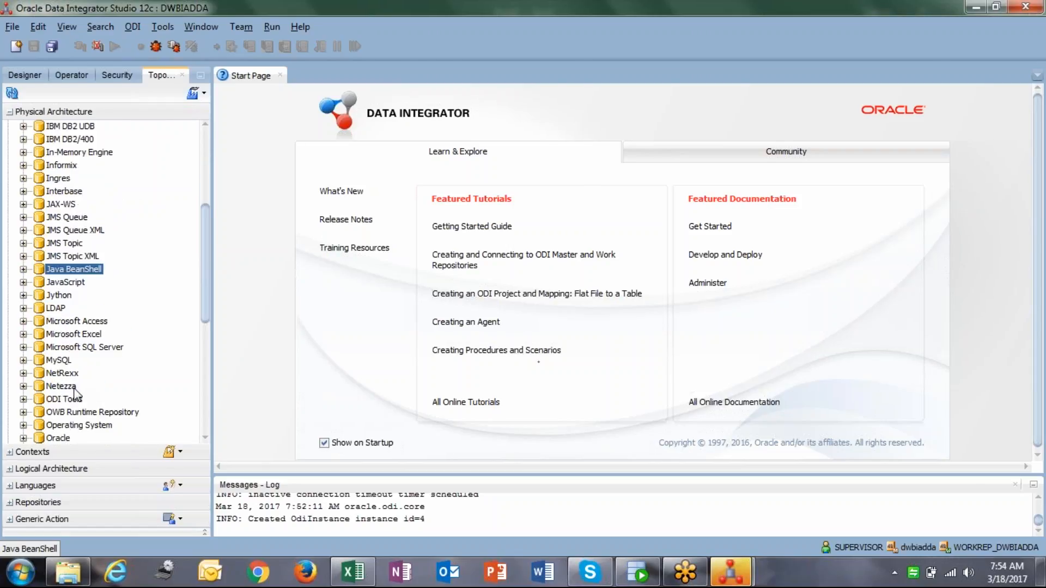
{"action": "left_click", "coordinate": [62, 296]}
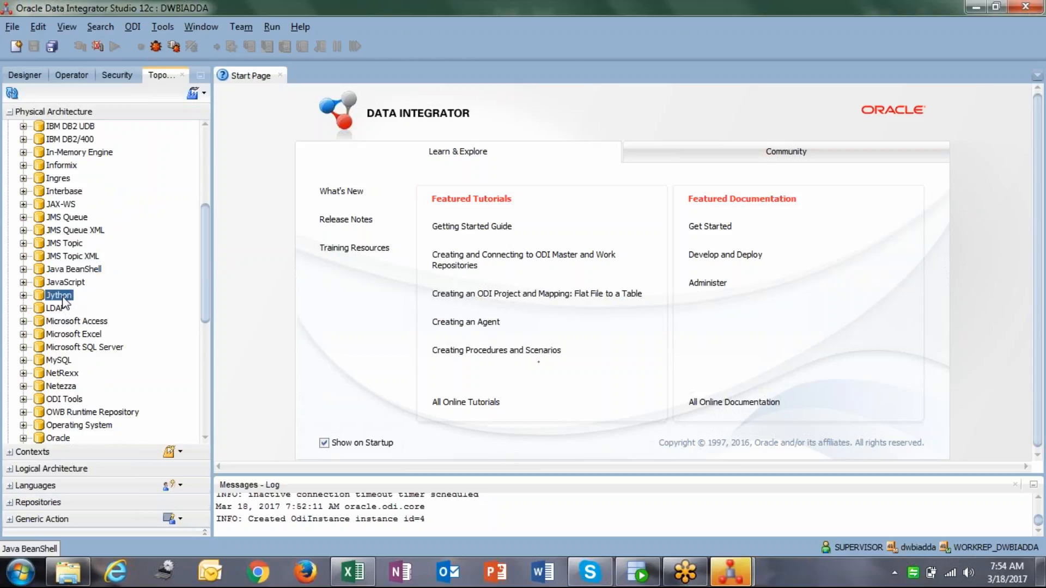
{"action": "scroll", "coordinate": [64, 301], "scroll_direction": "down", "scroll_amount": 2}
{"action": "left_click", "coordinate": [68, 283]}
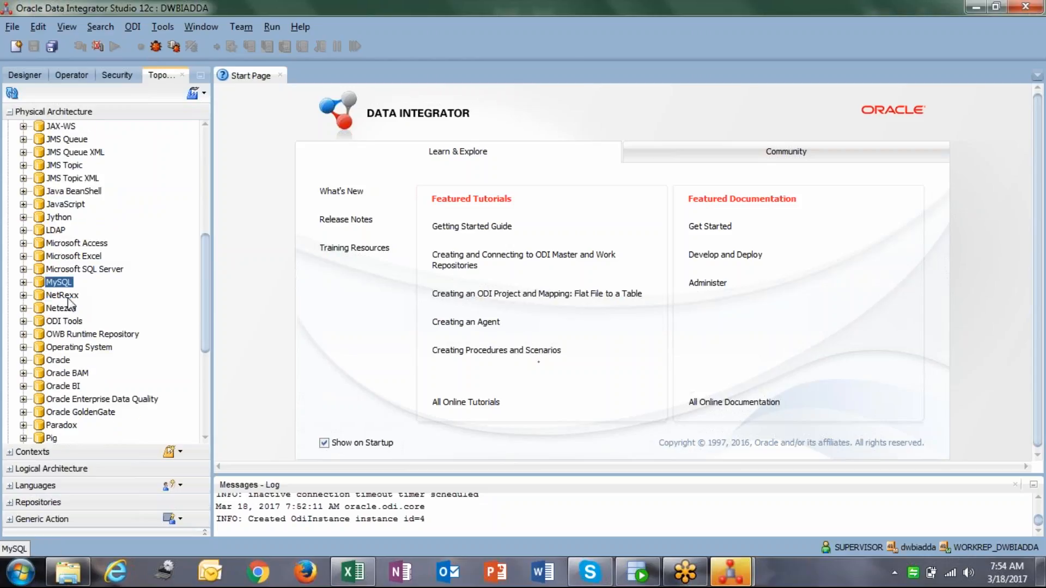
{"action": "left_click", "coordinate": [86, 268]}
{"action": "left_click", "coordinate": [72, 297]}
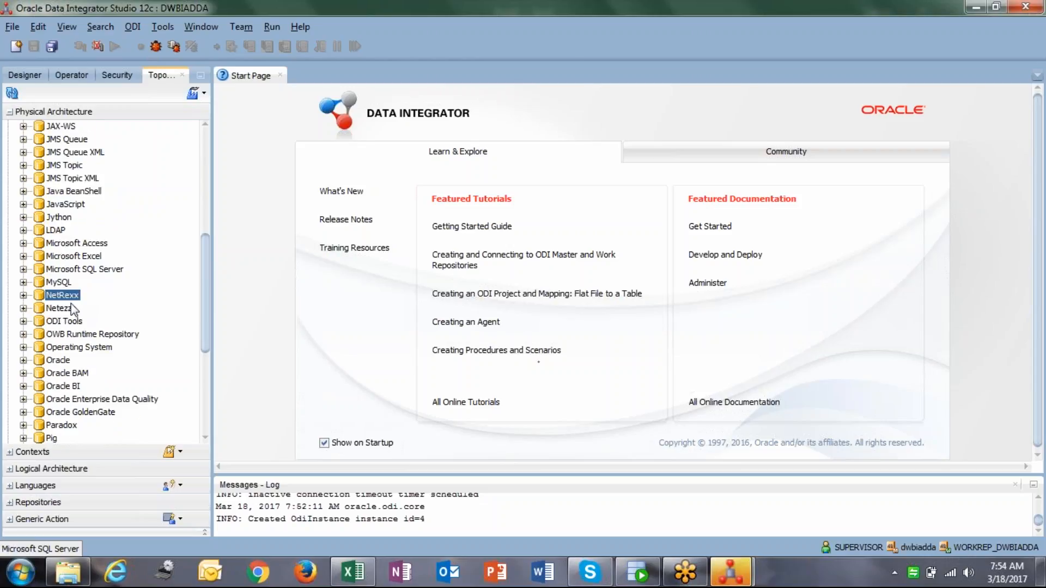
{"action": "left_click", "coordinate": [71, 308]}
{"action": "left_click", "coordinate": [73, 322]}
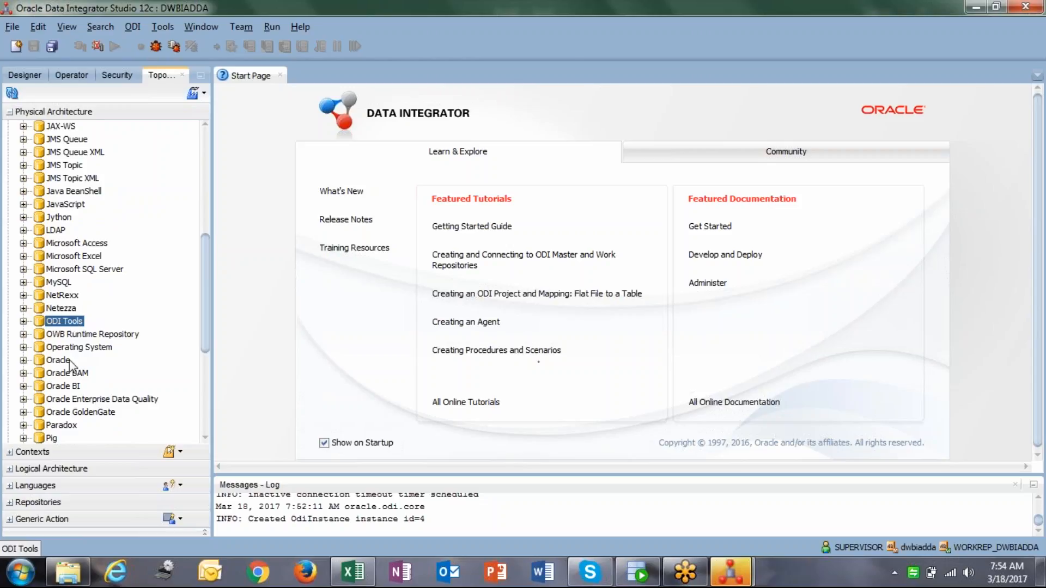
{"action": "left_click", "coordinate": [75, 360]}
{"action": "scroll", "coordinate": [72, 387], "scroll_direction": "down", "scroll_amount": 4}
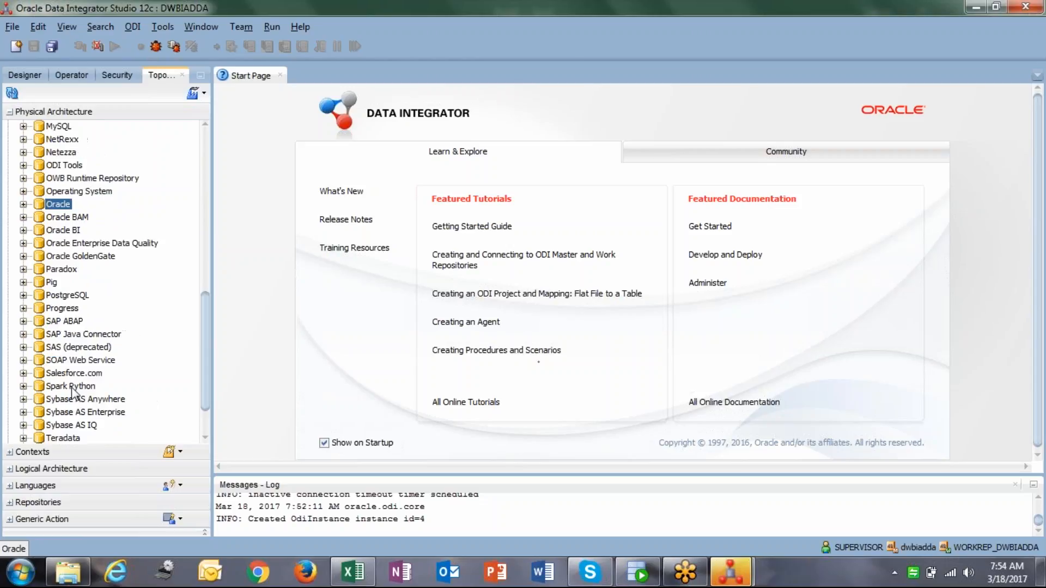
{"action": "scroll", "coordinate": [72, 391], "scroll_direction": "down", "scroll_amount": 1}
{"action": "left_click", "coordinate": [69, 389]}
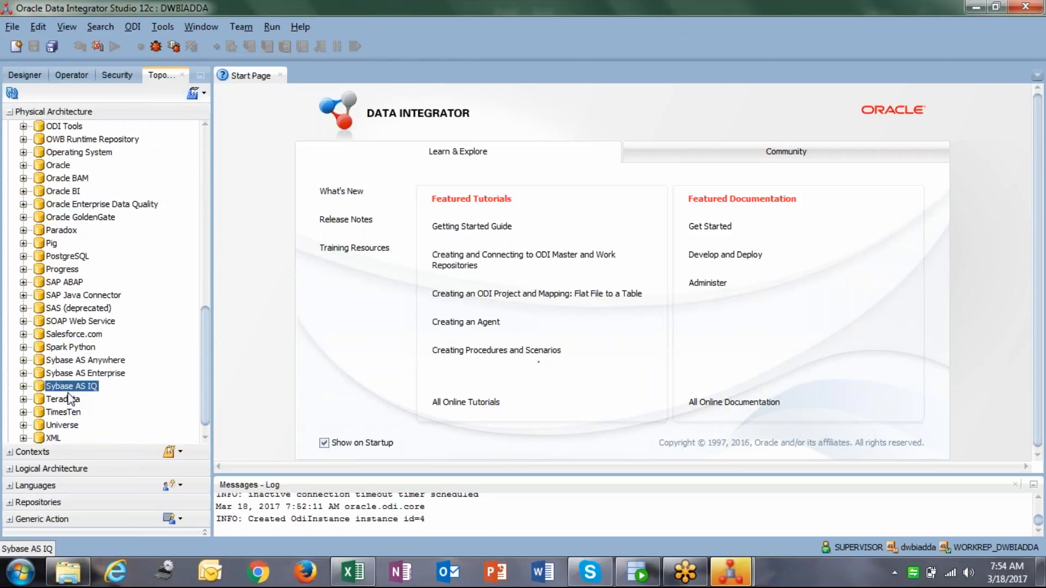
{"action": "left_click", "coordinate": [69, 400]}
{"action": "scroll", "coordinate": [70, 400], "scroll_direction": "up", "scroll_amount": 10}
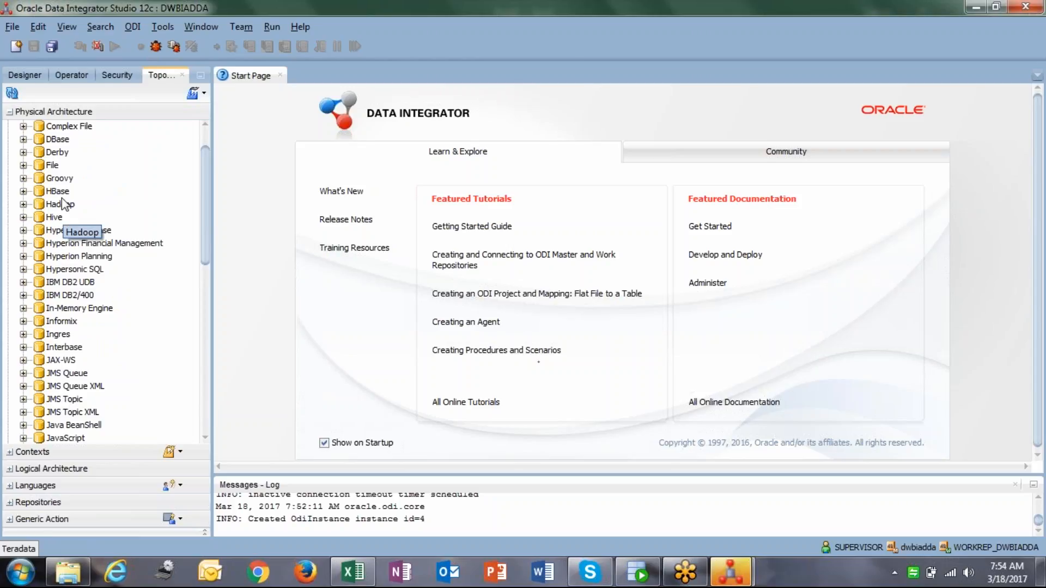
- Review the File technology and highlight the whole range of technologies from Attunity to XML
{"action": "left_click", "coordinate": [53, 165]}
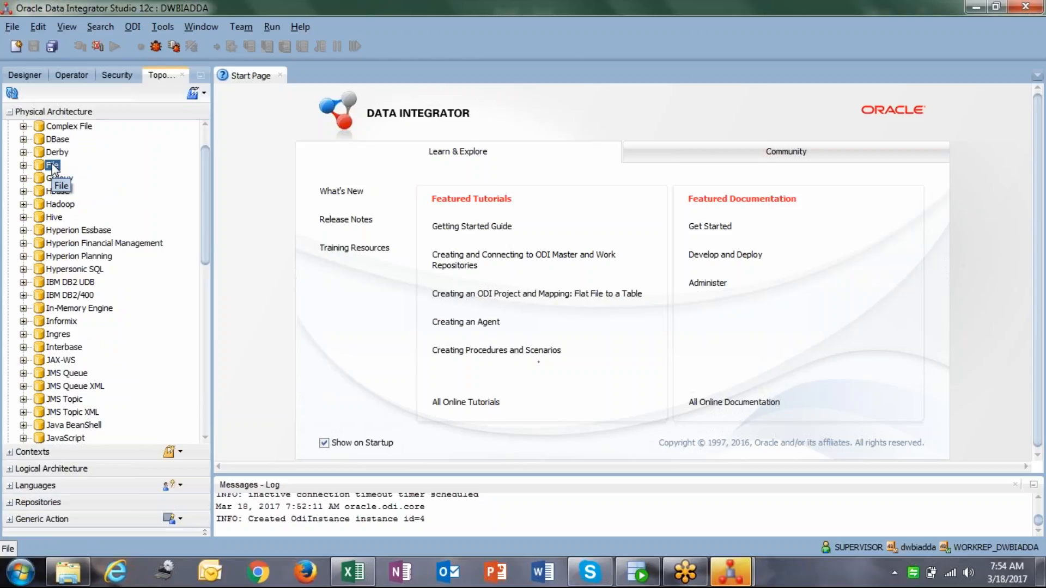
{"action": "scroll", "coordinate": [53, 166], "scroll_direction": "down", "scroll_amount": 15}
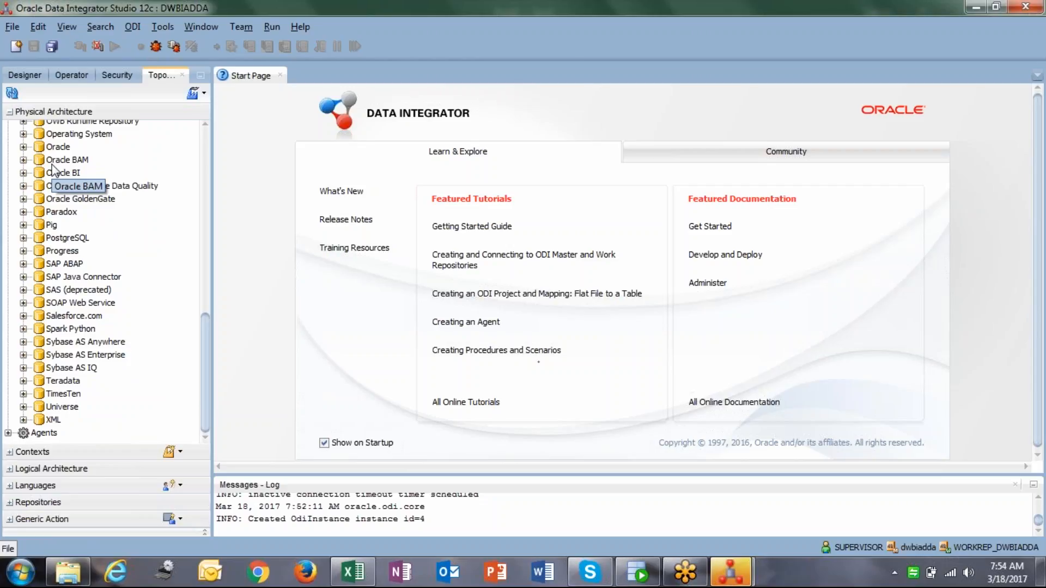
{"action": "scroll", "coordinate": [54, 163], "scroll_direction": "up", "scroll_amount": 12}
{"action": "left_click", "coordinate": [61, 141]}
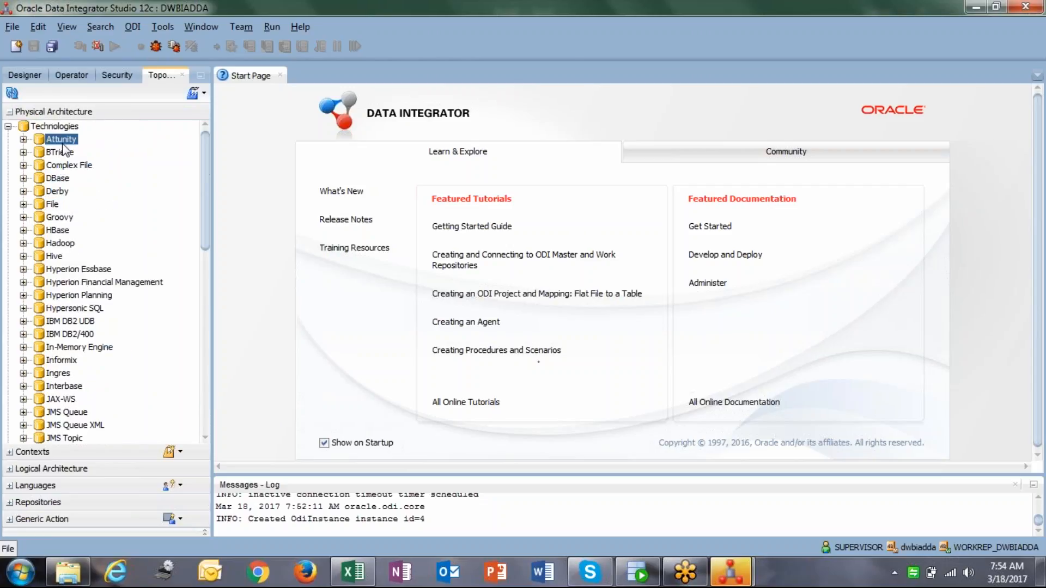
{"action": "scroll", "coordinate": [65, 273], "scroll_direction": "down", "scroll_amount": 15}
{"action": "left_click", "coordinate": [53, 420], "text": "shift"}
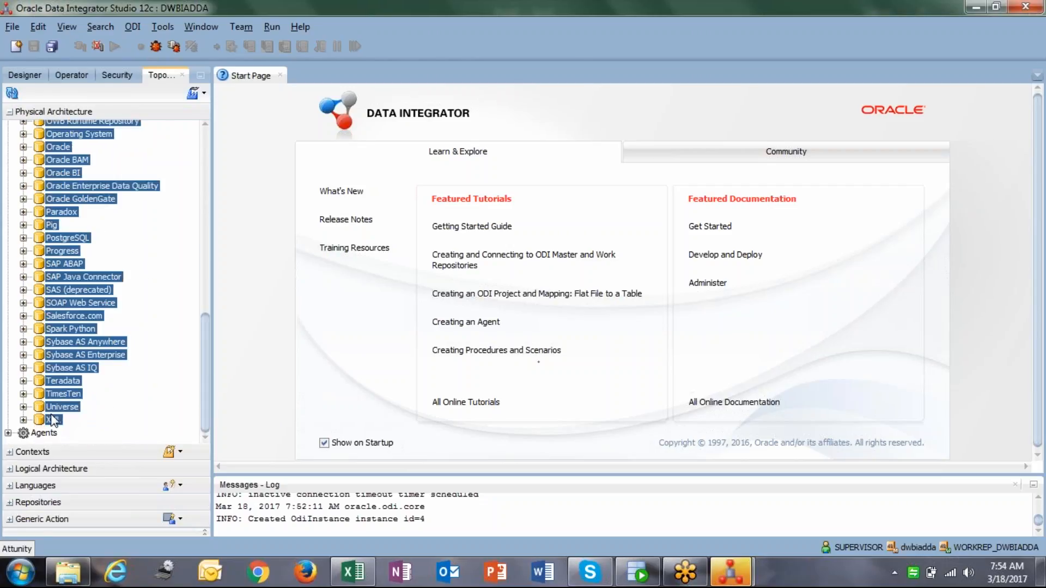
{"action": "left_click", "coordinate": [75, 355]}
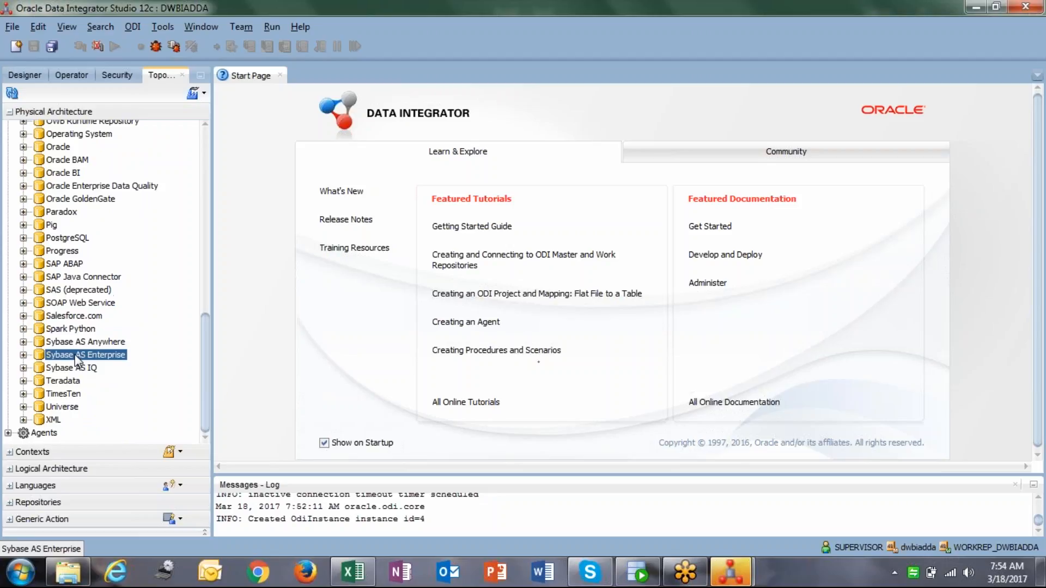
{"action": "scroll", "coordinate": [75, 355], "scroll_direction": "up", "scroll_amount": 12}
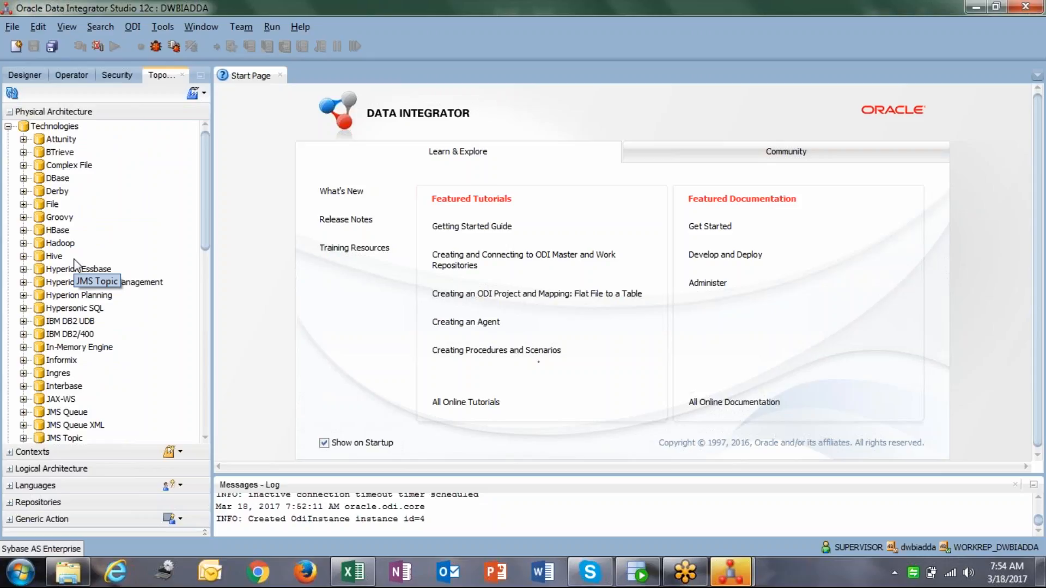
- Create a new data server under the Oracle technology and name it SCOTT_NEW_SCHEMA
{"action": "scroll", "coordinate": [75, 264], "scroll_direction": "down", "scroll_amount": 3}
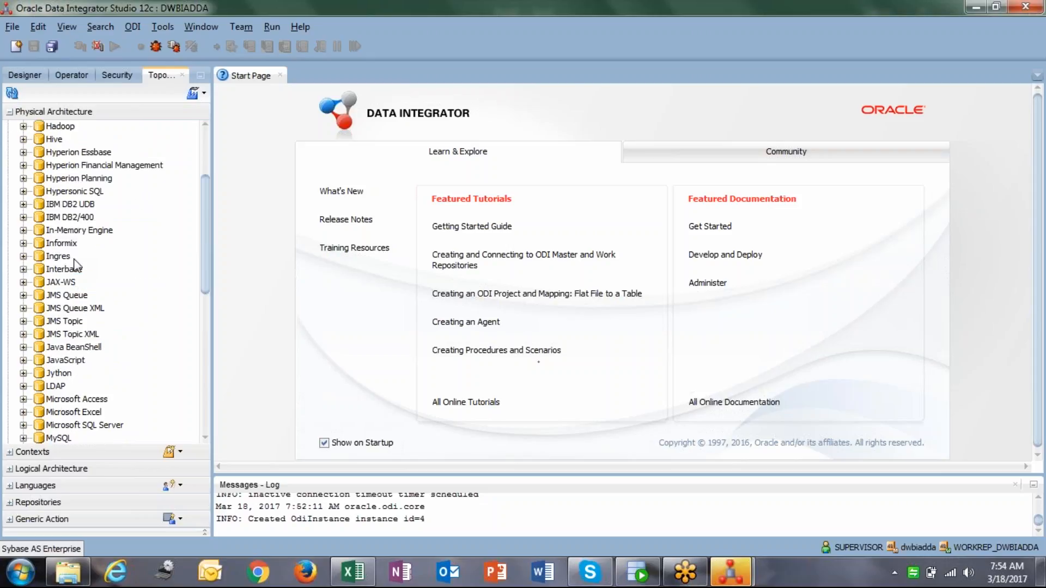
{"action": "scroll", "coordinate": [75, 264], "scroll_direction": "down", "scroll_amount": 5}
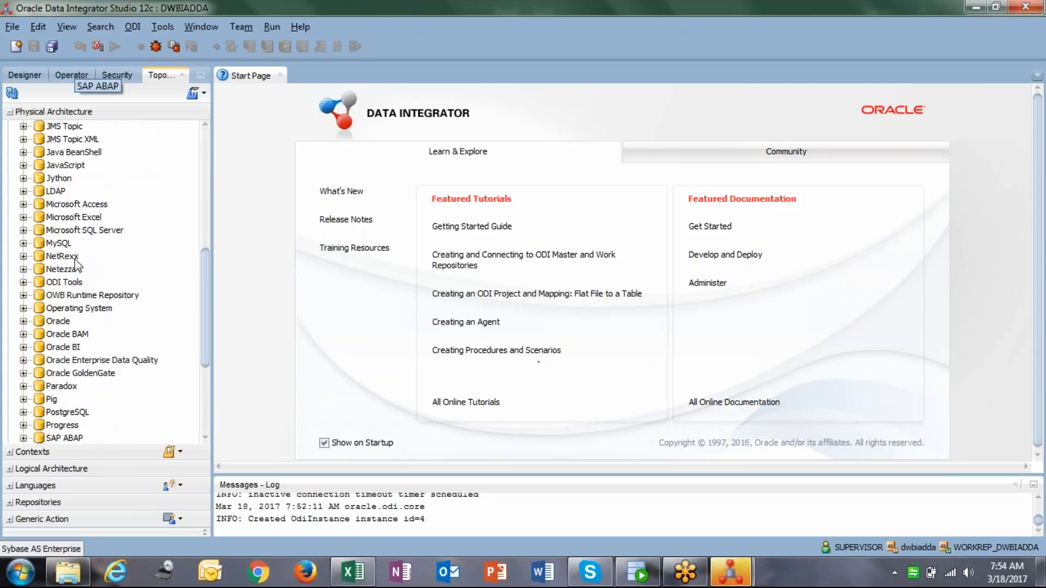
{"action": "left_click", "coordinate": [56, 322]}
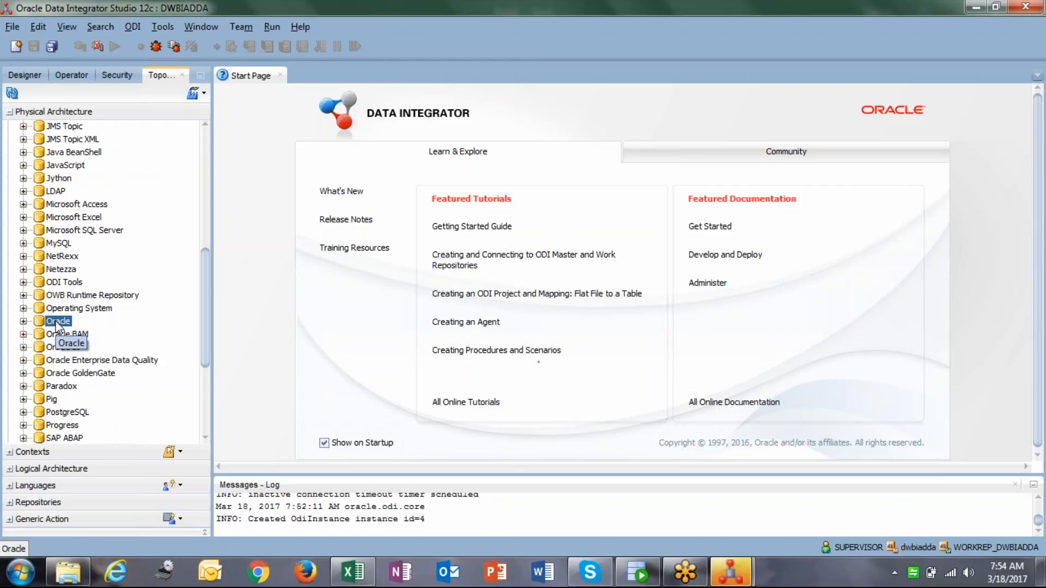
{"action": "right_click", "coordinate": [57, 326]}
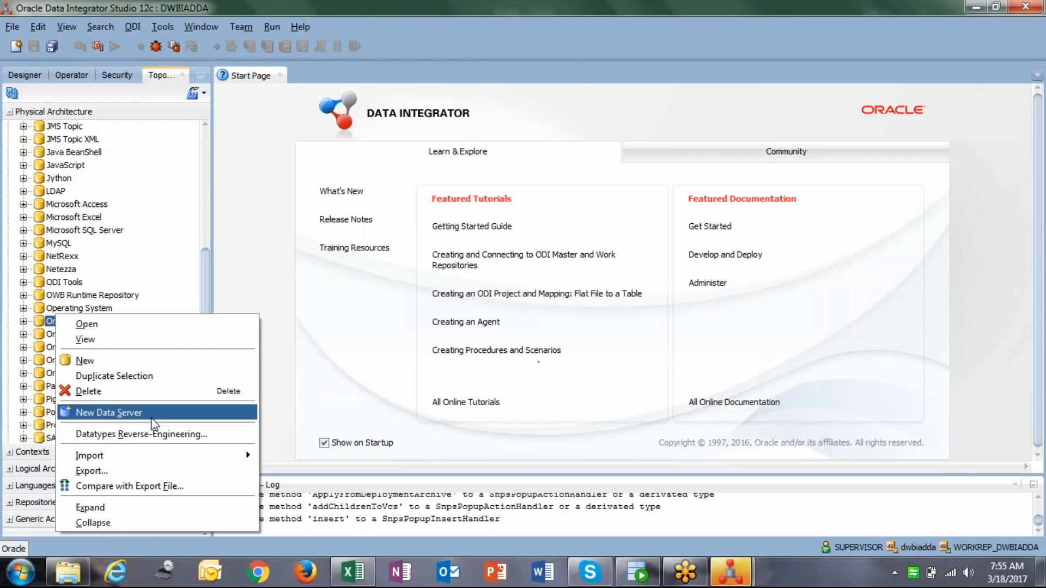
{"action": "left_click", "coordinate": [156, 421]}
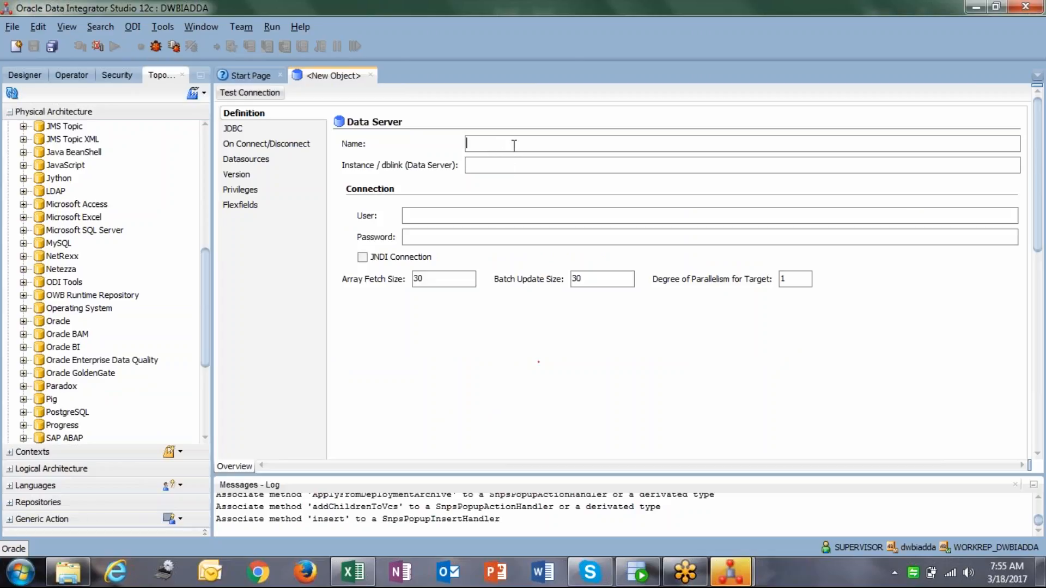
{"action": "type", "text": "S"}
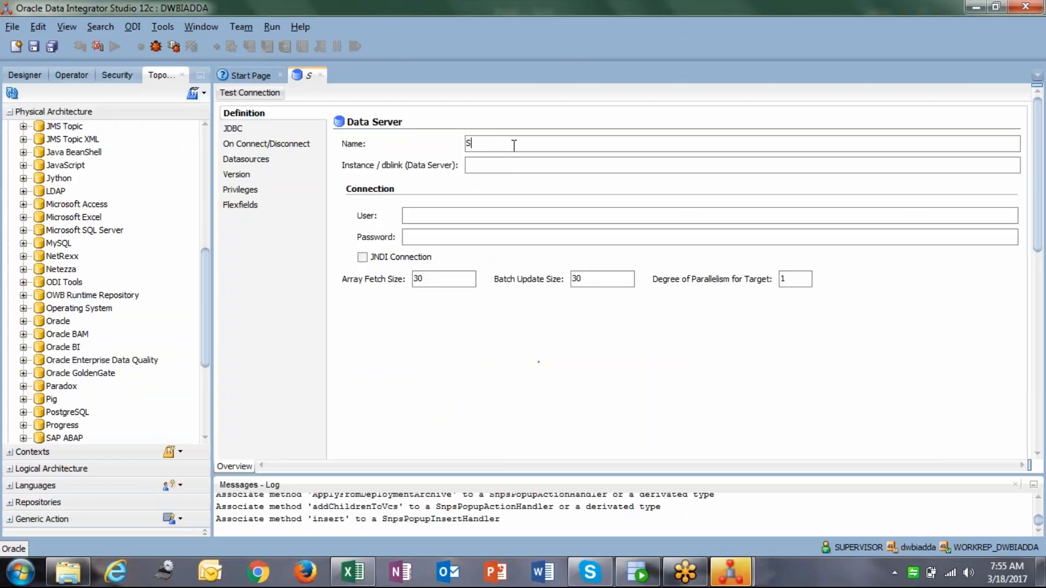
{"action": "type", "text": "COTT_NEW_SCH"}
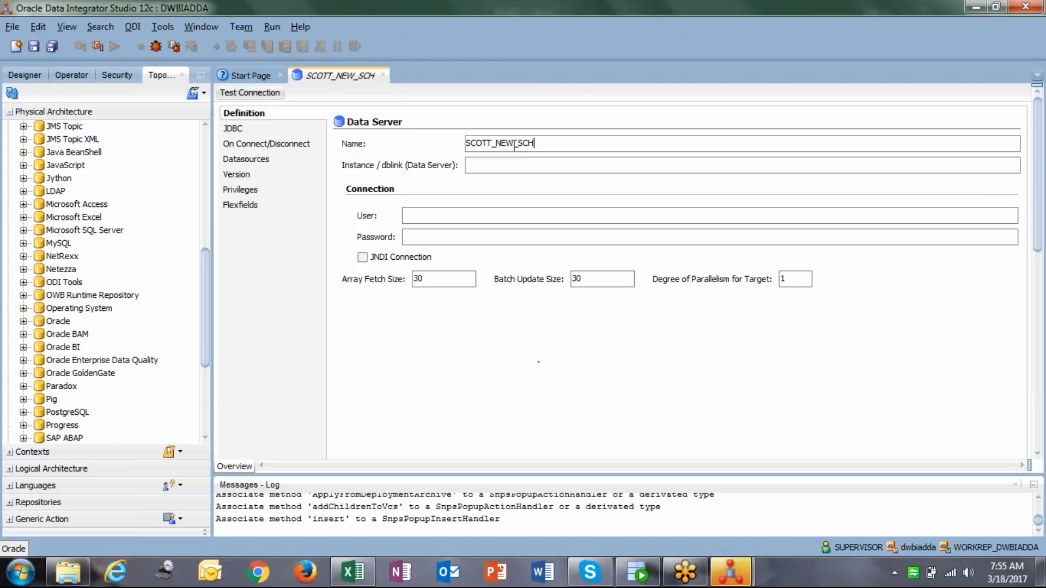
{"action": "type", "text": "EMA"}
- Look over the JDBC driver and URL settings and the definition fields of the SCOTT_NEW_SCHEMA data server
{"action": "left_click", "coordinate": [238, 129]}
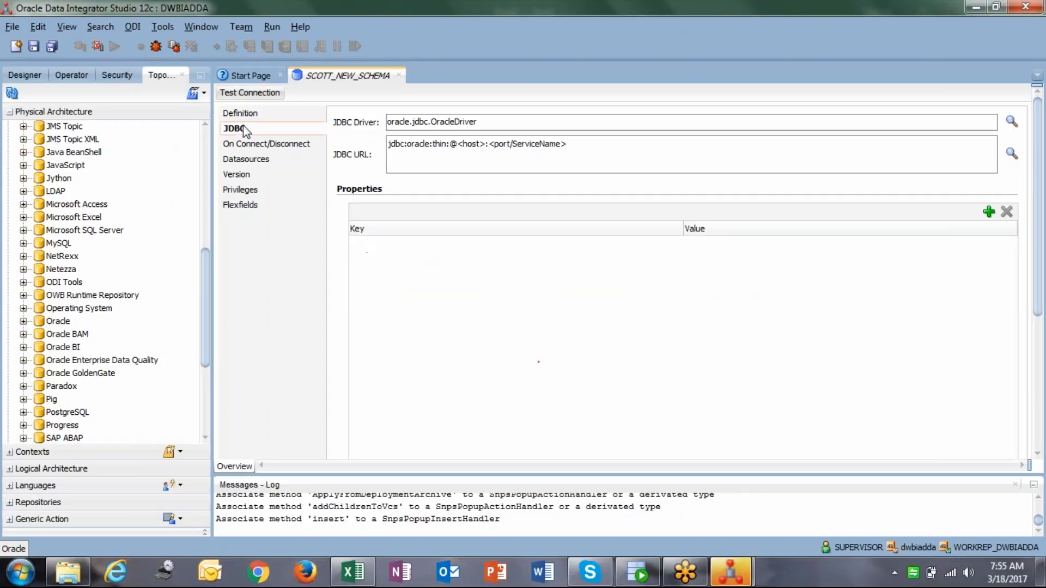
{"action": "left_click", "coordinate": [243, 116]}
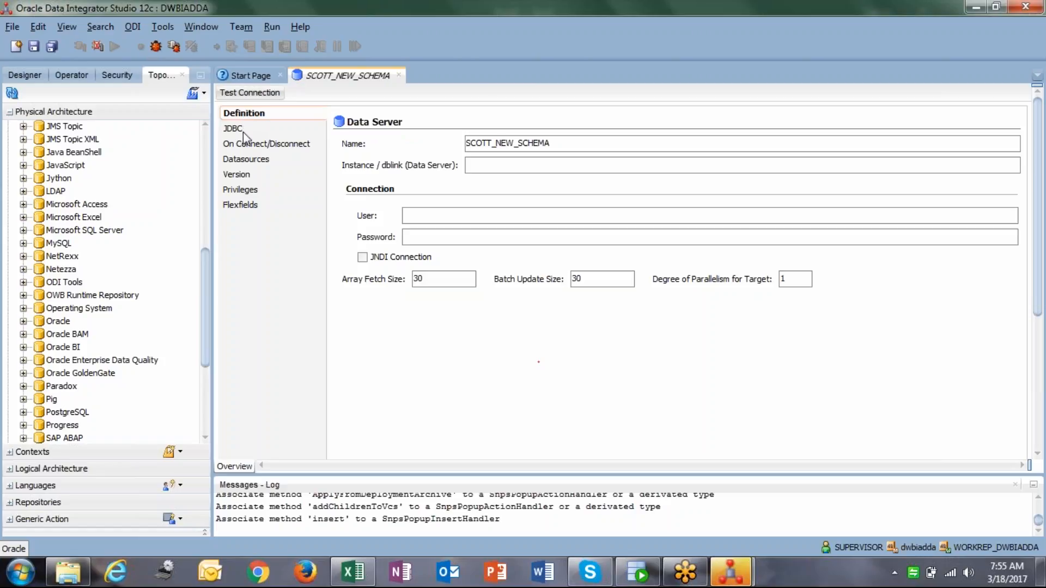
{"action": "left_click", "coordinate": [243, 131]}
{"action": "left_click", "coordinate": [248, 117]}
{"action": "left_click", "coordinate": [252, 131]}
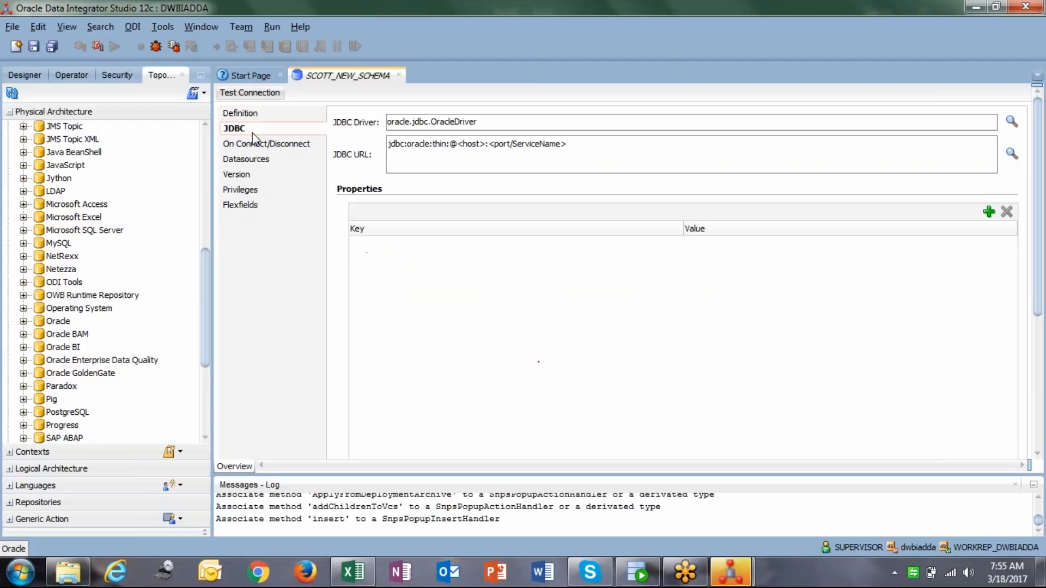
- Switch to the Book1 workbook in Excel and enter SOURCE in cell D11 and TARGET in cell F11
{"action": "left_click", "coordinate": [349, 580]}
{"action": "left_click", "coordinate": [248, 415]}
{"action": "left_click", "coordinate": [184, 351]}
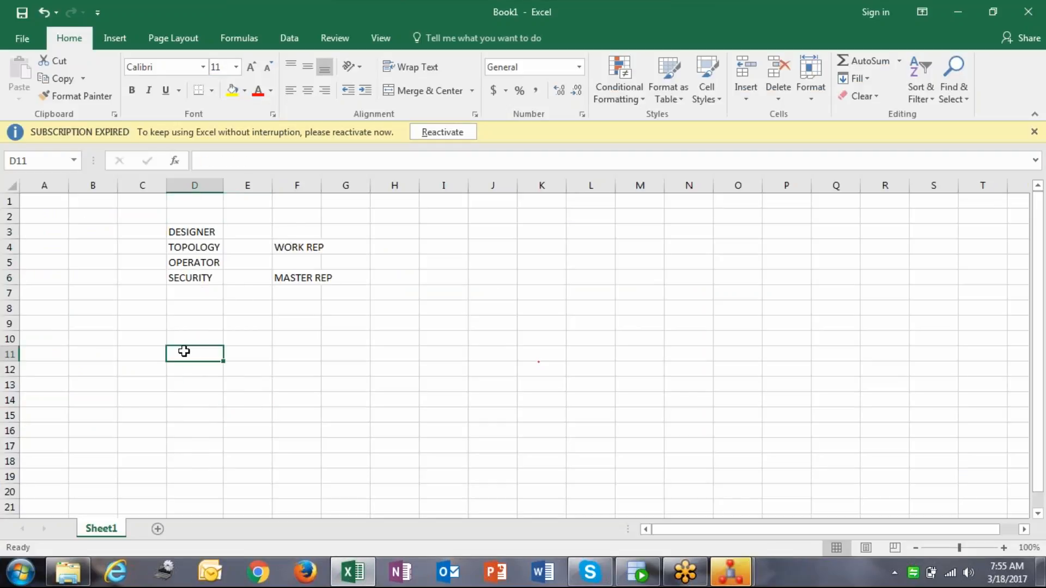
{"action": "type", "text": "S"}
{"action": "key", "text": "BackSpace"}
{"action": "type", "text": "SOURCE"}
{"action": "key", "text": "Tab"}
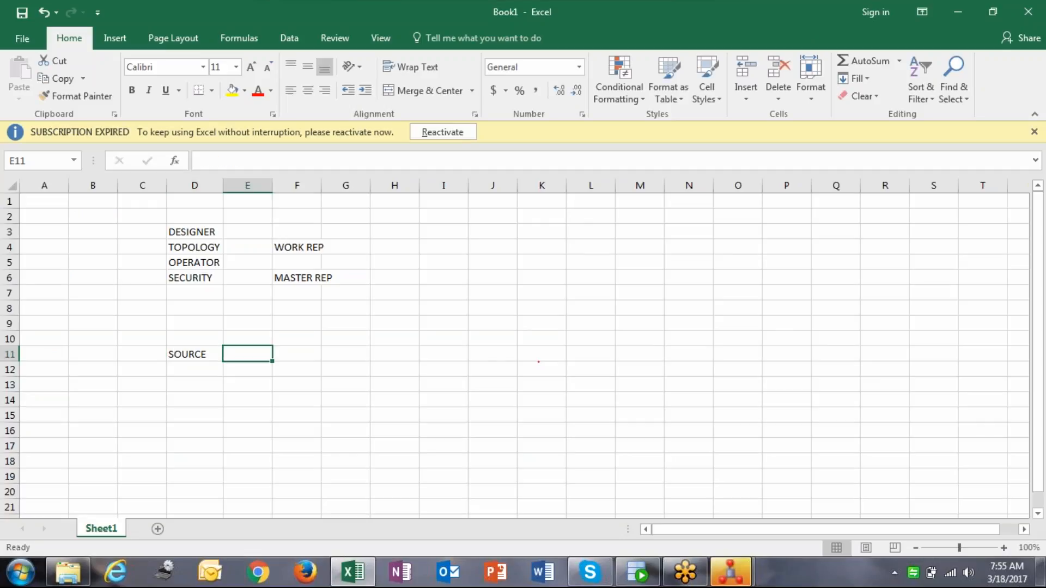
{"action": "key", "text": "Tab"}
{"action": "type", "text": "TARGET"}
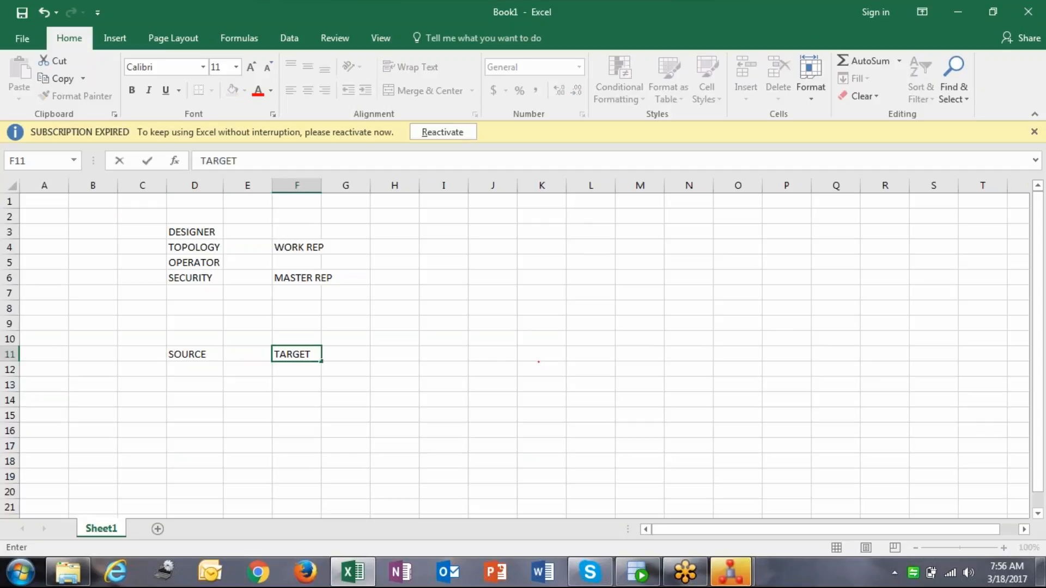
- Enter SCOTT in cell D13 beneath the SOURCE heading
{"action": "key", "text": "Down"}
{"action": "key", "text": "Down"}
{"action": "key", "text": "Left"}
{"action": "key", "text": "Left"}
{"action": "type", "text": "SCOTT"}
{"action": "key", "text": "Tab"}
{"action": "key", "text": "Tab"}
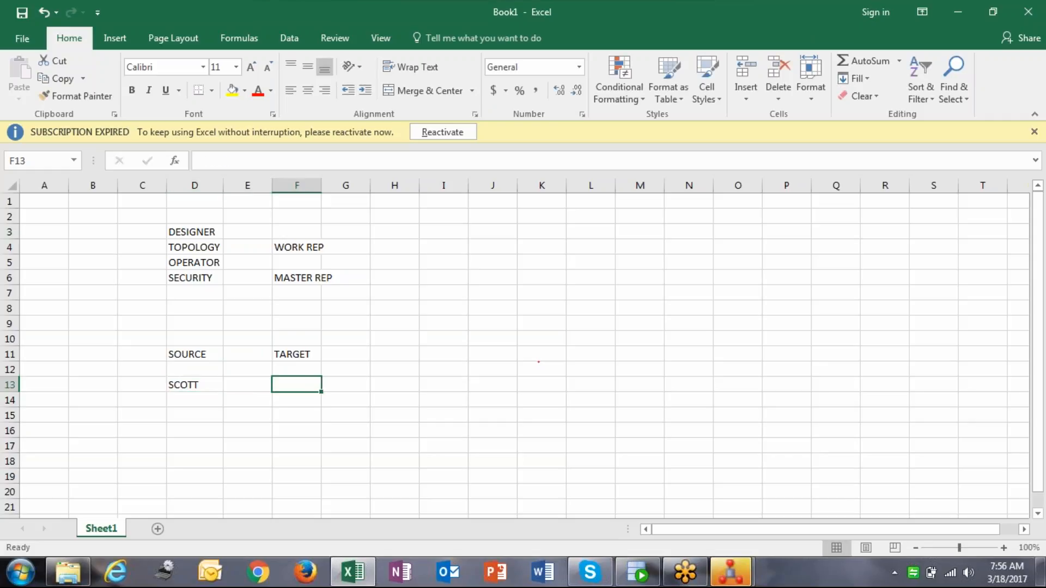
- Enter ODI_TARGET in cell F13 beneath the TARGET heading
{"action": "type", "text": "OD"}
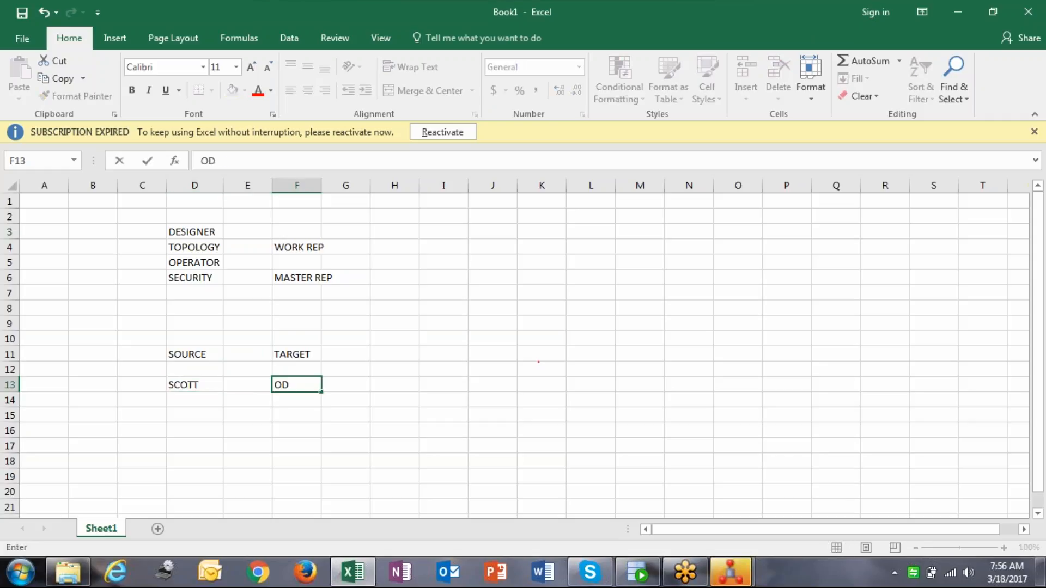
{"action": "type", "text": "_TARGET"}
{"action": "key", "text": "Left"}
{"action": "key", "text": "Left"}
{"action": "key", "text": "Right"}
{"action": "key", "text": "Right"}
{"action": "key", "text": "F2"}
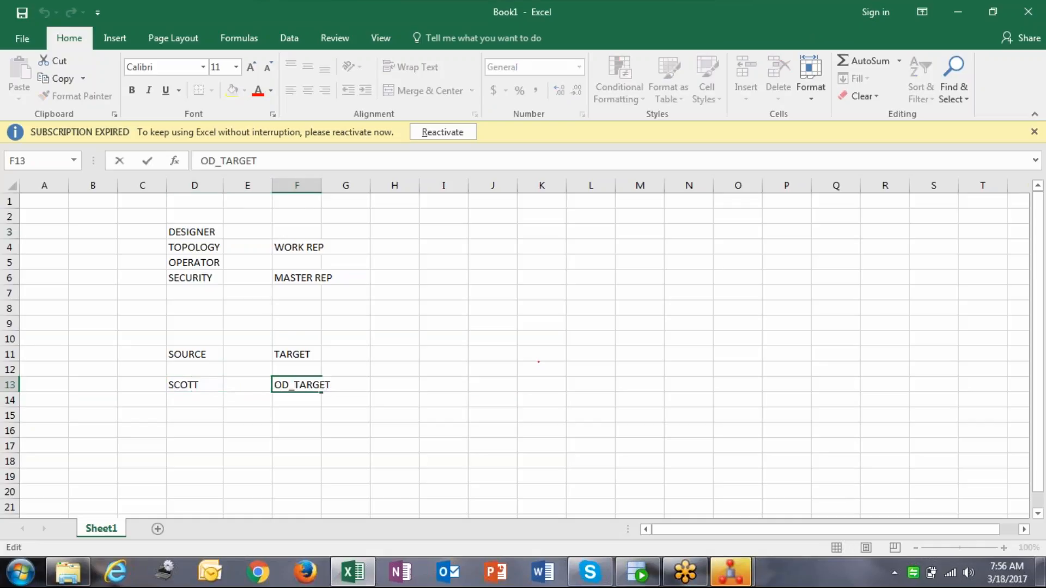
{"action": "left_click", "coordinate": [290, 385]}
{"action": "type", "text": "I"}
{"action": "left_click", "coordinate": [191, 386]}
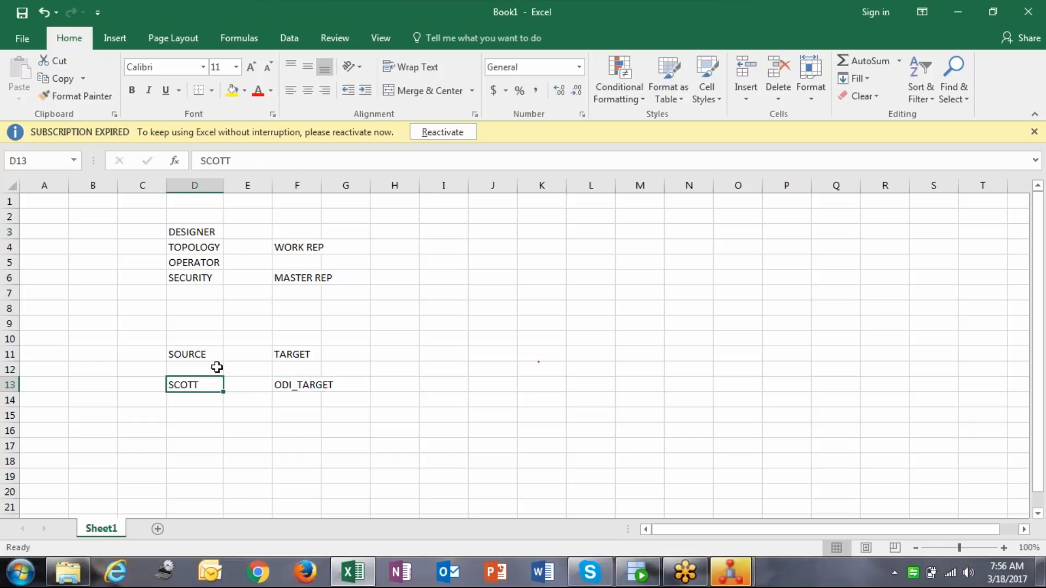
- Switch back to ODI Studio and look through the available JDBC drivers, leaving the data server's driver choice as it is
{"action": "key", "text": "alt+Tab"}
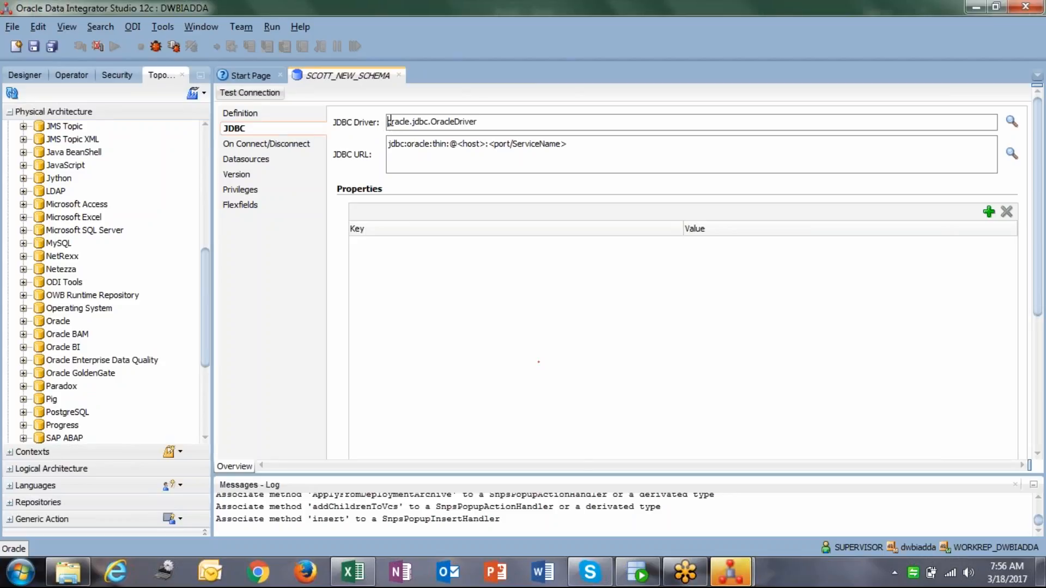
{"action": "left_click_drag", "start_coordinate": [388, 121], "coordinate": [477, 125]}
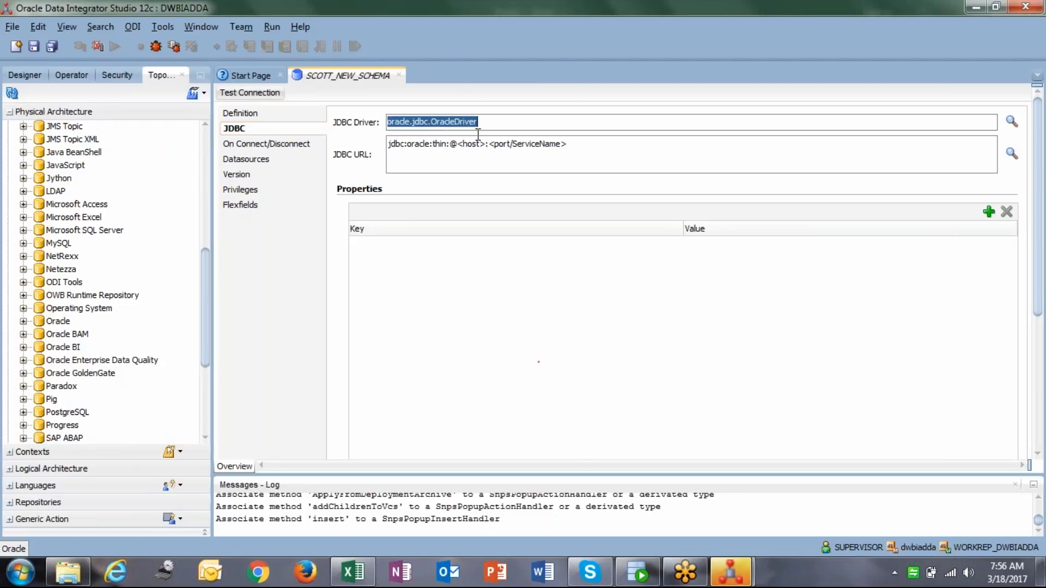
{"action": "left_click", "coordinate": [1010, 123]}
{"action": "left_click", "coordinate": [573, 206]}
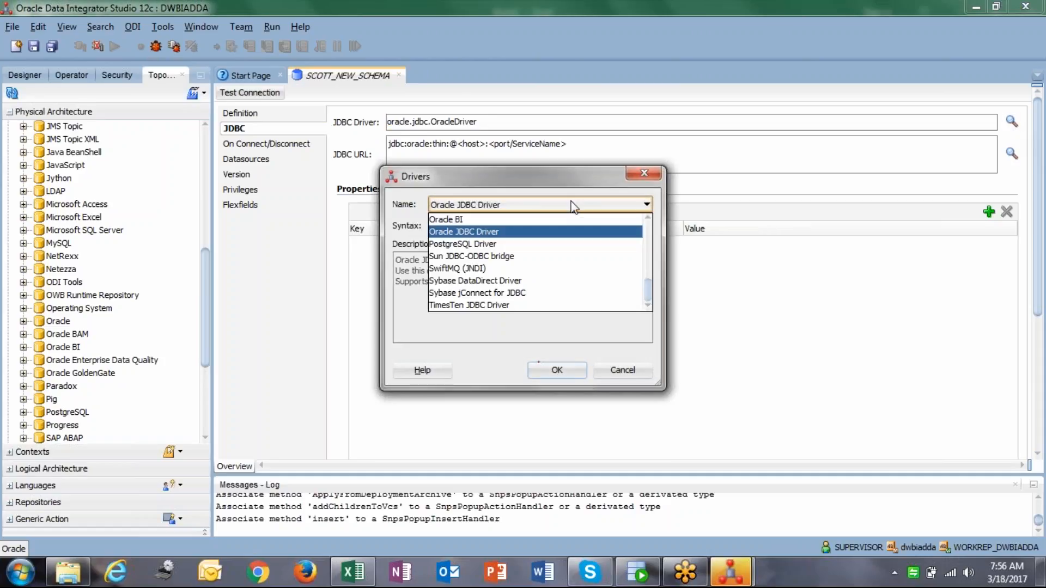
{"action": "scroll", "coordinate": [527, 282], "scroll_direction": "up", "scroll_amount": 5}
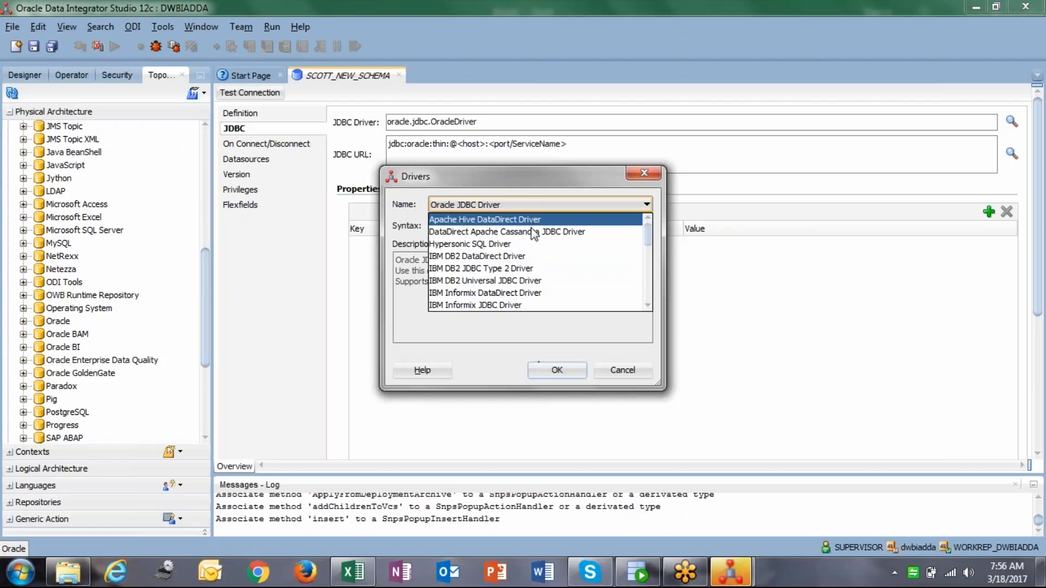
{"action": "scroll", "coordinate": [544, 250], "scroll_direction": "down", "scroll_amount": 5}
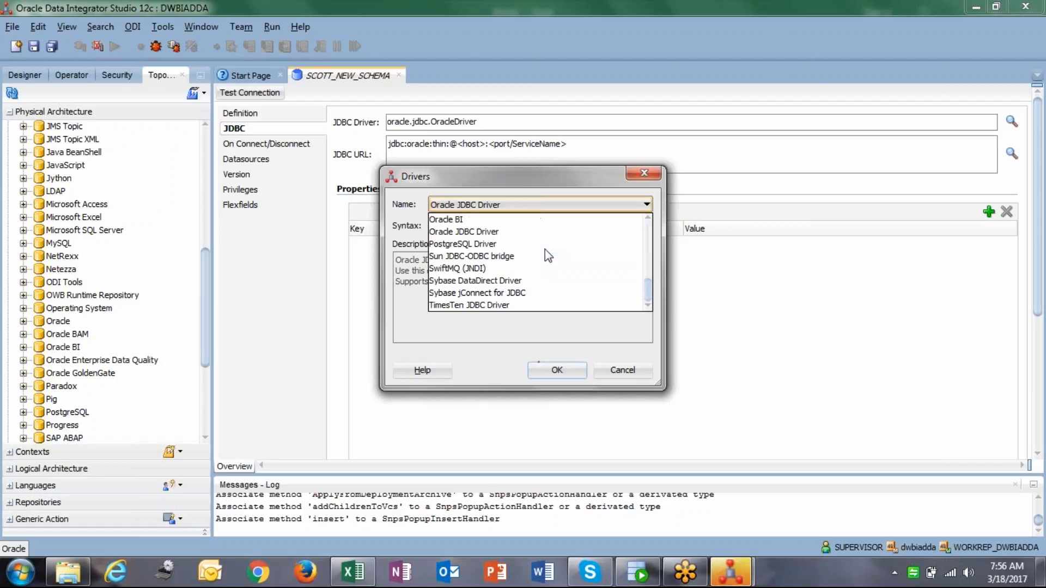
{"action": "left_click", "coordinate": [624, 374]}
{"action": "left_click", "coordinate": [463, 146]}
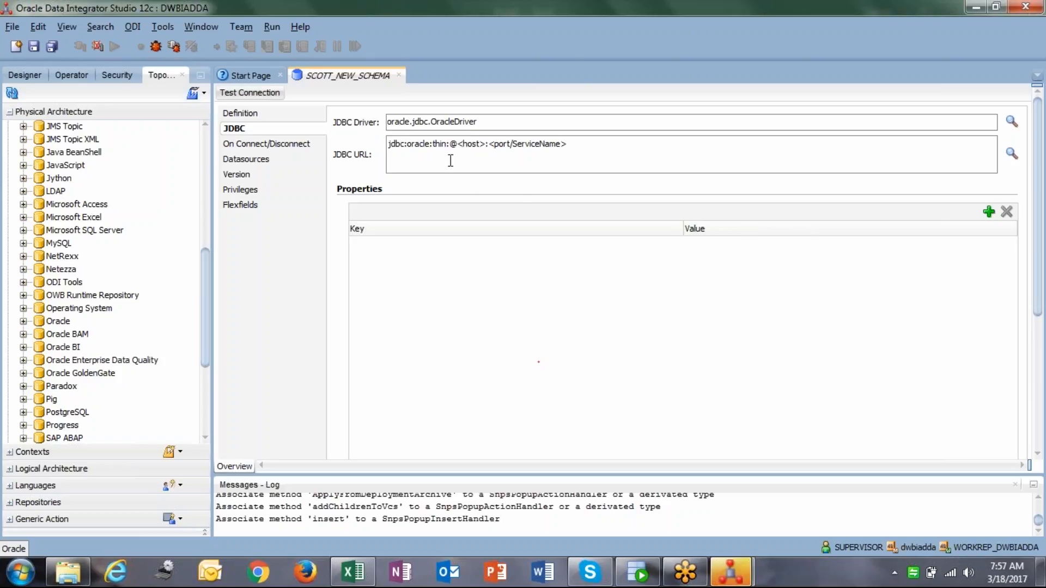
{"action": "left_click_drag", "start_coordinate": [461, 146], "coordinate": [486, 150]}
{"action": "type", "text": "localhost"}
{"action": "type", "text": "1521/orcl1"}
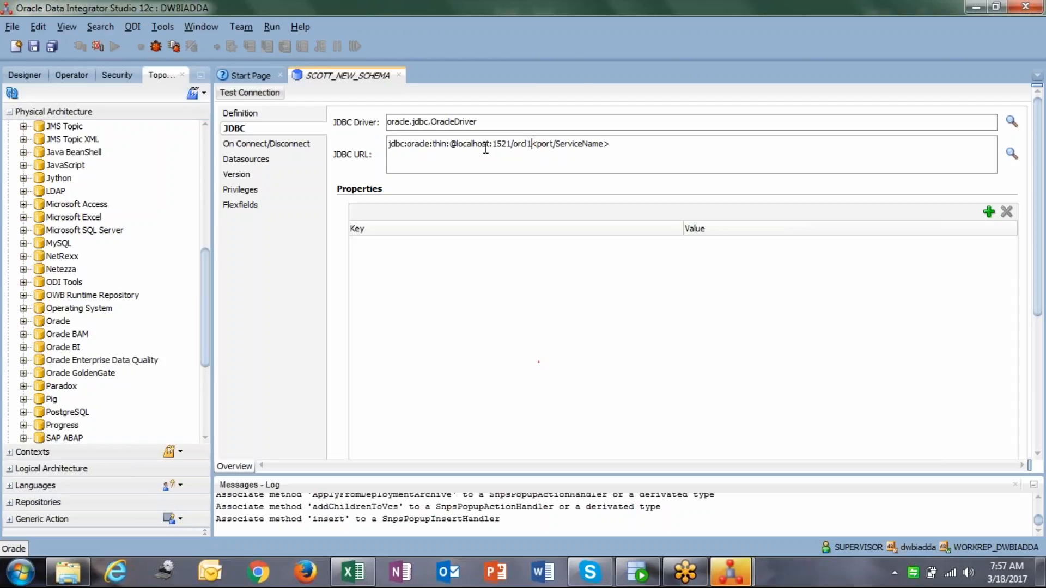
{"action": "key", "text": "shift+End"}
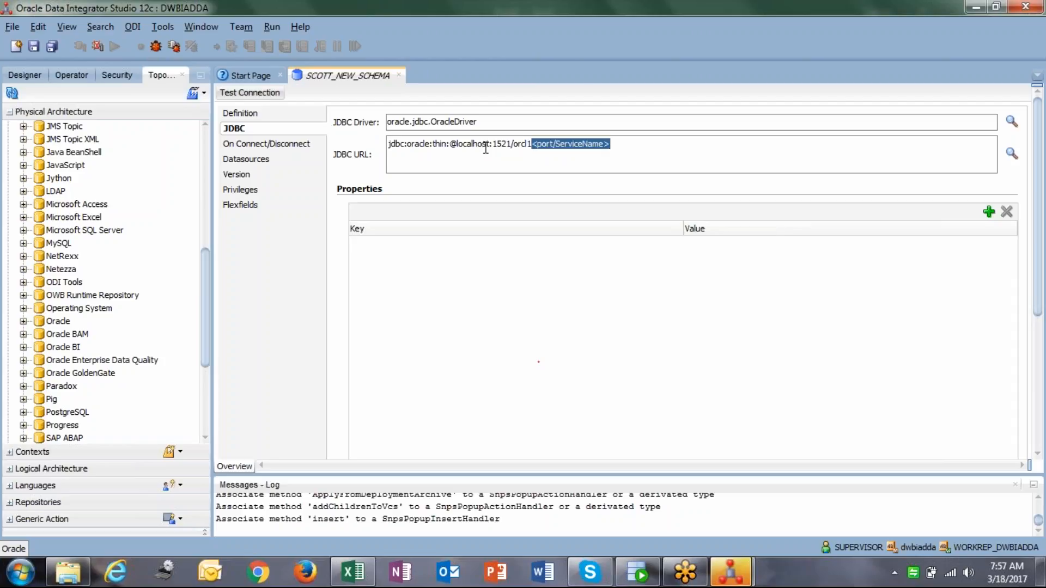
{"action": "key", "text": "Delete"}
- Review the port and service name portion and the whole of the JDBC URL by highlighting them
{"action": "key", "text": "Left"}
{"action": "key", "text": "Left"}
{"action": "key", "text": "Left"}
{"action": "key", "text": "Left"}
{"action": "key", "text": "Left"}
{"action": "key", "text": "Left"}
{"action": "key", "text": "Left"}
{"action": "key", "text": "Left"}
{"action": "key", "text": "Left"}
{"action": "key", "text": "shift+Right"}
{"action": "key", "text": "shift+Right"}
{"action": "key", "text": "shift+Right"}
{"action": "key", "text": "shift+Right"}
{"action": "key", "text": "shift+Right"}
{"action": "key", "text": "shift+Right"}
{"action": "key", "text": "shift+Right"}
{"action": "key", "text": "shift+Right"}
{"action": "key", "text": "shift+Right"}
{"action": "left_click_drag", "start_coordinate": [590, 146], "coordinate": [376, 142]}
{"action": "left_click", "coordinate": [392, 153]}
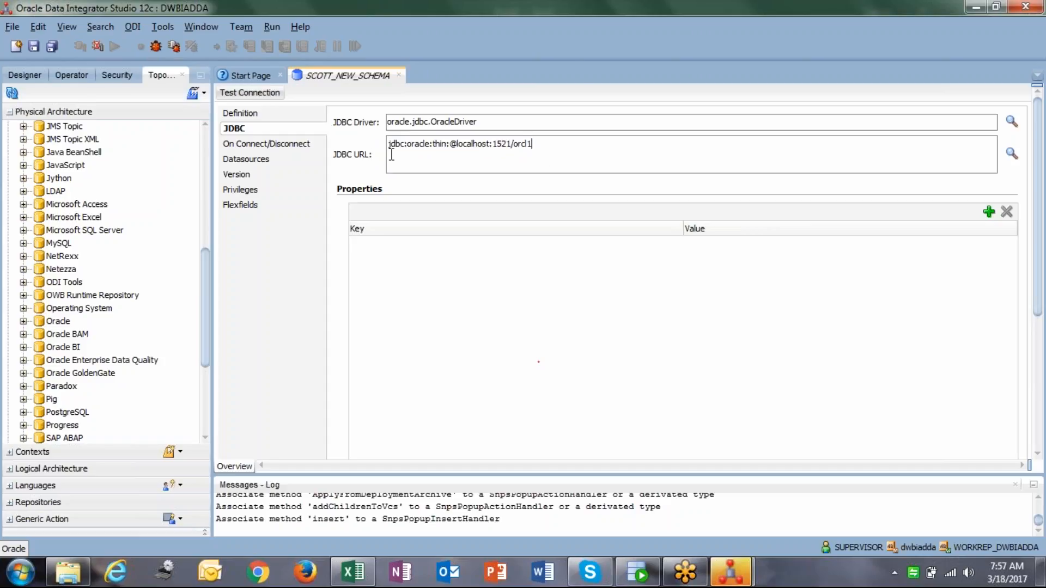
- Start a connection test for SCOTT_NEW_SCHEMA, decline saving the data, and review the JDBC URL
{"action": "left_click", "coordinate": [245, 93]}
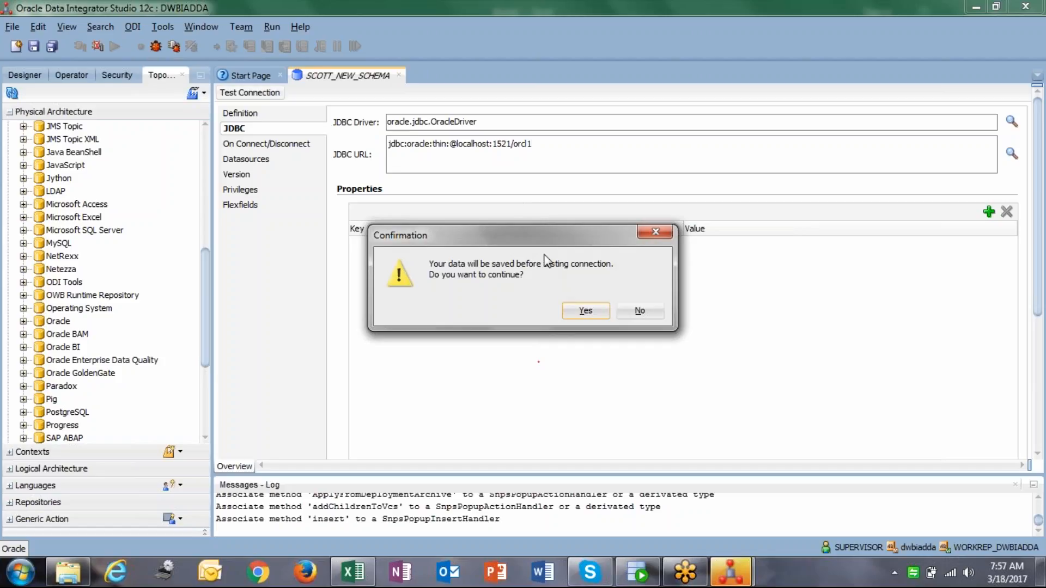
{"action": "left_click", "coordinate": [629, 311]}
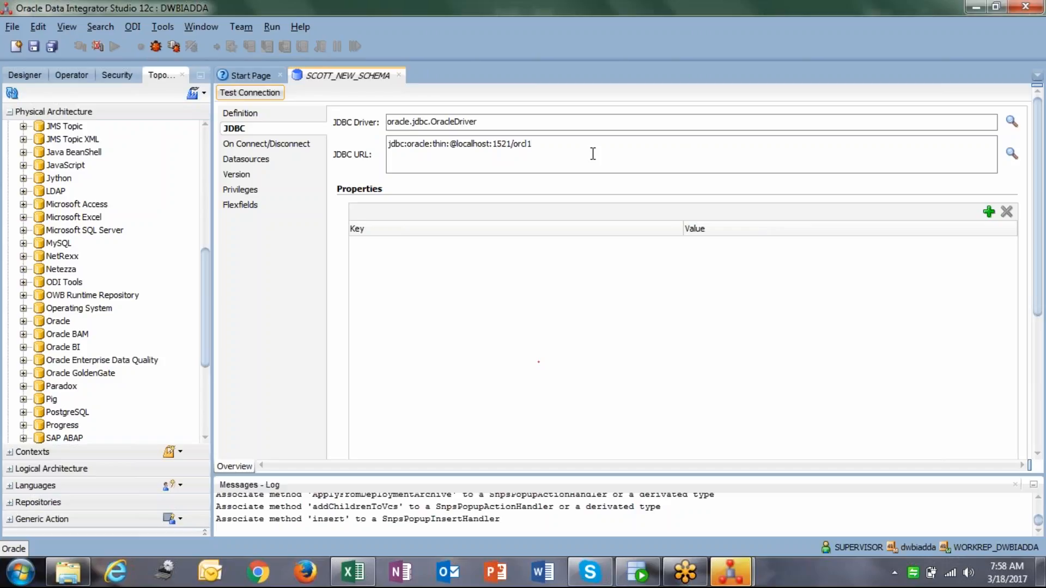
{"action": "left_click_drag", "start_coordinate": [593, 154], "coordinate": [388, 135]}
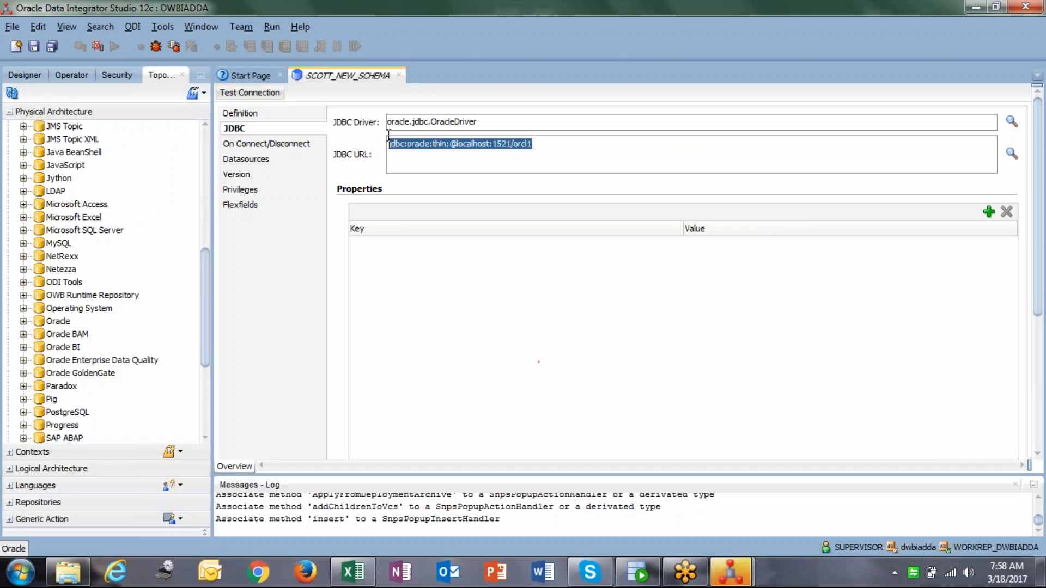
{"action": "left_click", "coordinate": [488, 164]}
- Switch to SQL Developer and run select * from v%session; in the SCOTT worksheet
{"action": "left_click", "coordinate": [638, 572]}
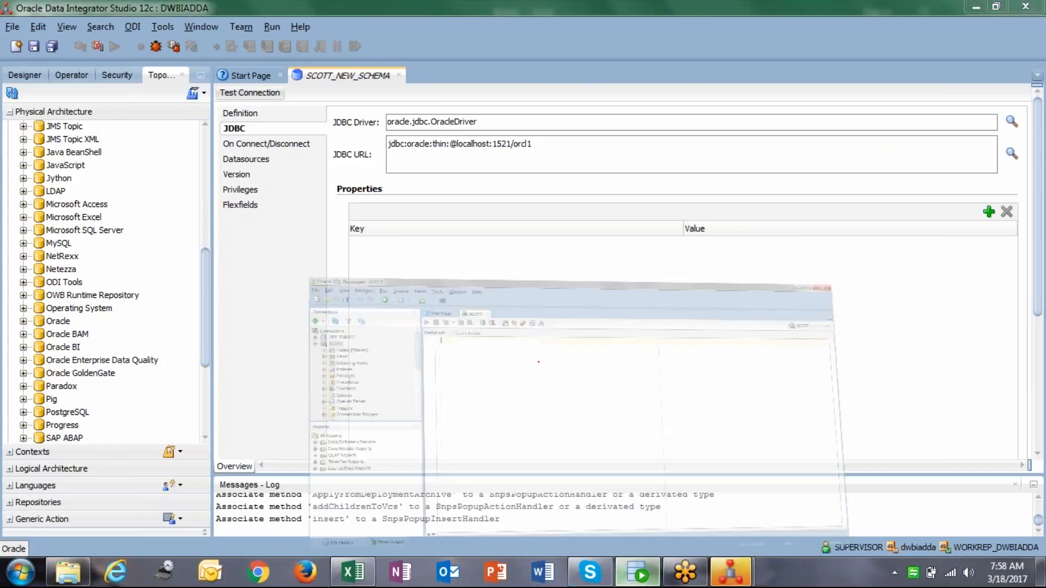
{"action": "type", "text": "selec"}
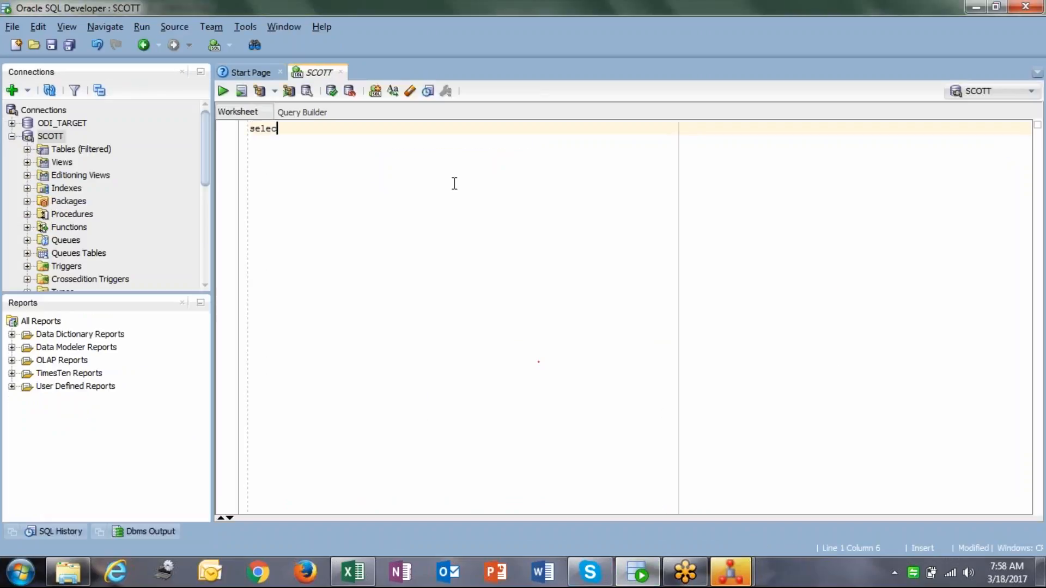
{"action": "type", "text": "t * from v$session;"}
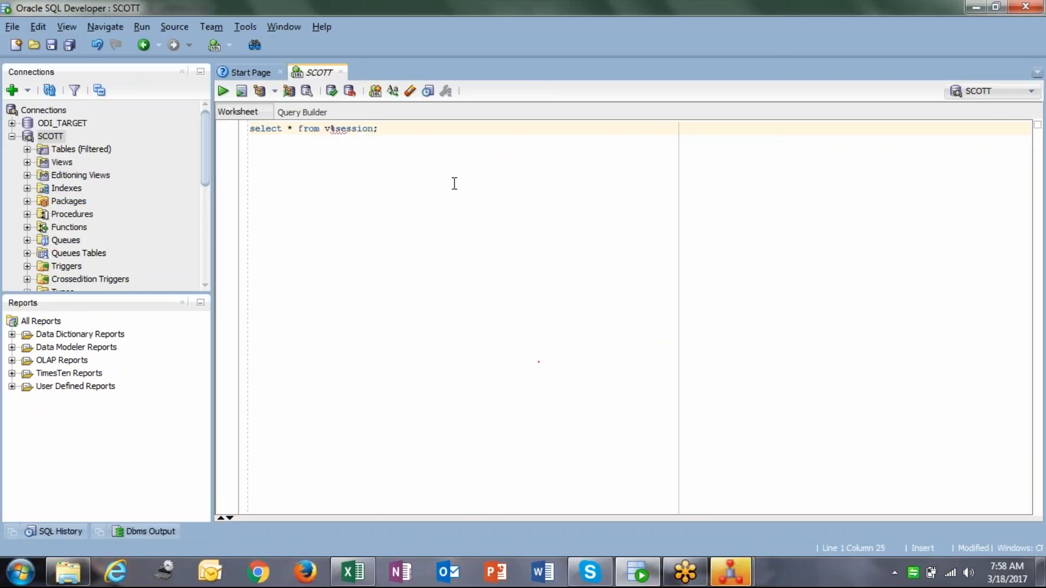
{"action": "key", "text": "F5"}
{"action": "left_click", "coordinate": [396, 397]}
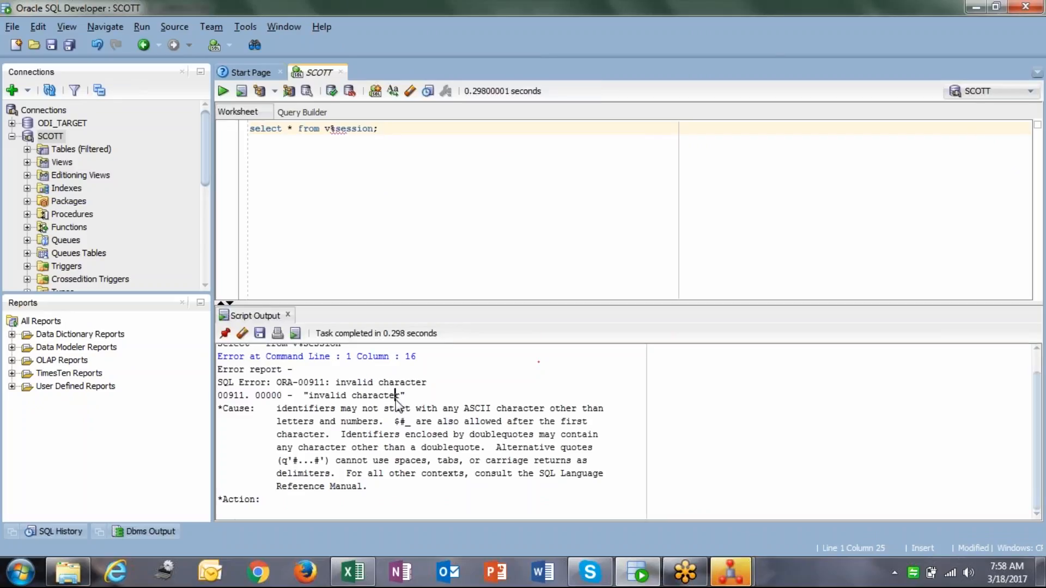
- Correct the query to select * from v$session;, run it and look through the returned sessions
{"action": "scroll", "coordinate": [395, 414], "scroll_direction": "up", "scroll_amount": 1}
{"action": "left_click", "coordinate": [336, 128]}
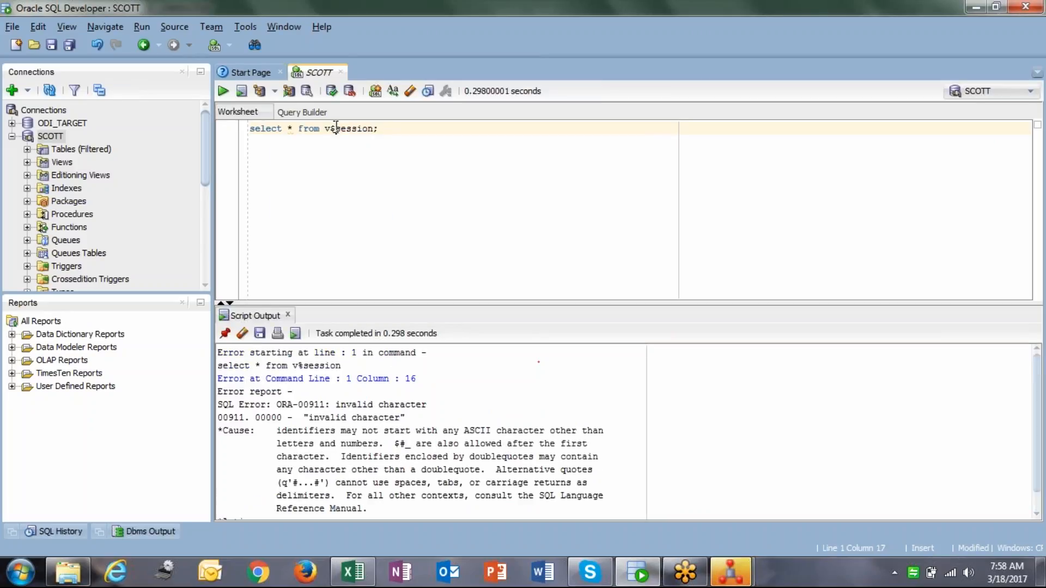
{"action": "key", "text": "F5"}
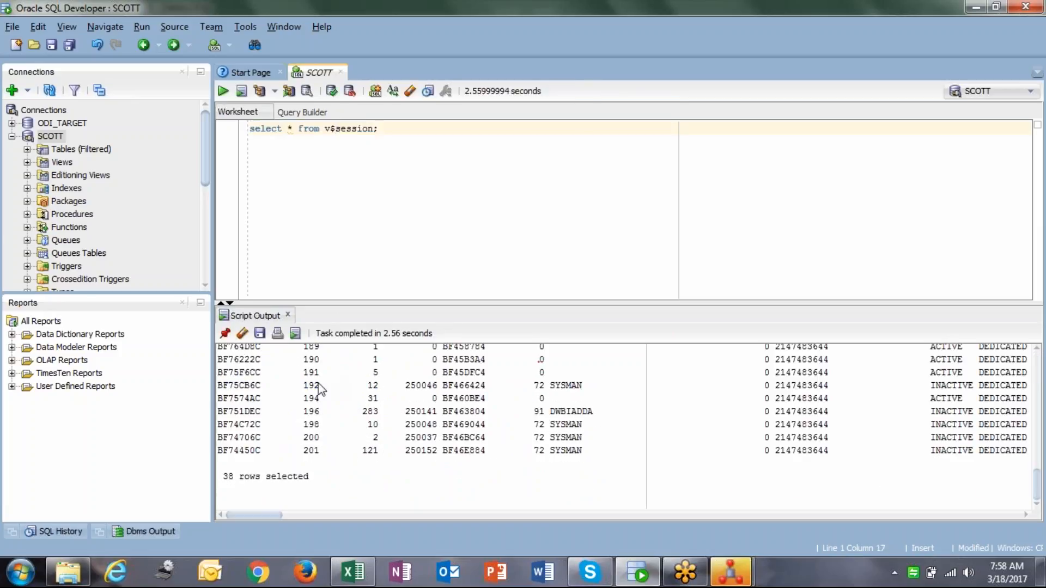
{"action": "scroll", "coordinate": [324, 388], "scroll_direction": "up", "scroll_amount": 15}
{"action": "scroll", "coordinate": [318, 393], "scroll_direction": "down", "scroll_amount": 3}
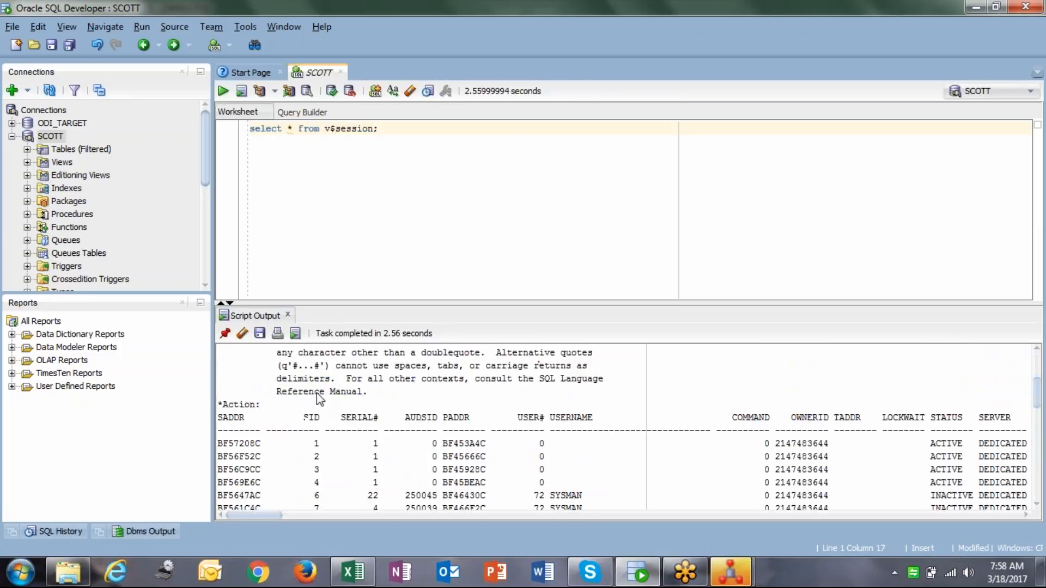
{"action": "scroll", "coordinate": [316, 393], "scroll_direction": "down", "scroll_amount": 1}
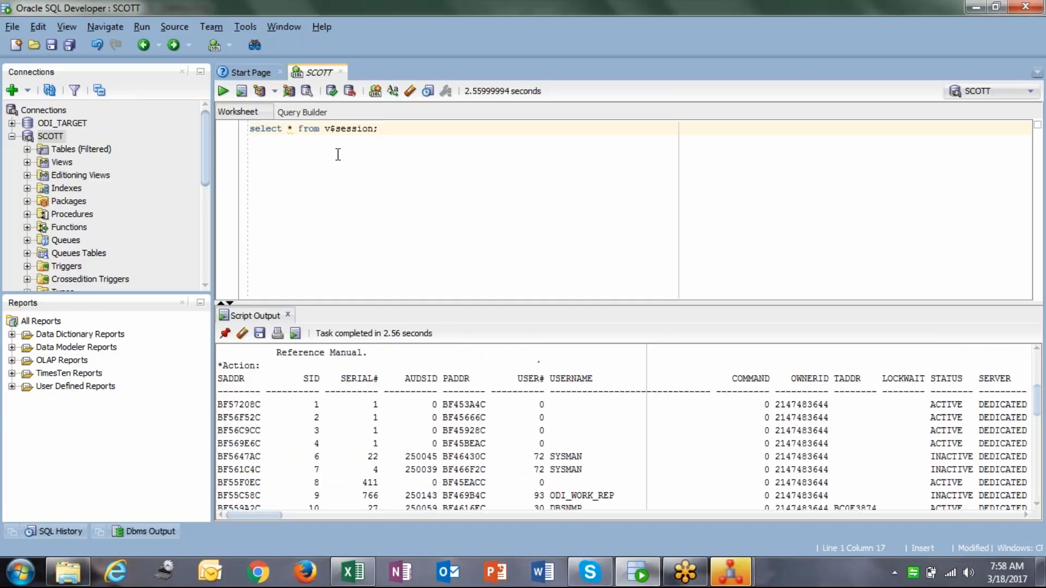
- Change the query to select * from v$instance; and run it
{"action": "left_click_drag", "start_coordinate": [336, 130], "coordinate": [373, 135]}
{"action": "left_click", "coordinate": [373, 135]}
{"action": "key", "text": "BackSpace"}
{"action": "key", "text": "BackSpace"}
{"action": "key", "text": "BackSpace"}
{"action": "key", "text": "BackSpace"}
{"action": "key", "text": "BackSpace"}
{"action": "key", "text": "BackSpace"}
{"action": "key", "text": "BackSpace"}
{"action": "key", "text": "BackSpace"}
{"action": "type", "text": "instance"}
{"action": "key", "text": "F5"}
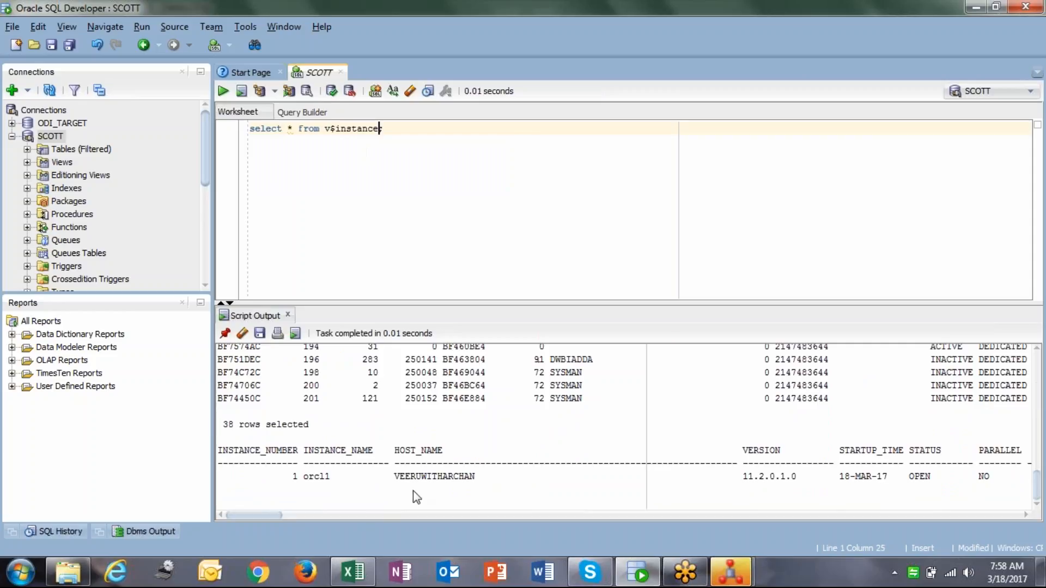
- Examine the host name and version of the database instance in the script output
{"action": "left_click_drag", "start_coordinate": [414, 489], "coordinate": [596, 481]}
{"action": "left_click", "coordinate": [740, 484]}
{"action": "left_click_drag", "start_coordinate": [776, 482], "coordinate": [796, 482]}
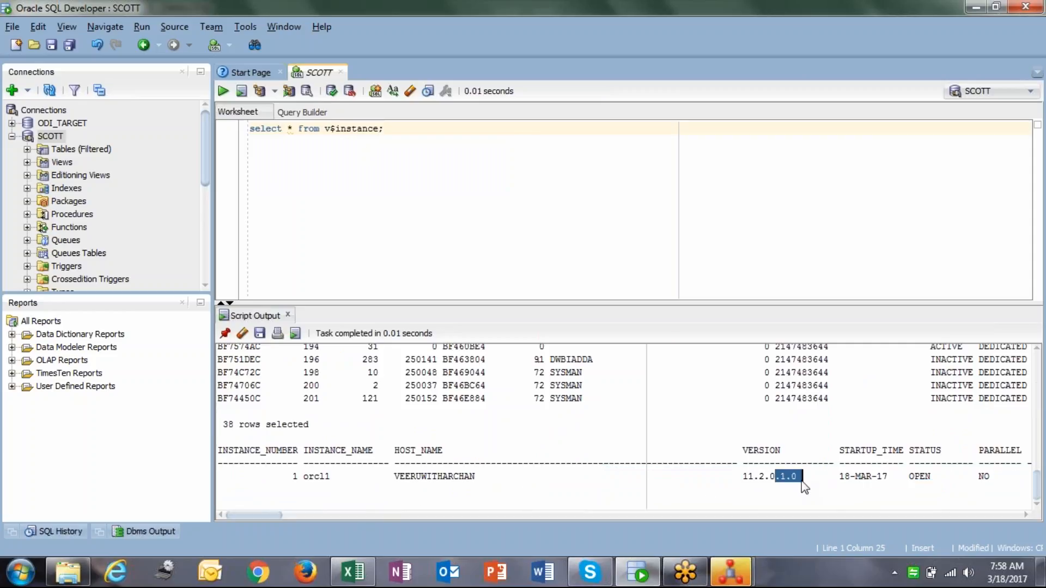
{"action": "left_click_drag", "start_coordinate": [728, 479], "coordinate": [797, 484]}
{"action": "left_click", "coordinate": [799, 481]}
{"action": "left_click_drag", "start_coordinate": [266, 519], "coordinate": [247, 513]}
{"action": "left_click_drag", "start_coordinate": [379, 476], "coordinate": [431, 491]}
{"action": "left_click", "coordinate": [452, 484]}
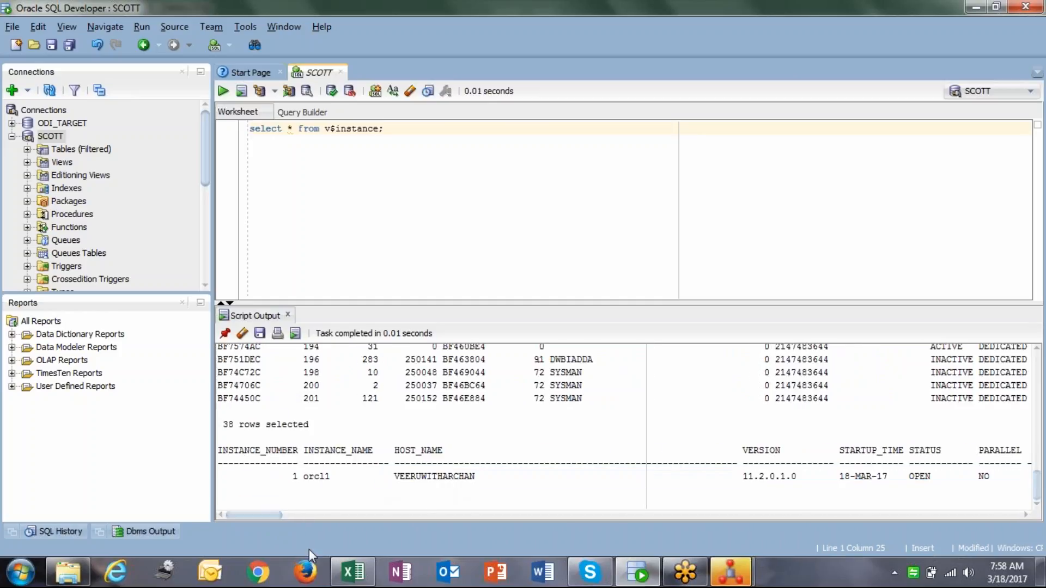
- Switch back to ODI Studio and start the SCOTT_NEW_SCHEMA connection test, agreeing to save the data server and acknowledging the physical schema notice
{"action": "left_click", "coordinate": [675, 571]}
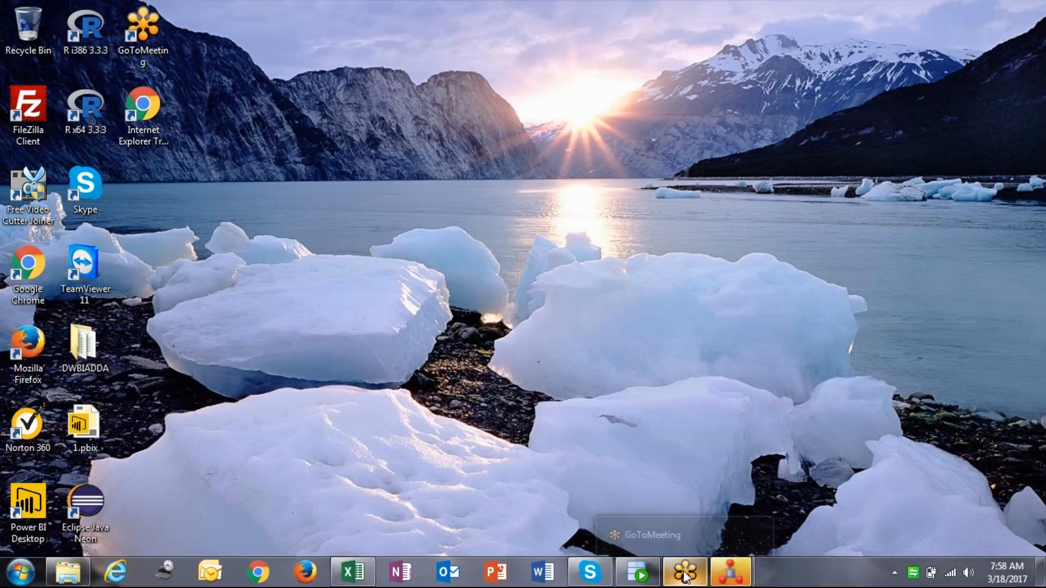
{"action": "mouse_move", "coordinate": [731, 576]}
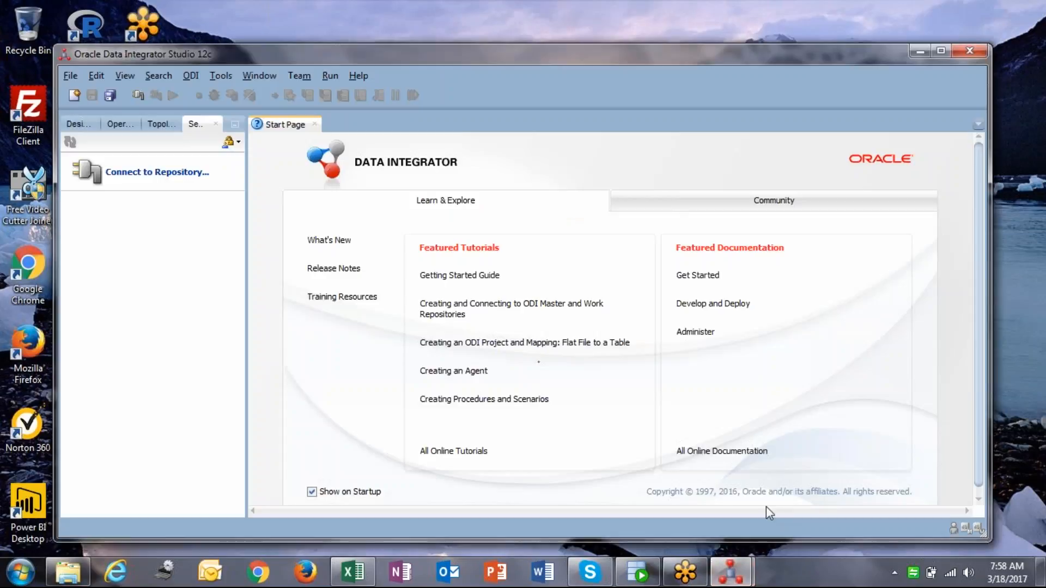
{"action": "mouse_move", "coordinate": [731, 575]}
{"action": "left_click", "coordinate": [670, 539]}
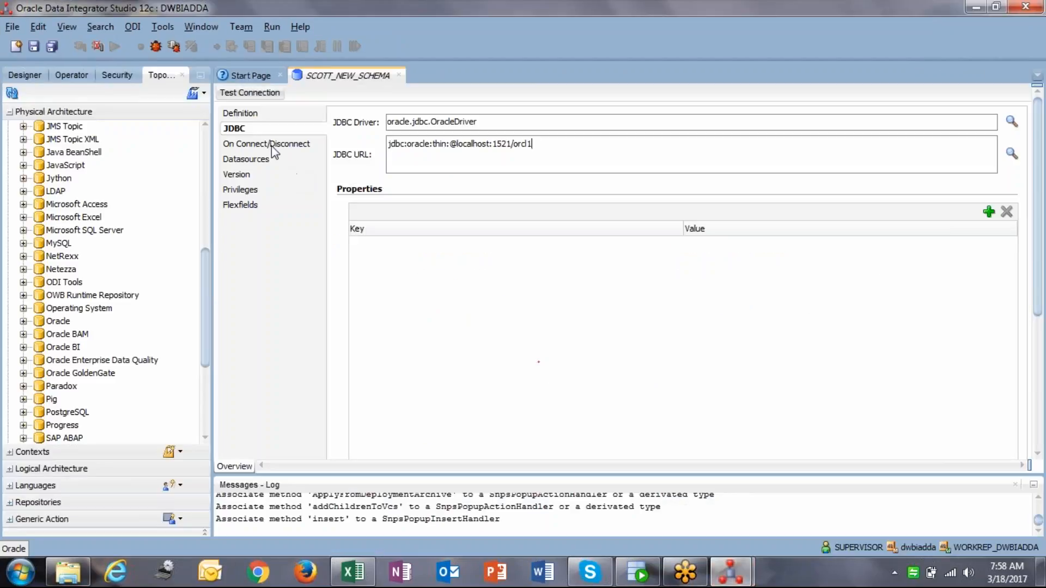
{"action": "left_click", "coordinate": [245, 93]}
{"action": "left_click", "coordinate": [583, 309]}
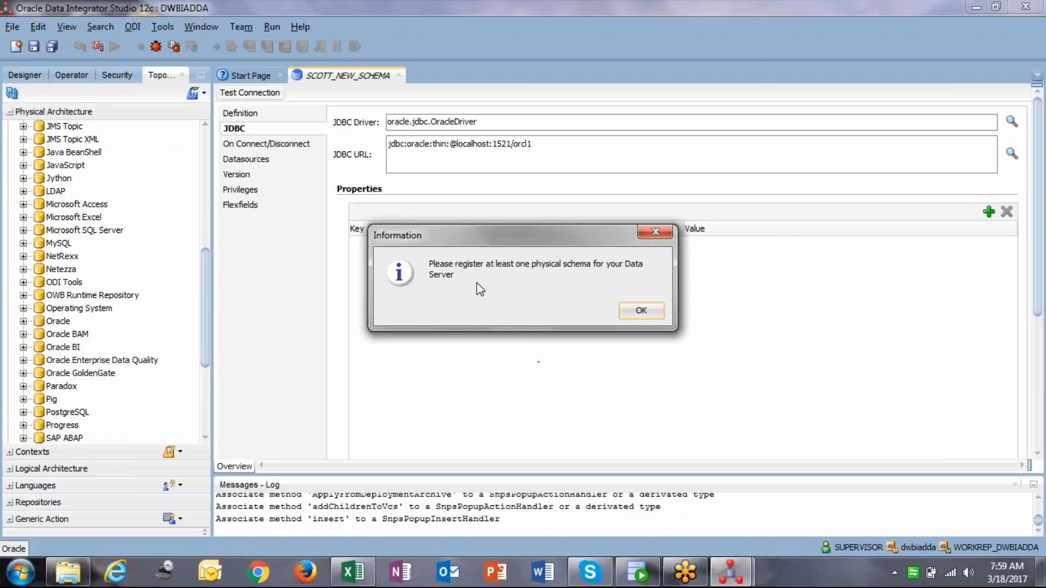
{"action": "left_click", "coordinate": [642, 312]}
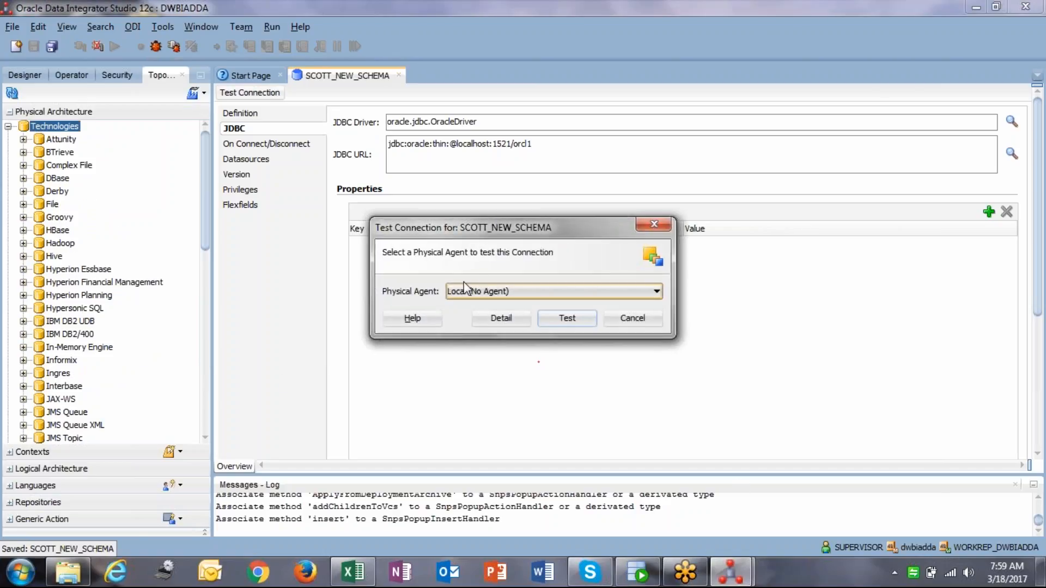
- Test the connection with the Local (No Agent) physical agent and expand the error details to examine the exception stack trace
{"action": "left_click", "coordinate": [567, 320]}
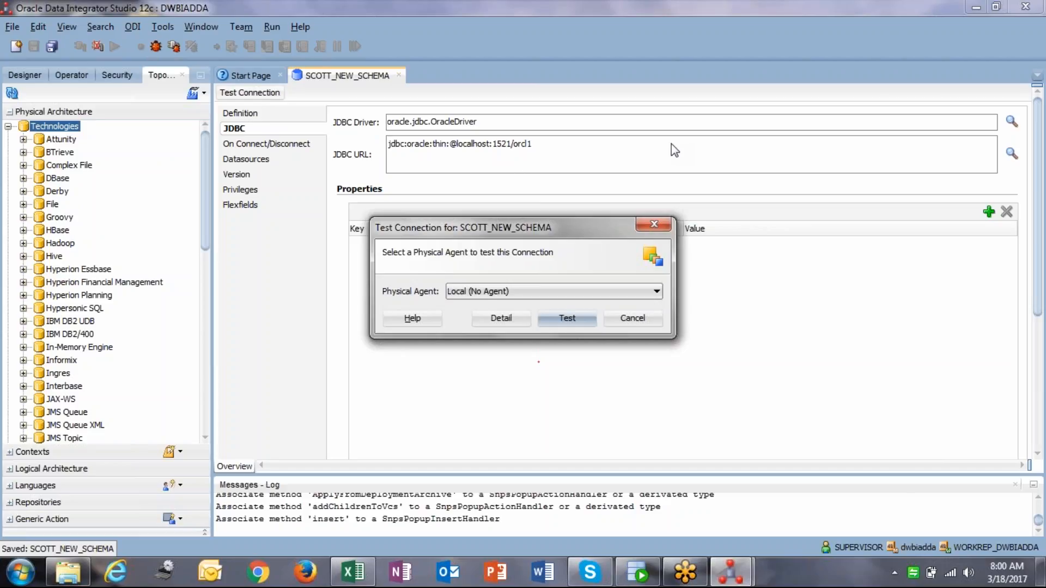
{"action": "left_click", "coordinate": [567, 319]}
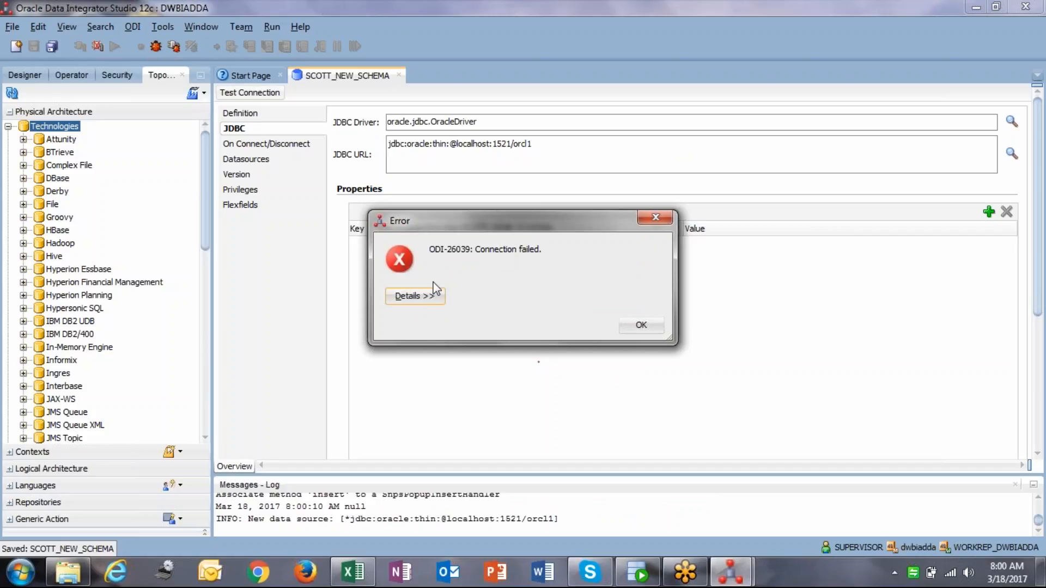
{"action": "left_click", "coordinate": [418, 298]}
{"action": "mouse_move", "coordinate": [463, 413]}
{"action": "left_mouse_down"}
{"action": "mouse_move", "coordinate": [507, 420]}
{"action": "mouse_move", "coordinate": [451, 419]}
{"action": "left_mouse_up"}
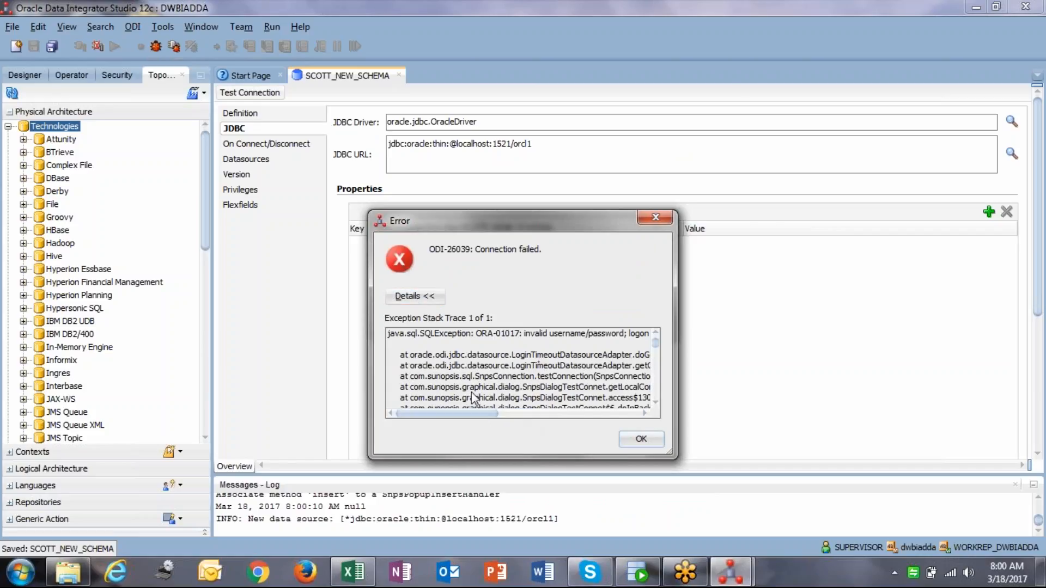
- Dismiss the connection error, close the test dialog and check the data server's JDBC URL
{"action": "left_click", "coordinate": [641, 439]}
{"action": "left_click", "coordinate": [610, 314]}
{"action": "left_click_drag", "start_coordinate": [567, 158], "coordinate": [342, 126]}
{"action": "left_click", "coordinate": [482, 152]}
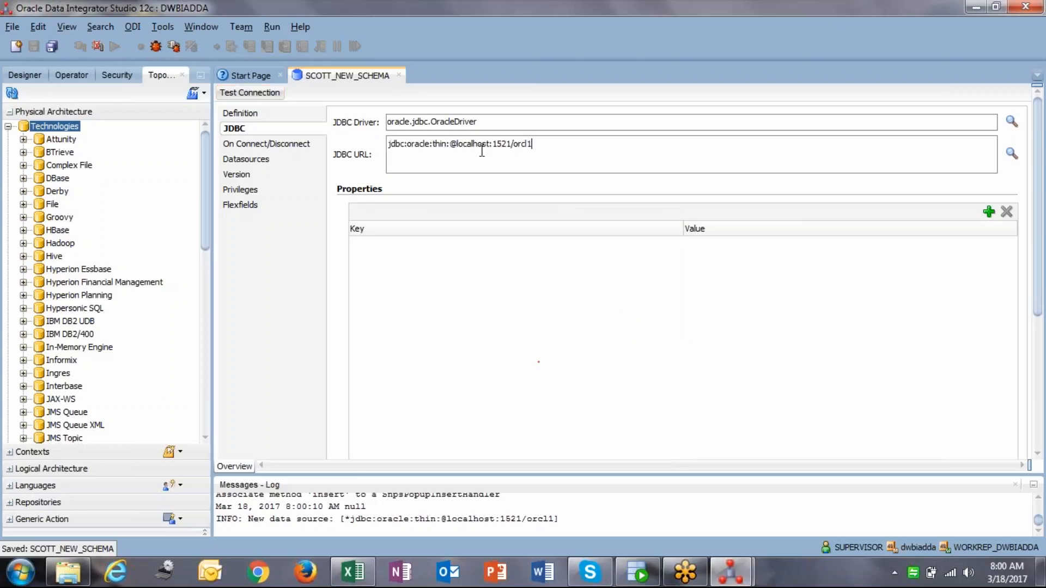
- In the data server's definition, set the connection user to scott and enter the account password
{"action": "left_click", "coordinate": [262, 116]}
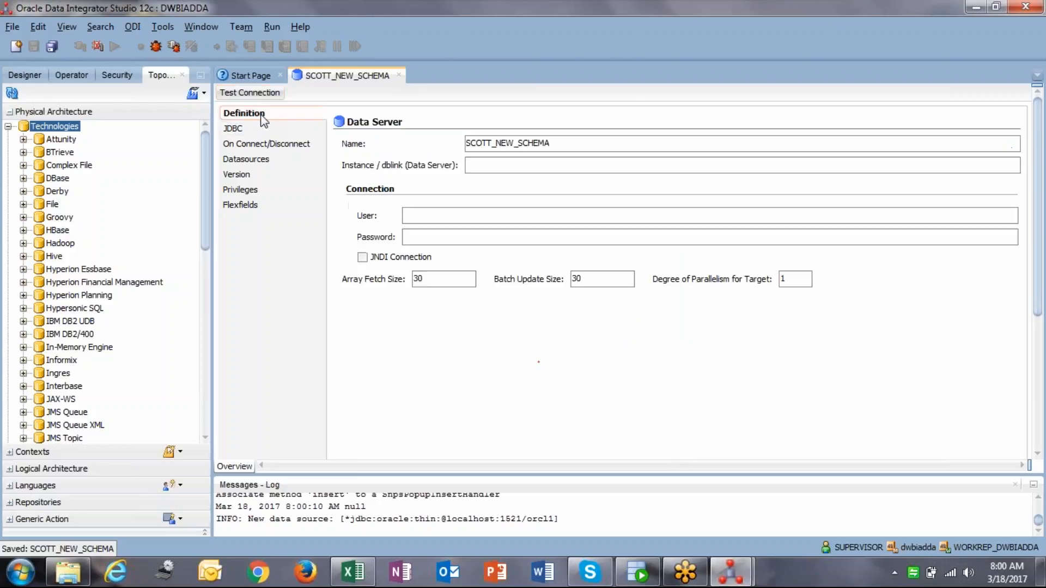
{"action": "left_click", "coordinate": [478, 216]}
{"action": "type", "text": "scccccccc"}
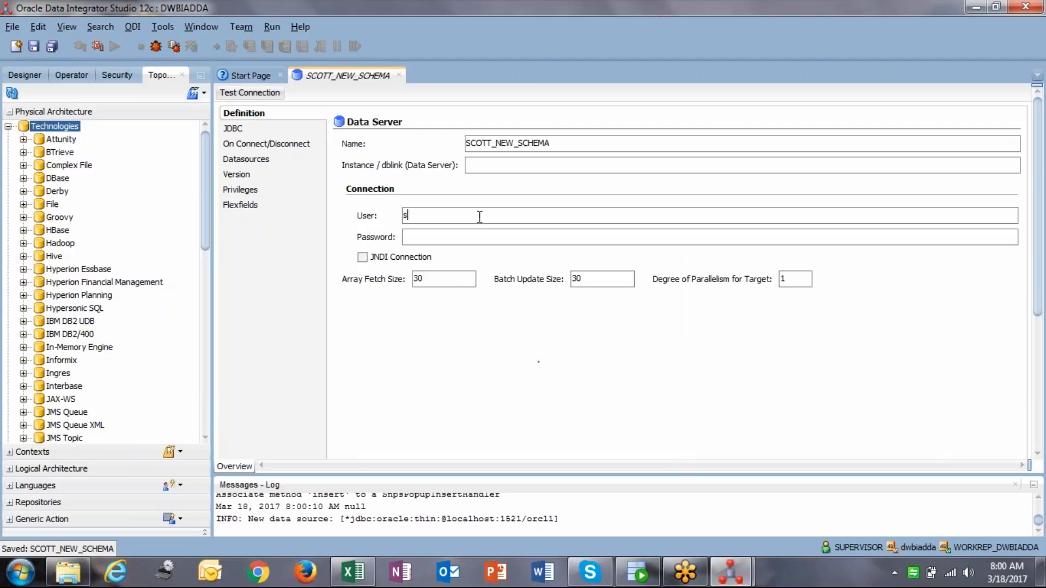
{"action": "key", "text": "BackSpace"}
{"action": "key", "text": "BackSpace"}
{"action": "key", "text": "BackSpace"}
{"action": "key", "text": "BackSpace"}
{"action": "key", "text": "BackSpace"}
{"action": "key", "text": "BackSpace"}
{"action": "key", "text": "BackSpace"}
{"action": "type", "text": "ott"}
{"action": "key", "text": "Tab"}
{"action": "type", "text": "tiger"}
- Test the SCOTT_NEW_SCHEMA connection again, accepting the prompts, and close the result message
{"action": "left_click", "coordinate": [253, 98]}
{"action": "key", "text": "Return"}
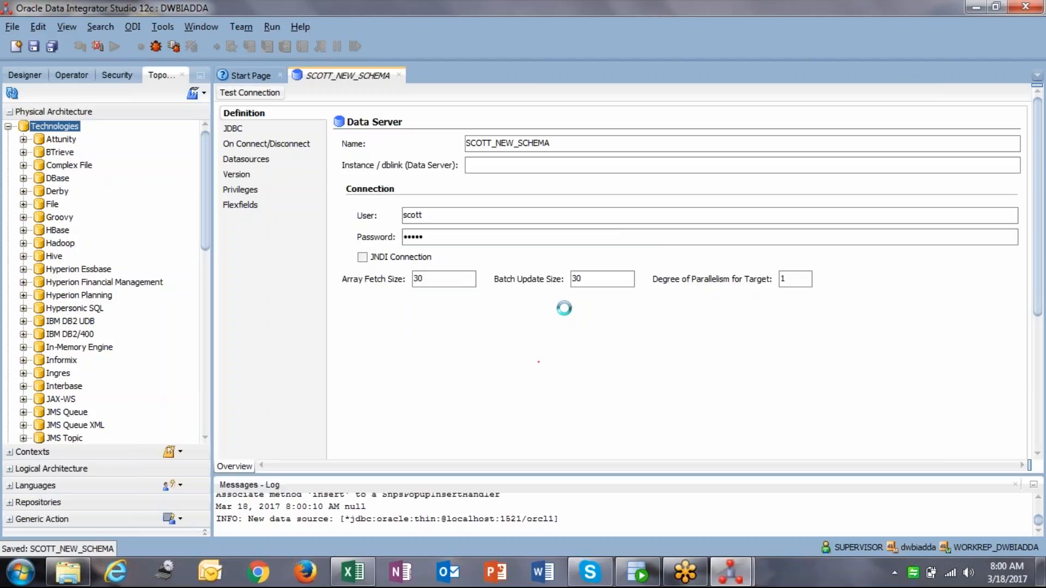
{"action": "left_click", "coordinate": [570, 318]}
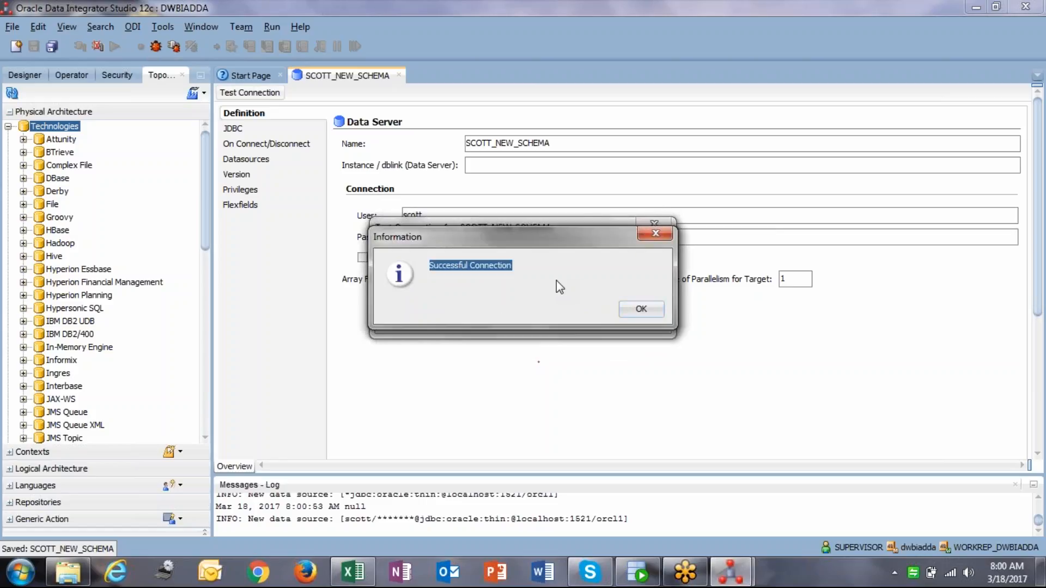
{"action": "left_click", "coordinate": [566, 286]}
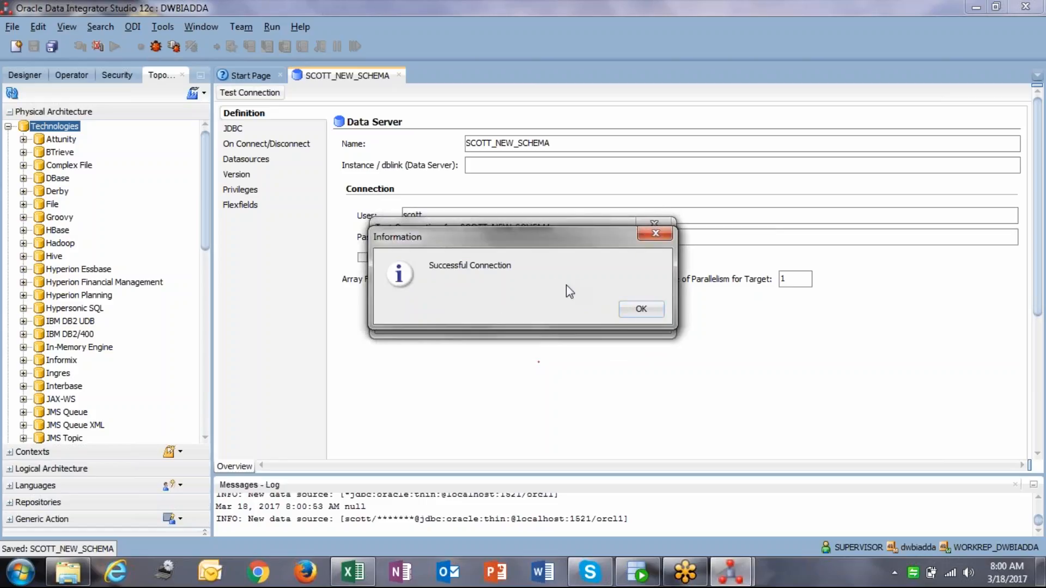
{"action": "left_click", "coordinate": [640, 310]}
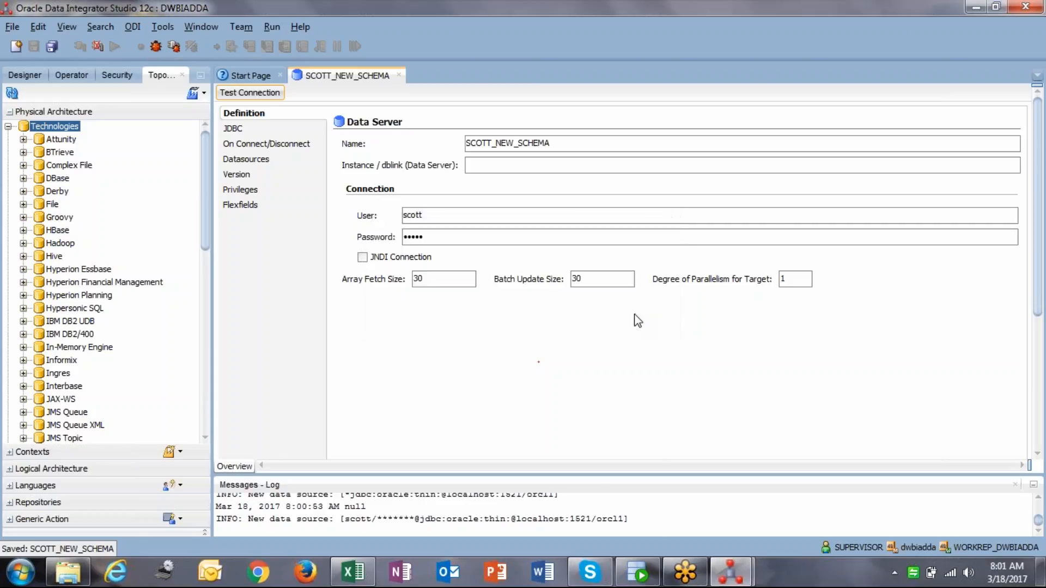
- Expand the Oracle technology and create a new physical schema under the SCOTT_NEW_SCHEMA data server
{"action": "scroll", "coordinate": [47, 364], "scroll_direction": "down", "scroll_amount": 6}
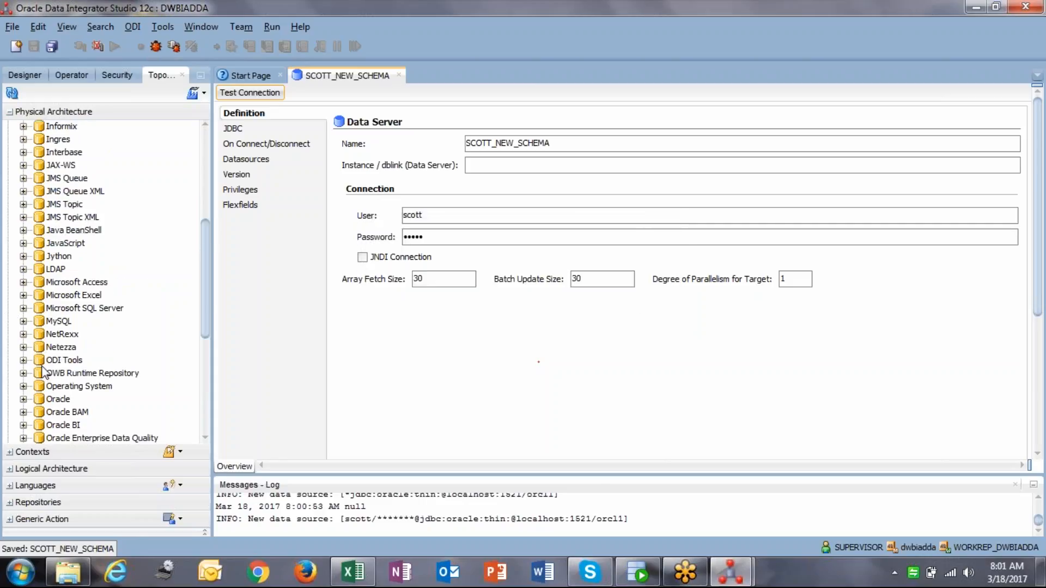
{"action": "scroll", "coordinate": [47, 364], "scroll_direction": "down", "scroll_amount": 4}
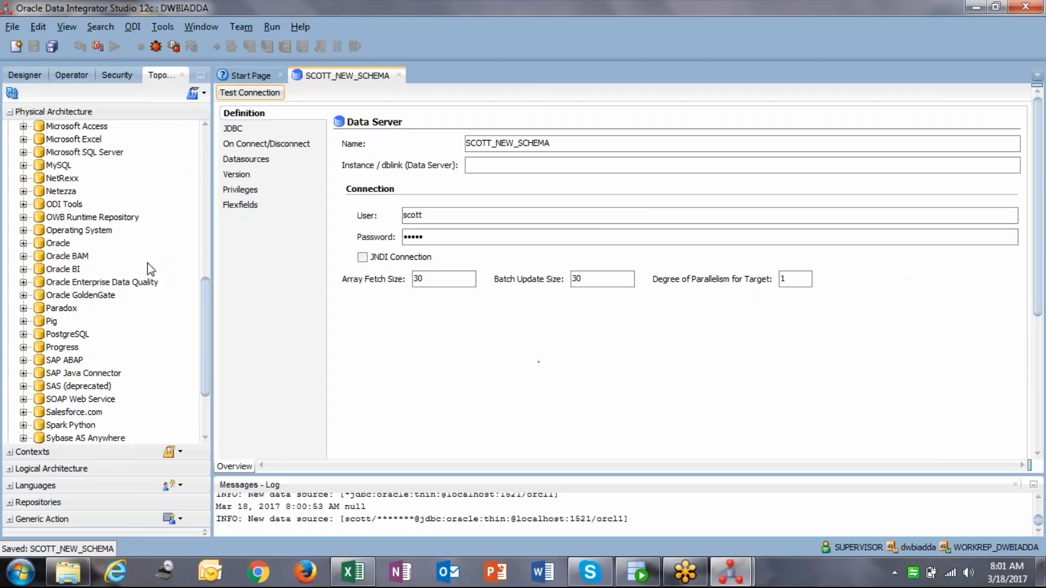
{"action": "left_click", "coordinate": [23, 242]}
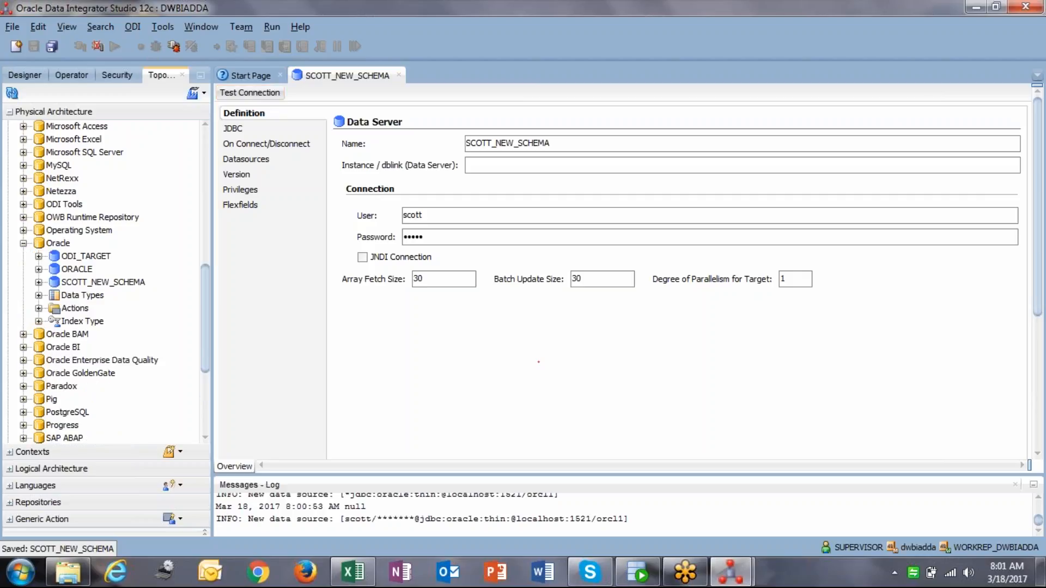
{"action": "right_click", "coordinate": [117, 282]}
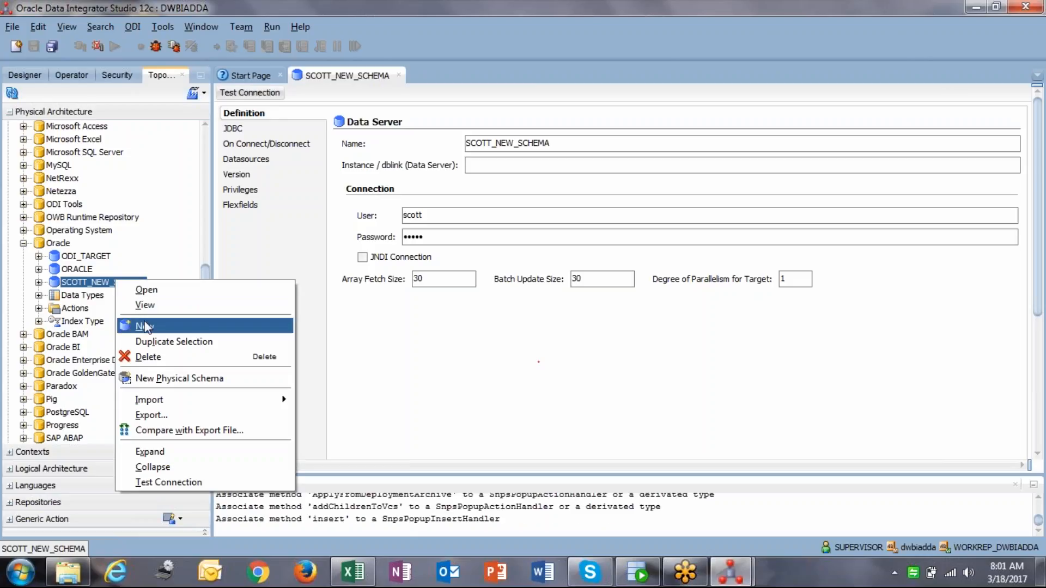
{"action": "left_click", "coordinate": [179, 378]}
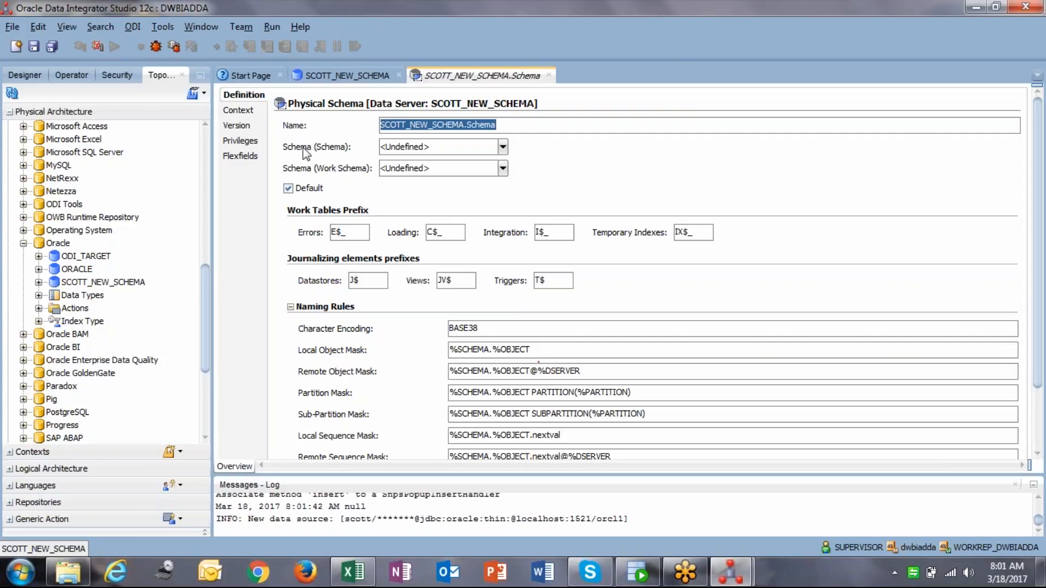
- Set the physical schema's Schema to SCOTT
{"action": "left_click", "coordinate": [503, 151]}
{"action": "type", "text": "SCOTT"}
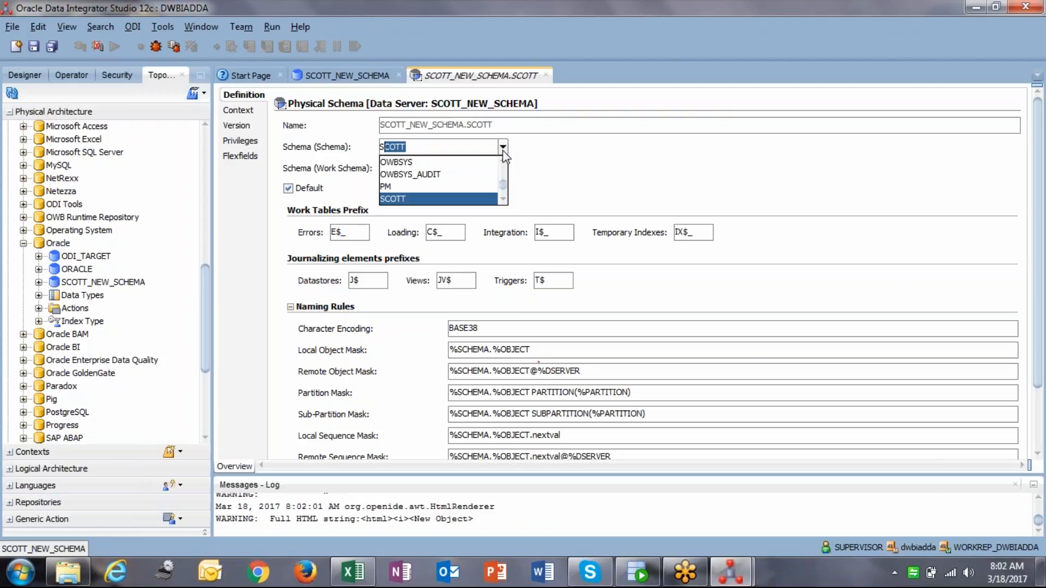
{"action": "key", "text": "Return"}
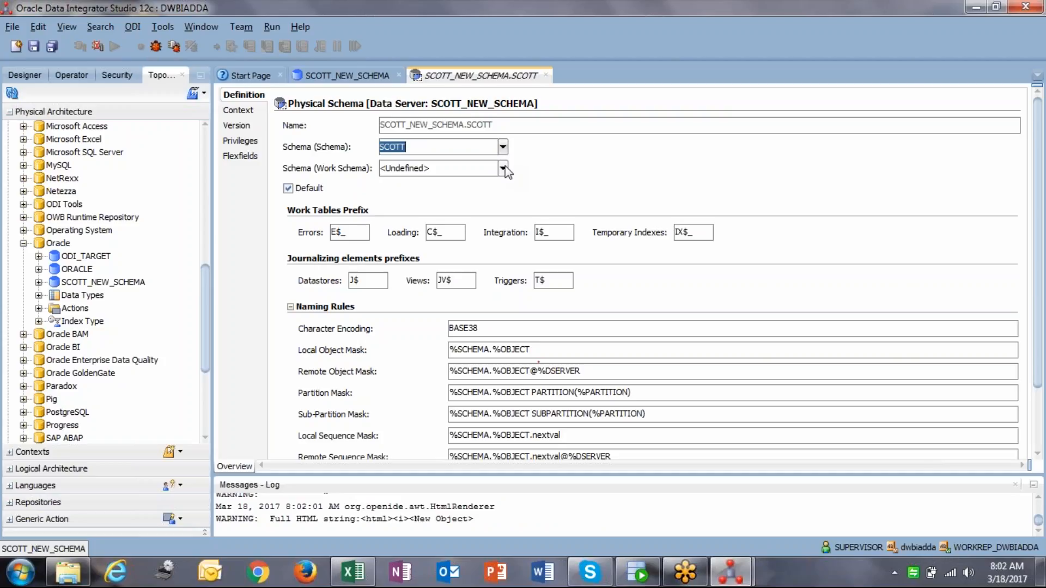
{"action": "left_click", "coordinate": [503, 168]}
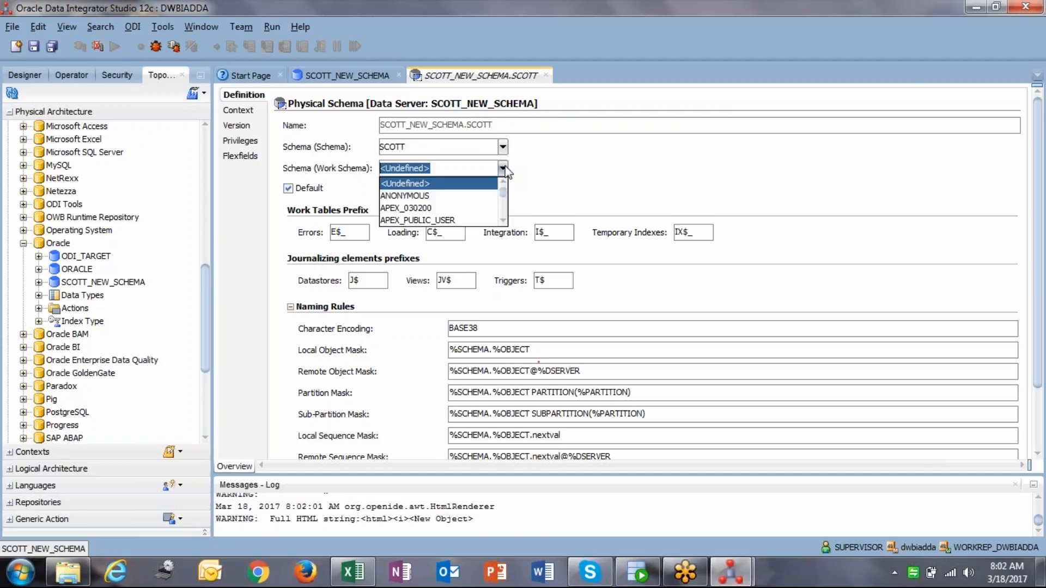
{"action": "type", "text": "ODI_TARGET"}
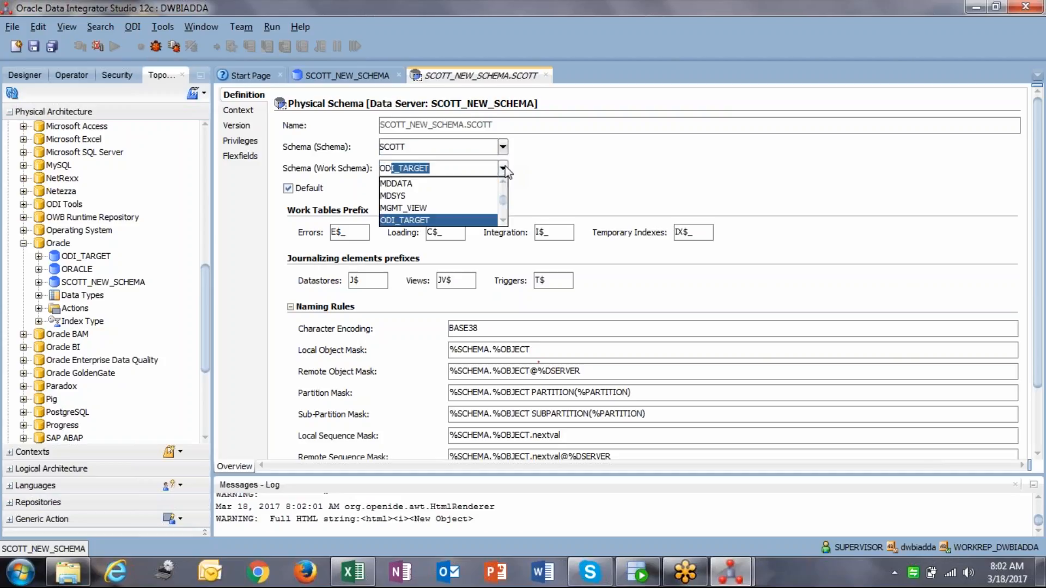
{"action": "key", "text": "Down"}
{"action": "key", "text": "Down"}
{"action": "key", "text": "Up"}
{"action": "key", "text": "Up"}
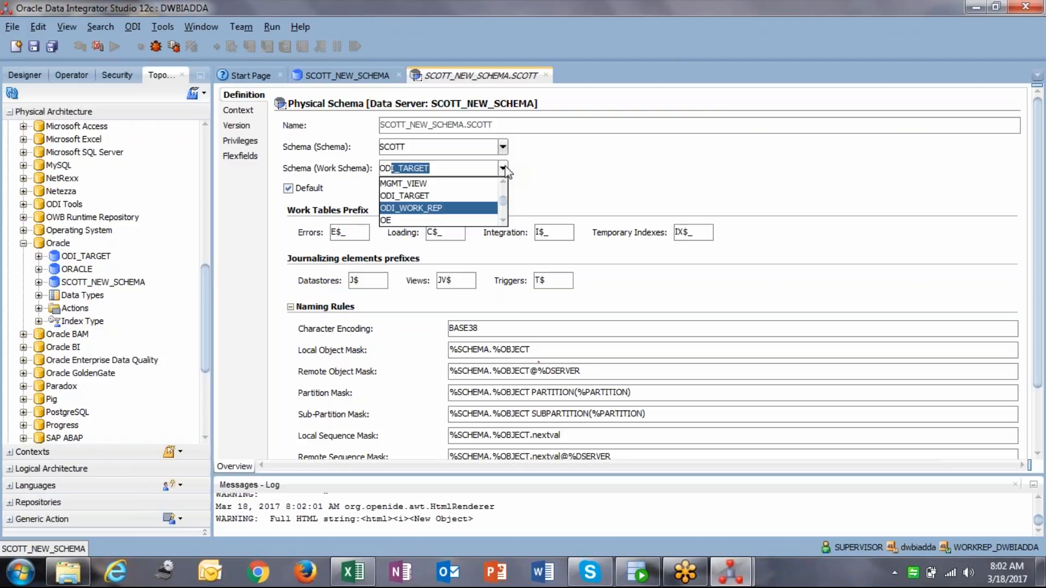
{"action": "key", "text": "Down"}
{"action": "key", "text": "Down"}
{"action": "key", "text": "Down"}
{"action": "key", "text": "Down"}
{"action": "key", "text": "Down"}
{"action": "key", "text": "Down"}
{"action": "key", "text": "Down"}
{"action": "key", "text": "Down"}
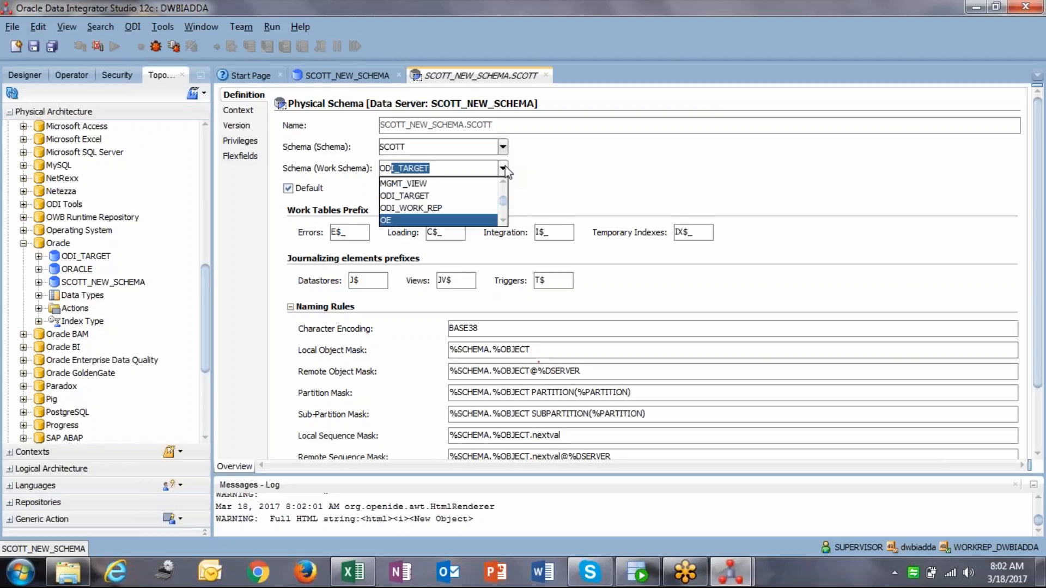
{"action": "key", "text": "Down"}
{"action": "key", "text": "Down"}
{"action": "key", "text": "Down"}
{"action": "key", "text": "Down"}
{"action": "key", "text": "Down"}
{"action": "key", "text": "Down"}
{"action": "key", "text": "Down"}
{"action": "key", "text": "Down"}
{"action": "key", "text": "Down"}
{"action": "key", "text": "Down"}
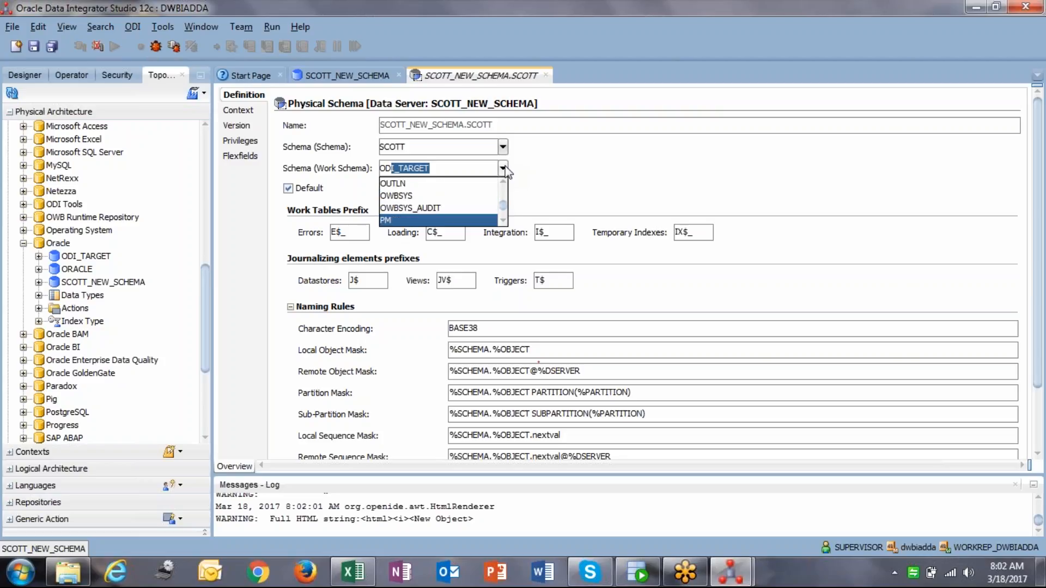
{"action": "key", "text": "Up"}
{"action": "key", "text": "Up"}
{"action": "key", "text": "Up"}
{"action": "key", "text": "Up"}
{"action": "key", "text": "Up"}
{"action": "key", "text": "Up"}
{"action": "key", "text": "Up"}
{"action": "key", "text": "Up"}
{"action": "key", "text": "Up"}
{"action": "key", "text": "Up"}
{"action": "key", "text": "Up"}
{"action": "key", "text": "Up"}
{"action": "key", "text": "Up"}
{"action": "key", "text": "Up"}
{"action": "key", "text": "Up"}
{"action": "key", "text": "Up"}
{"action": "key", "text": "Up"}
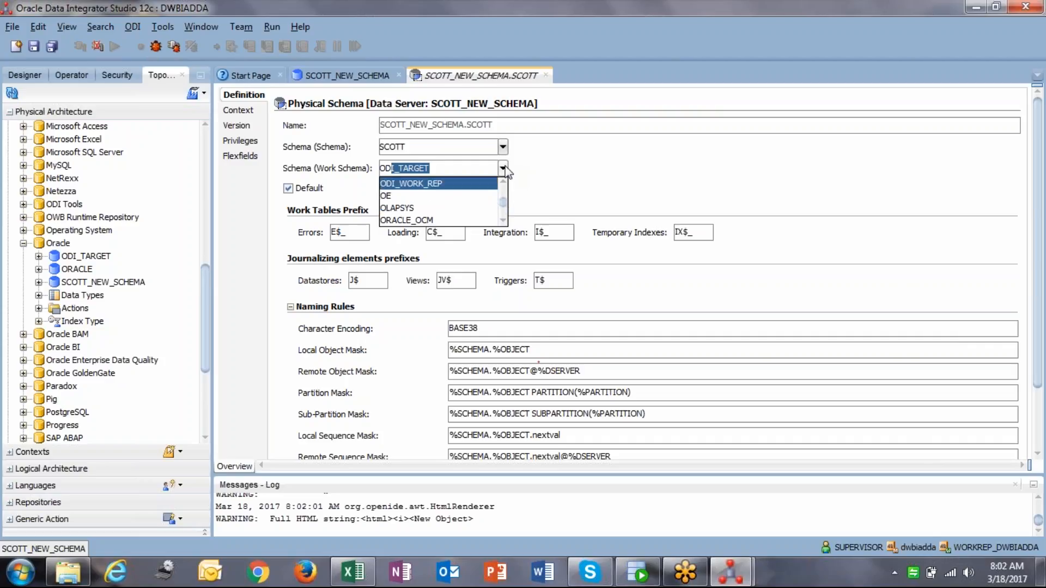
{"action": "type", "text": "o"}
{"action": "left_click", "coordinate": [505, 170]}
{"action": "left_click", "coordinate": [506, 169]}
- Set the physical schema's Work Schema to SCOTT
{"action": "left_click_drag", "start_coordinate": [428, 168], "coordinate": [379, 168]}
{"action": "type", "text": "SCOT"}
{"action": "key", "text": "Down"}
{"action": "key", "text": "Down"}
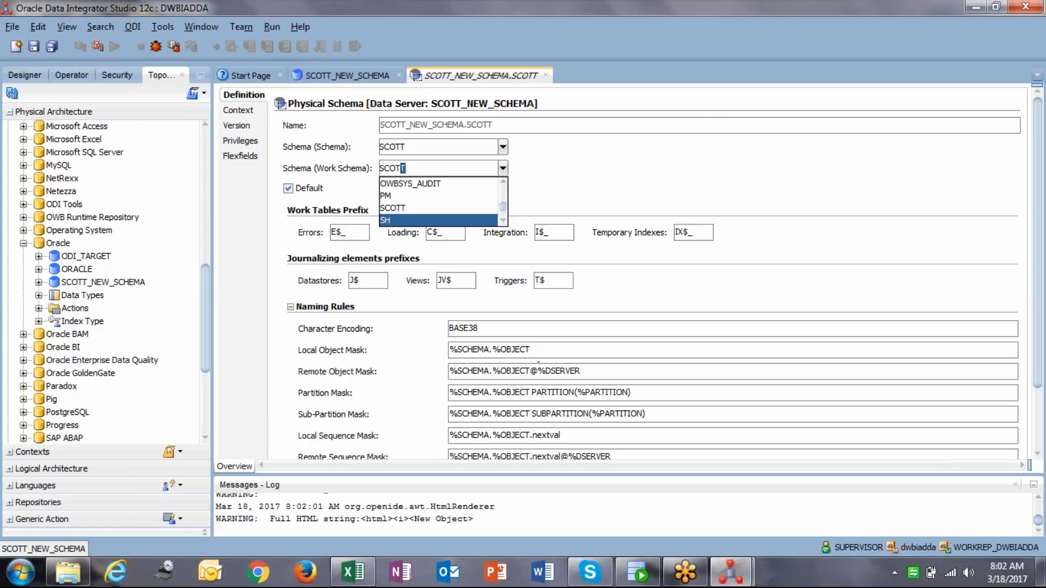
{"action": "key", "text": "Up"}
{"action": "key", "text": "Up"}
{"action": "key", "text": "Up"}
{"action": "key", "text": "Down"}
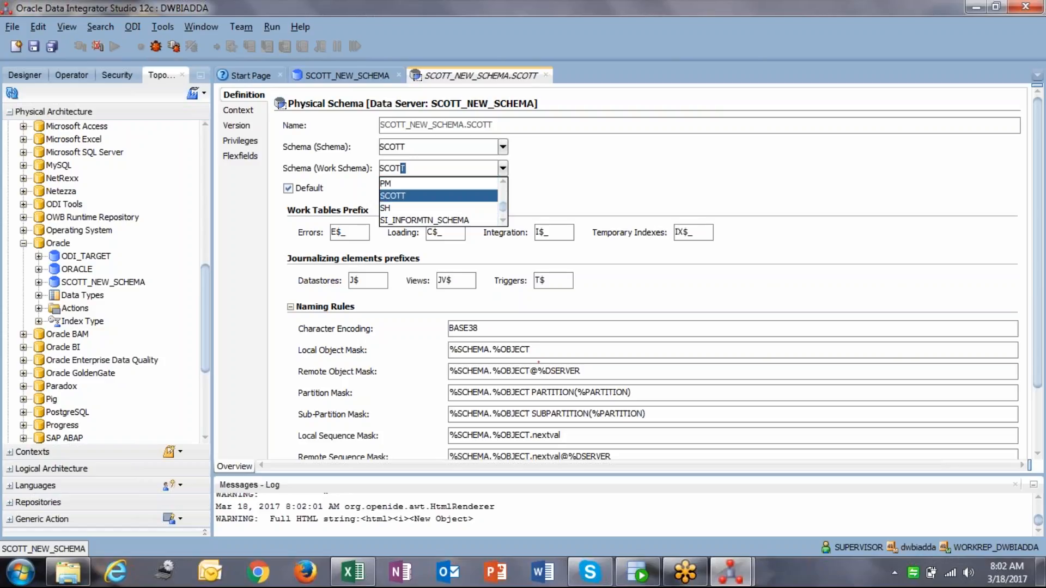
{"action": "left_click_drag", "start_coordinate": [424, 169], "coordinate": [330, 156]}
{"action": "mouse_move", "coordinate": [649, 575]}
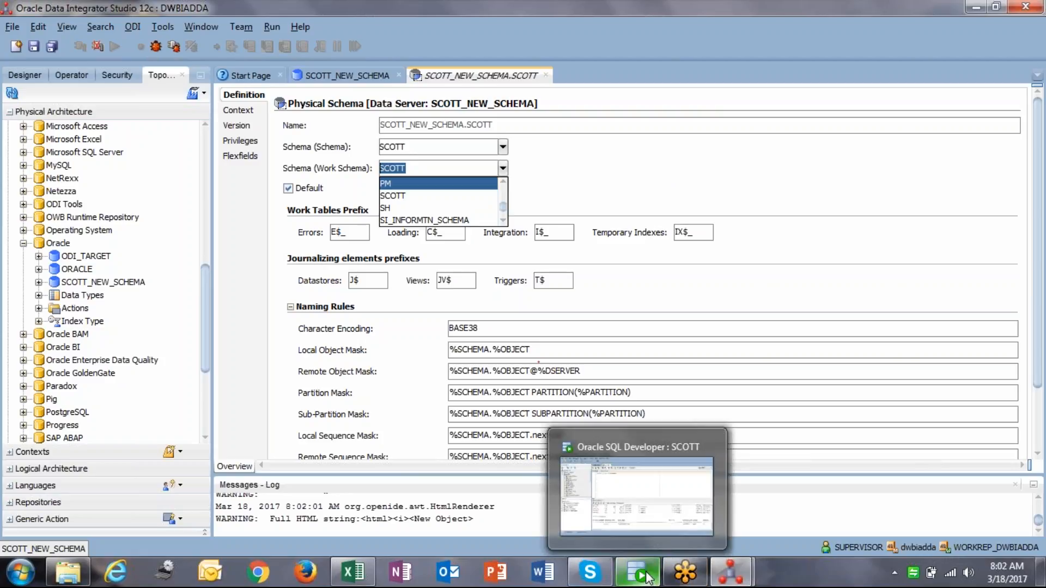
{"action": "left_click", "coordinate": [674, 199]}
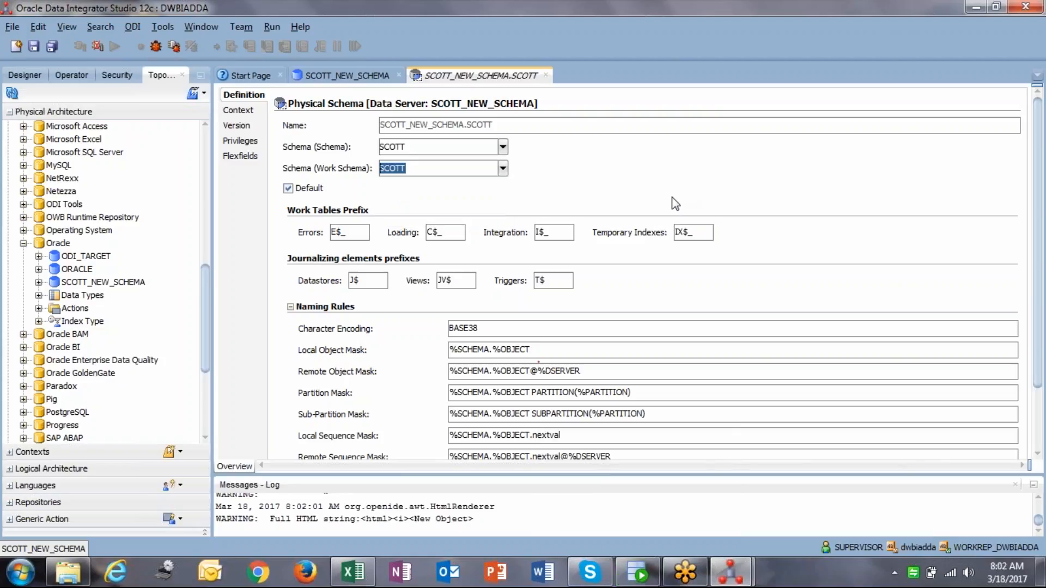
- Compare the new physical schema's Schema setting with the connection user of the SCOTT_NEW_SCHEMA data server
{"action": "left_click", "coordinate": [117, 286]}
{"action": "left_click", "coordinate": [439, 150]}
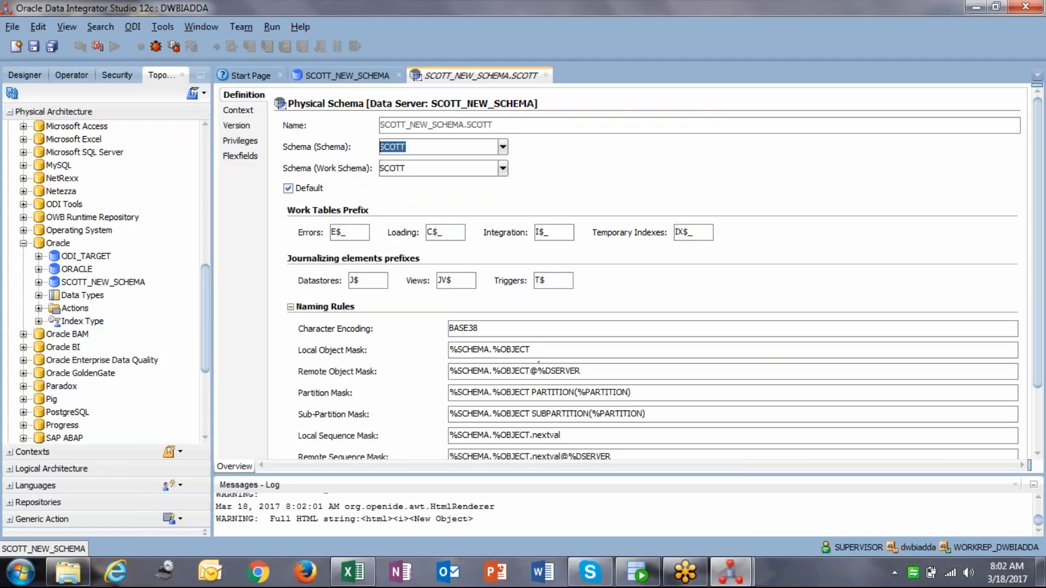
{"action": "left_click", "coordinate": [354, 75]}
{"action": "left_click", "coordinate": [445, 214]}
{"action": "left_click_drag", "start_coordinate": [445, 212], "coordinate": [380, 205]}
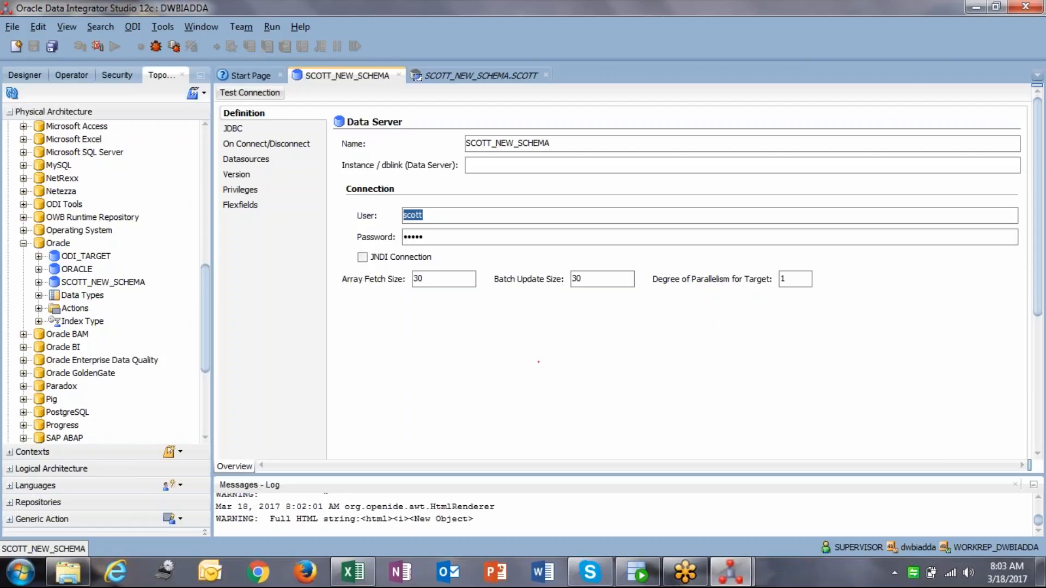
{"action": "left_click", "coordinate": [398, 210]}
{"action": "left_click", "coordinate": [440, 222]}
{"action": "left_click", "coordinate": [463, 76]}
{"action": "left_click", "coordinate": [359, 80]}
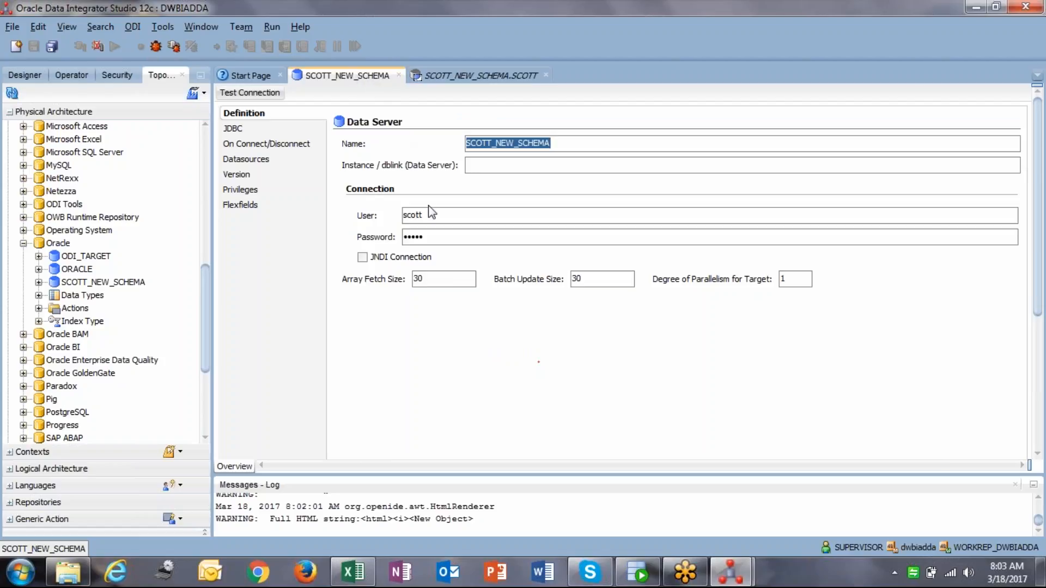
{"action": "double_click", "coordinate": [443, 214]}
{"action": "left_click", "coordinate": [437, 222]}
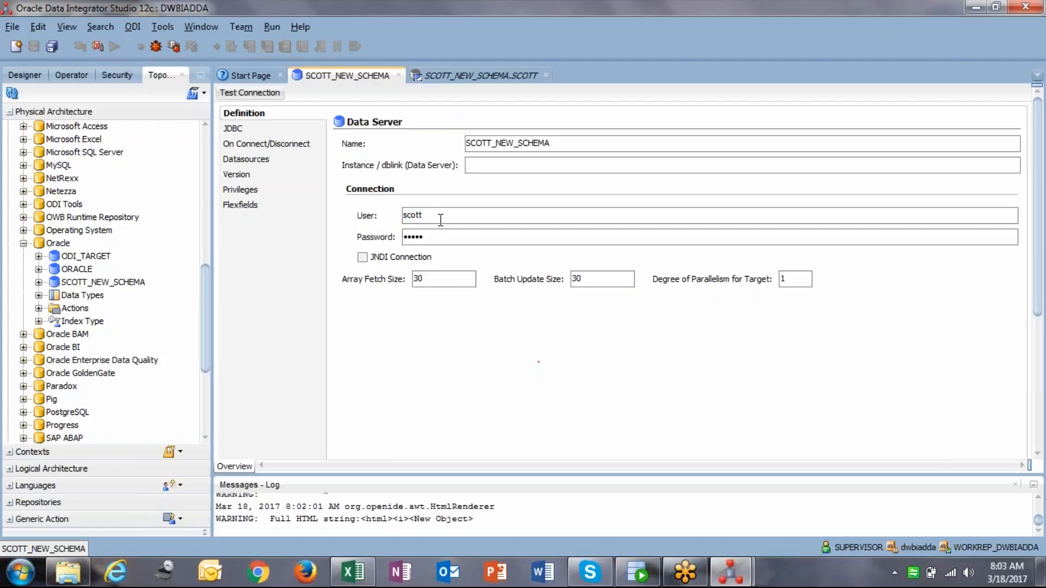
{"action": "left_click_drag", "start_coordinate": [436, 215], "coordinate": [410, 209]}
{"action": "left_click", "coordinate": [443, 216]}
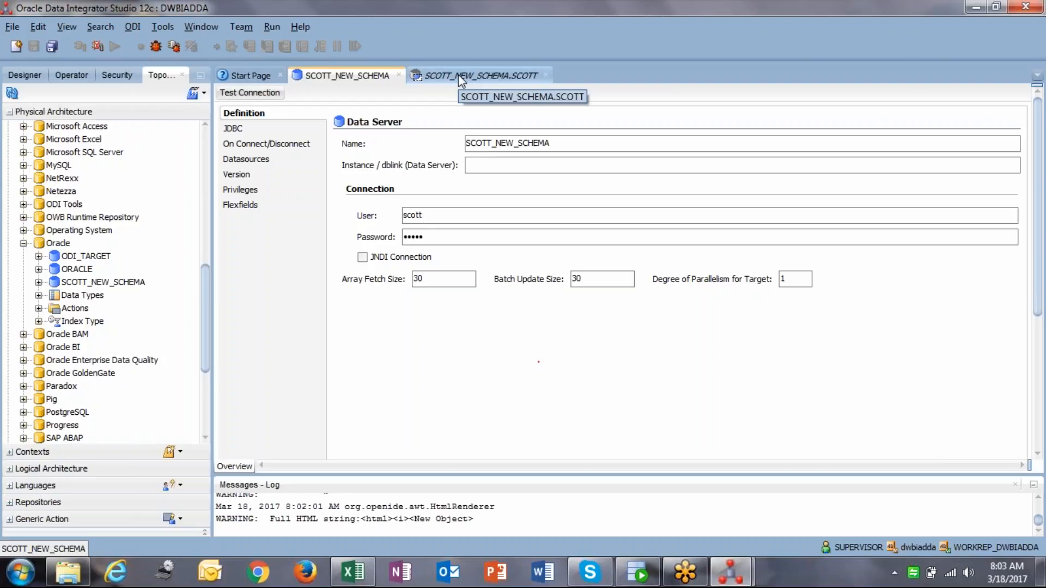
- Check SCOTT_NEW_SCHEMA for existing physical schemas, and review the Schema and Work Schema settings of the unsaved physical schema
{"action": "left_click", "coordinate": [37, 281]}
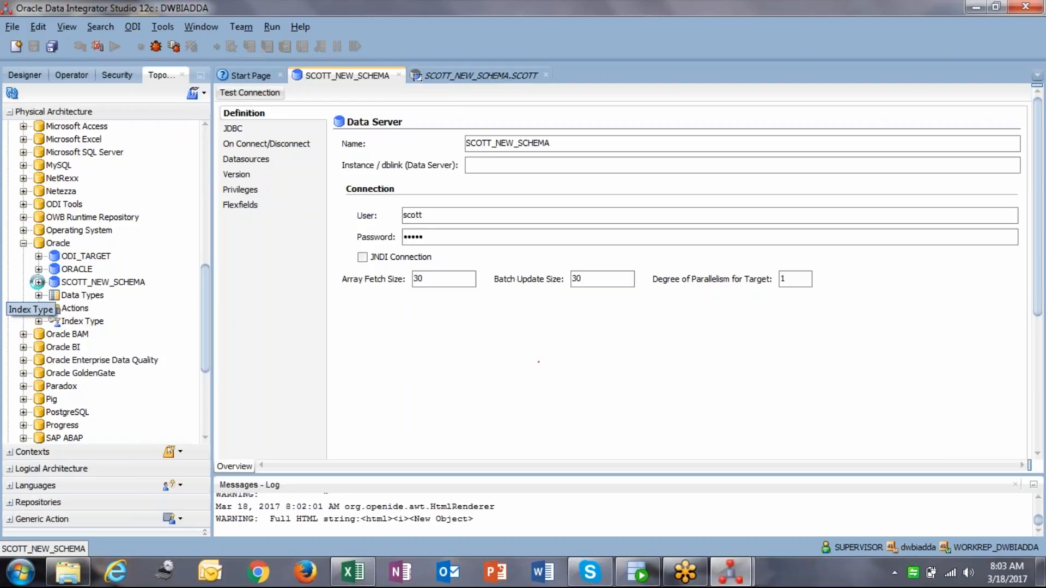
{"action": "left_click", "coordinate": [105, 284]}
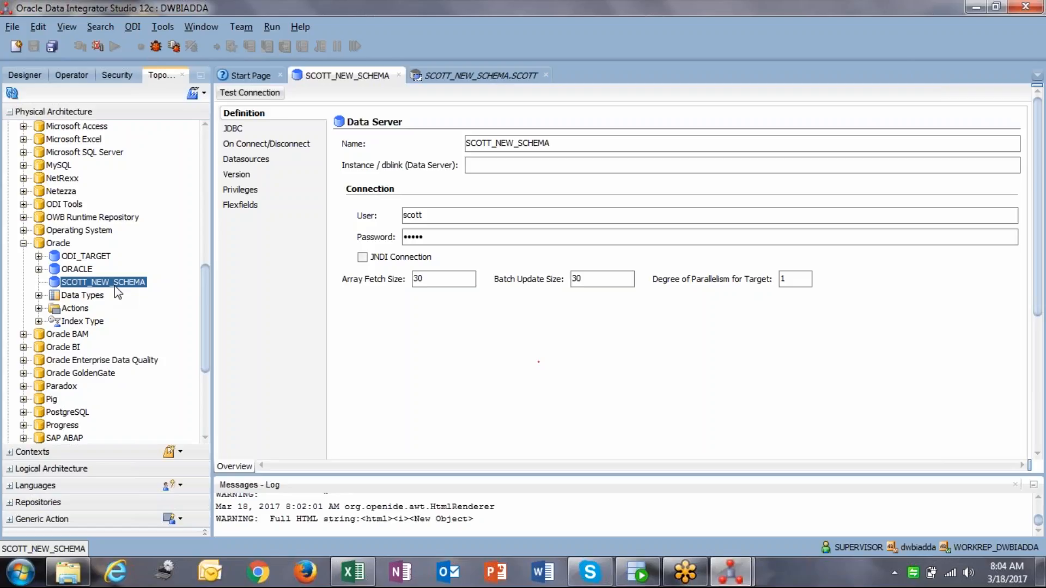
{"action": "left_click", "coordinate": [446, 77]}
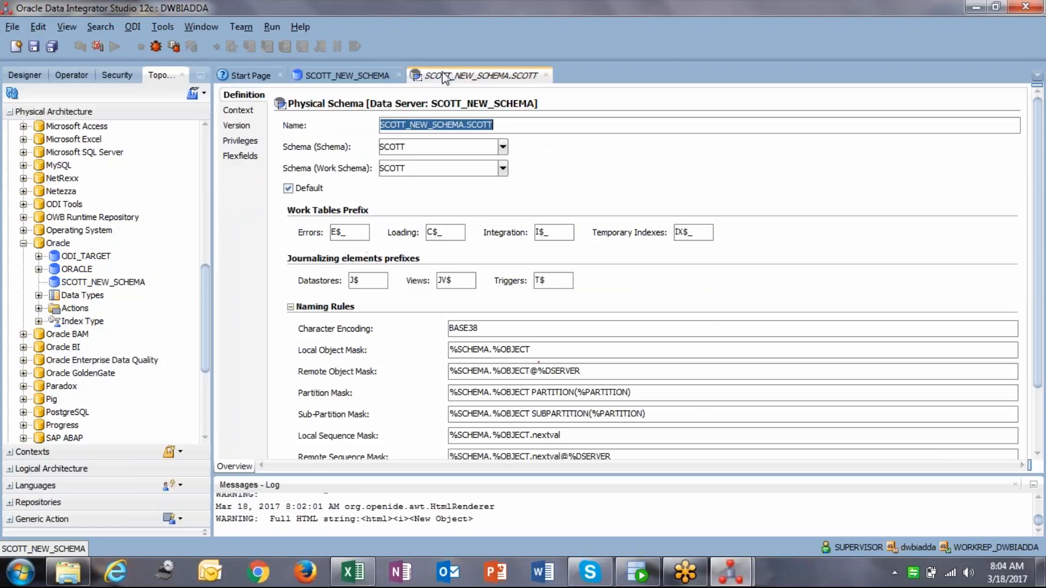
{"action": "left_click", "coordinate": [434, 146]}
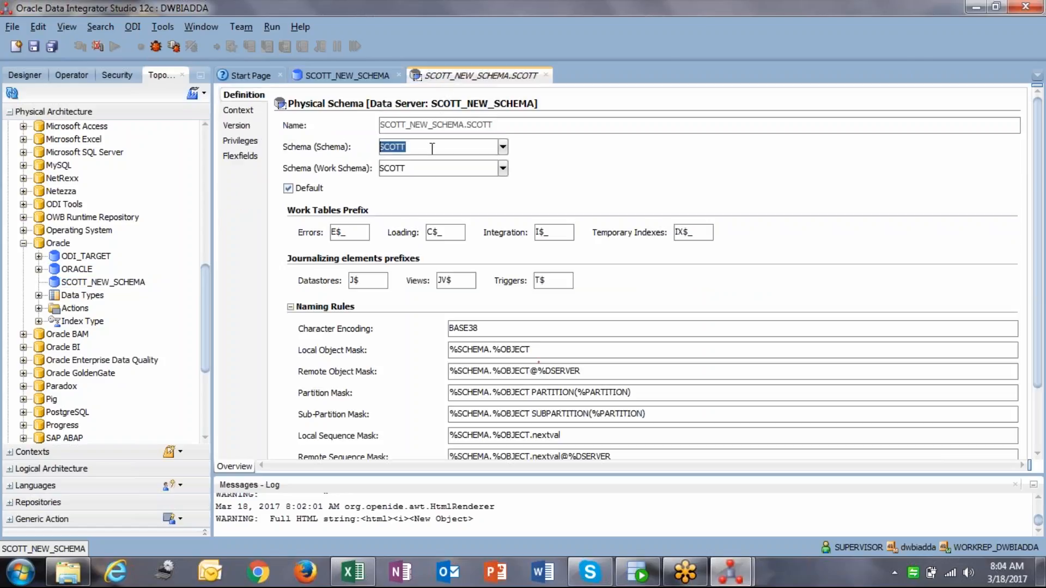
{"action": "left_click", "coordinate": [450, 147]}
{"action": "left_click", "coordinate": [451, 169]}
{"action": "left_click", "coordinate": [423, 167]}
{"action": "left_click_drag", "start_coordinate": [424, 168], "coordinate": [376, 165]}
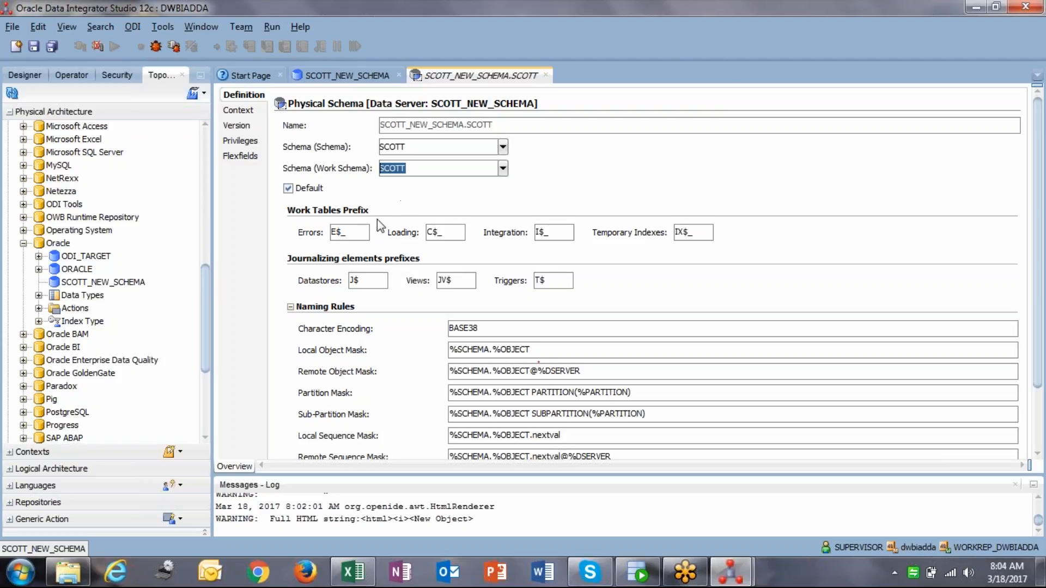
- Go through the physical schema's work table prefixes from Errors to Temporary Indexes
{"action": "double_click", "coordinate": [360, 234]}
{"action": "key", "text": "Tab"}
{"action": "key", "text": "Tab"}
{"action": "key", "text": "Tab"}
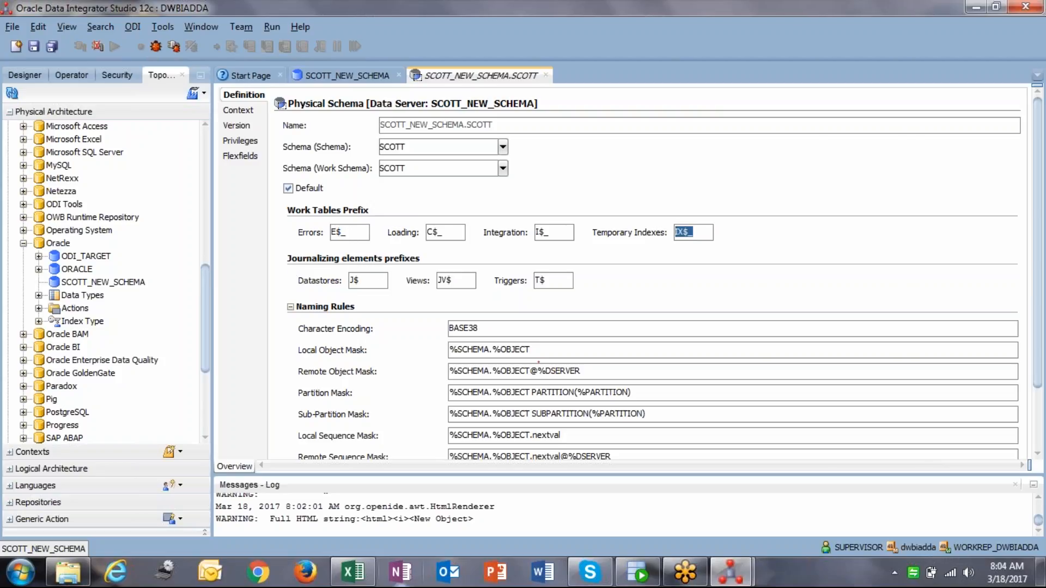
- Examine the Errors and Loading work table prefixes of the physical schema
{"action": "left_click", "coordinate": [351, 232]}
{"action": "left_click", "coordinate": [360, 233]}
{"action": "left_click", "coordinate": [428, 169]}
{"action": "left_click", "coordinate": [350, 232]}
{"action": "double_click", "coordinate": [358, 234]}
{"action": "left_click", "coordinate": [357, 225]}
{"action": "left_click_drag", "start_coordinate": [359, 233], "coordinate": [312, 225]}
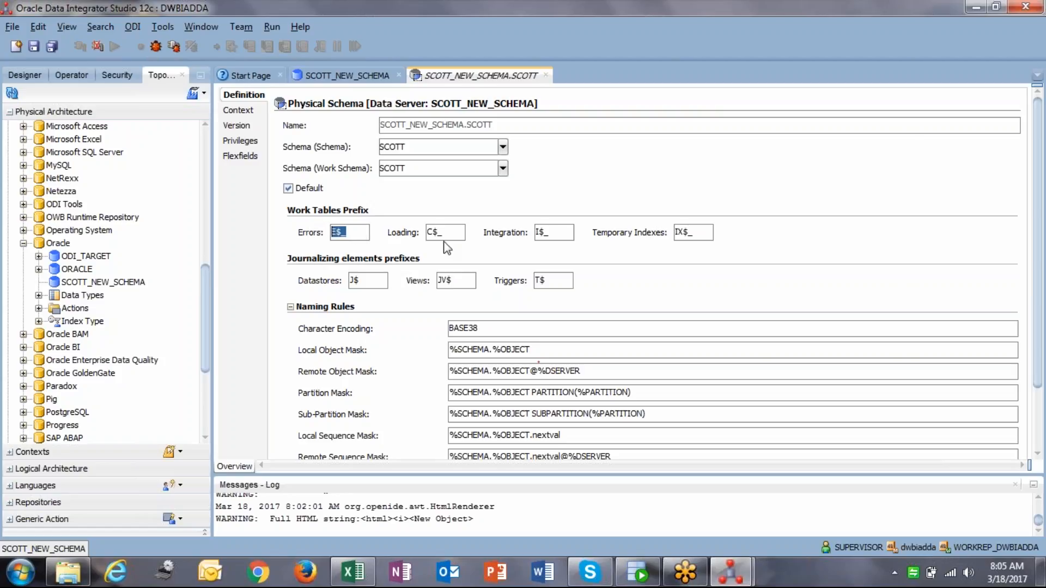
{"action": "left_click_drag", "start_coordinate": [461, 233], "coordinate": [428, 232]}
{"action": "left_click", "coordinate": [458, 232]}
{"action": "key", "text": "Menu"}
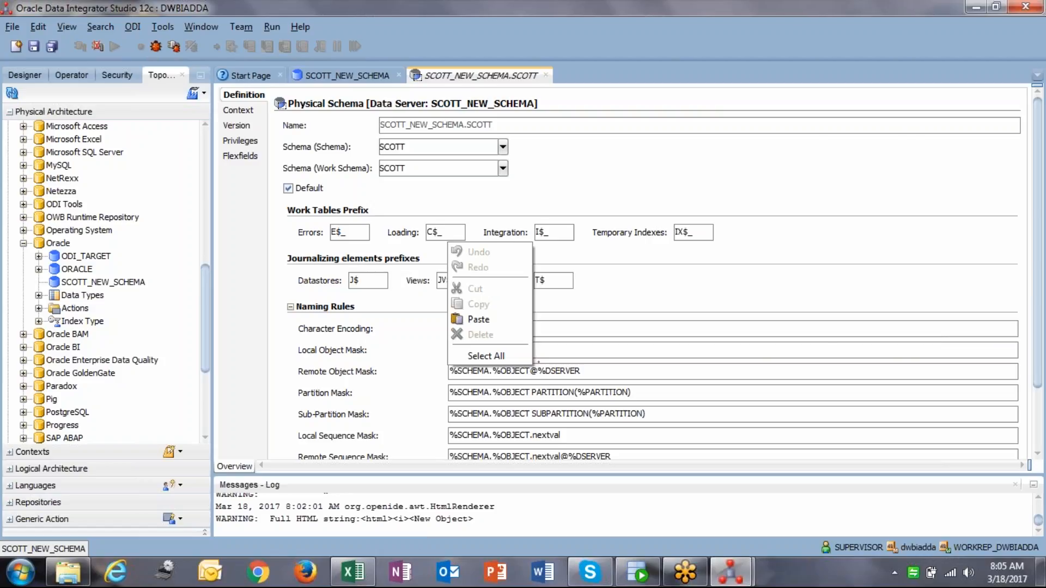
{"action": "left_click", "coordinate": [542, 233]}
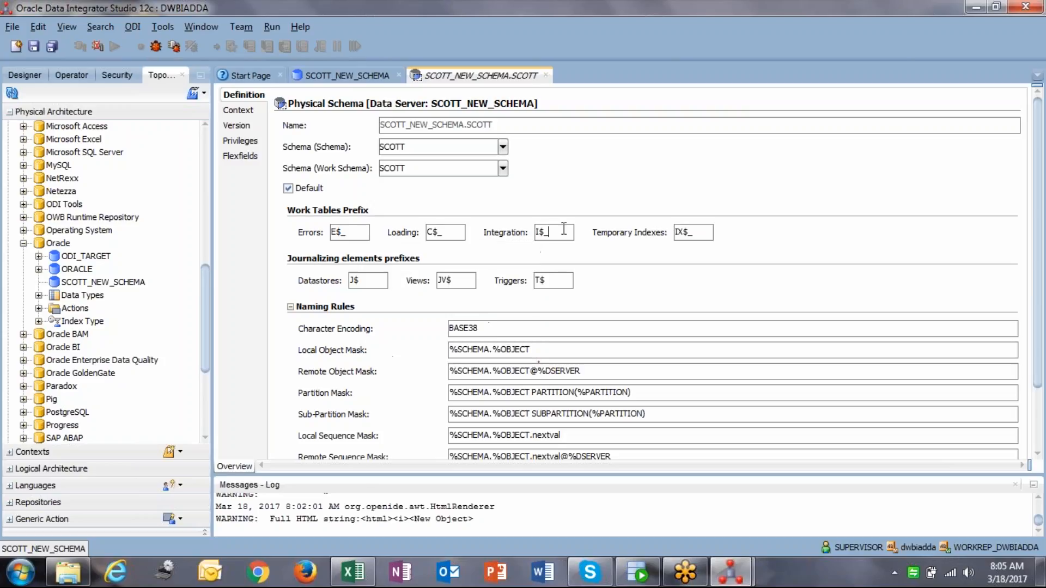
- Compare the physical schema's Integration work table prefix with its Loading and Errors prefixes
{"action": "left_click_drag", "start_coordinate": [549, 233], "coordinate": [502, 226]}
{"action": "left_click", "coordinate": [566, 233]}
{"action": "left_click_drag", "start_coordinate": [566, 233], "coordinate": [526, 229]}
{"action": "left_click_drag", "start_coordinate": [462, 227], "coordinate": [422, 226]}
{"action": "left_click_drag", "start_coordinate": [358, 237], "coordinate": [311, 229]}
{"action": "left_click", "coordinate": [357, 236]}
{"action": "left_click_drag", "start_coordinate": [554, 233], "coordinate": [523, 221]}
{"action": "left_click", "coordinate": [553, 237]}
{"action": "mouse_move", "coordinate": [480, 1]}
{"action": "left_click_drag", "start_coordinate": [360, 235], "coordinate": [316, 232]}
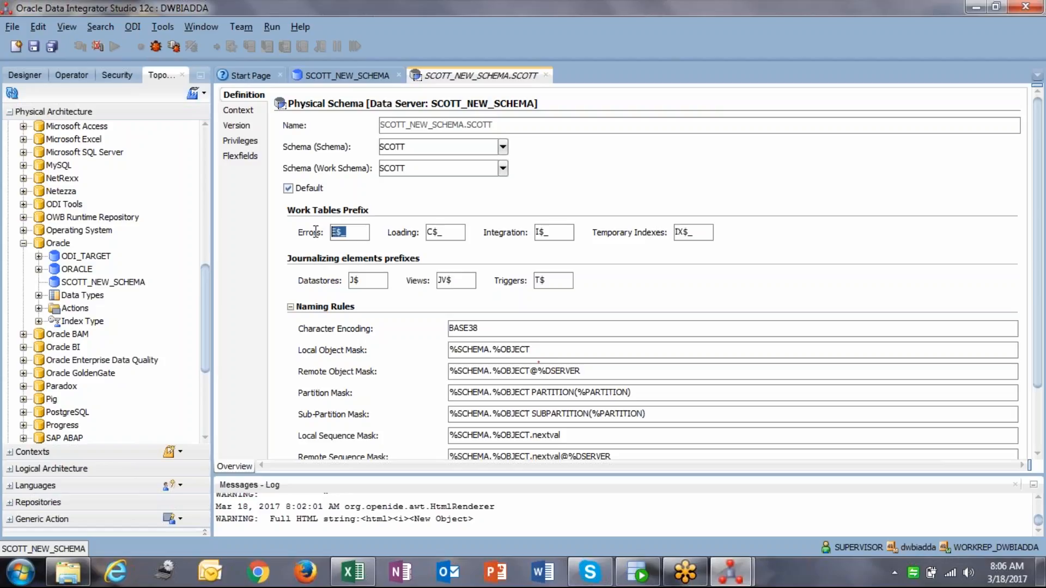
{"action": "left_click", "coordinate": [360, 235]}
- Try d$_rep_ as the Integration work table prefix, and set the prefix back to I$_
{"action": "left_click", "coordinate": [565, 230]}
{"action": "key", "text": "BackSpace"}
{"action": "key", "text": "BackSpace"}
{"action": "key", "text": "BackSpace"}
{"action": "type", "text": "I$_"}
{"action": "key", "text": "ctrl+a"}
{"action": "key", "text": "BackSpace"}
{"action": "type", "text": "d$_rep_"}
{"action": "key", "text": "ctrl+a"}
{"action": "type", "text": "I$_"}
- Check the physical schema's context assignments and return to its definition
{"action": "left_click", "coordinate": [238, 112]}
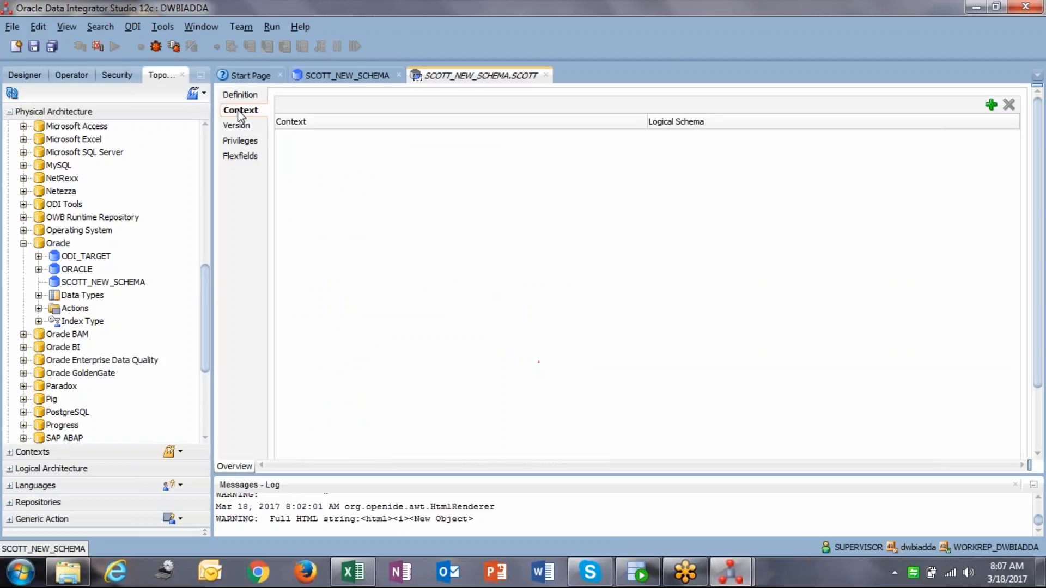
{"action": "left_click", "coordinate": [242, 96]}
{"action": "left_click", "coordinate": [249, 115]}
{"action": "left_click", "coordinate": [244, 96]}
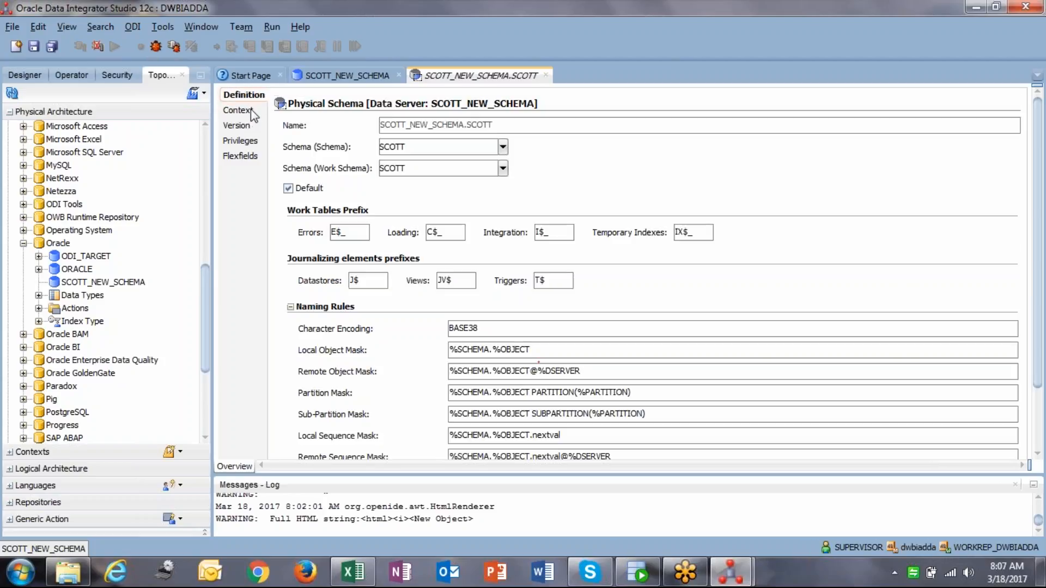
- Save the SCOTT_NEW_SCHEMA.SCOTT physical schema and acknowledge the information message
{"action": "left_click", "coordinate": [33, 48]}
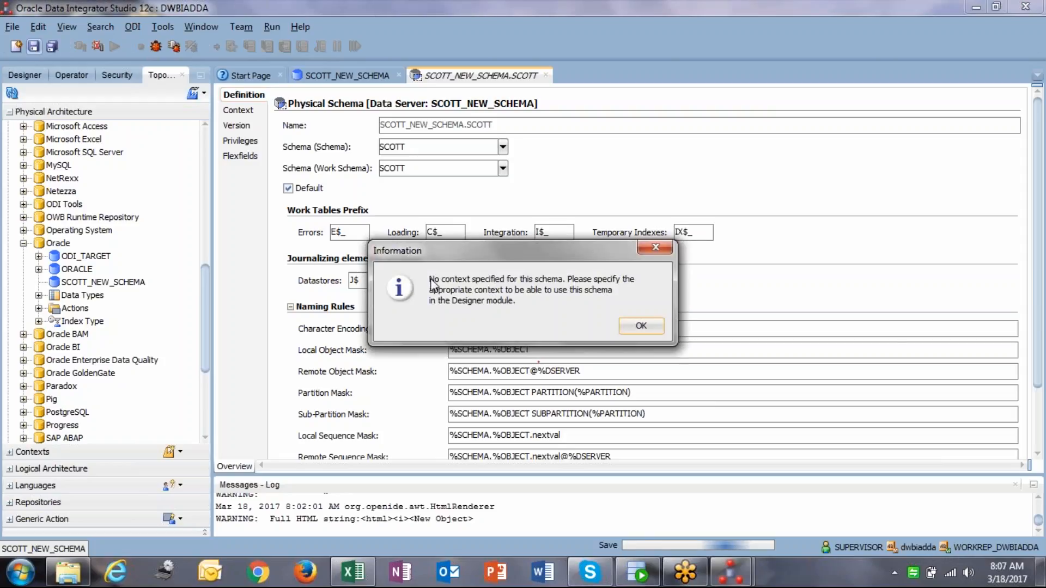
{"action": "left_click_drag", "start_coordinate": [429, 278], "coordinate": [629, 301]}
{"action": "left_click", "coordinate": [513, 300]}
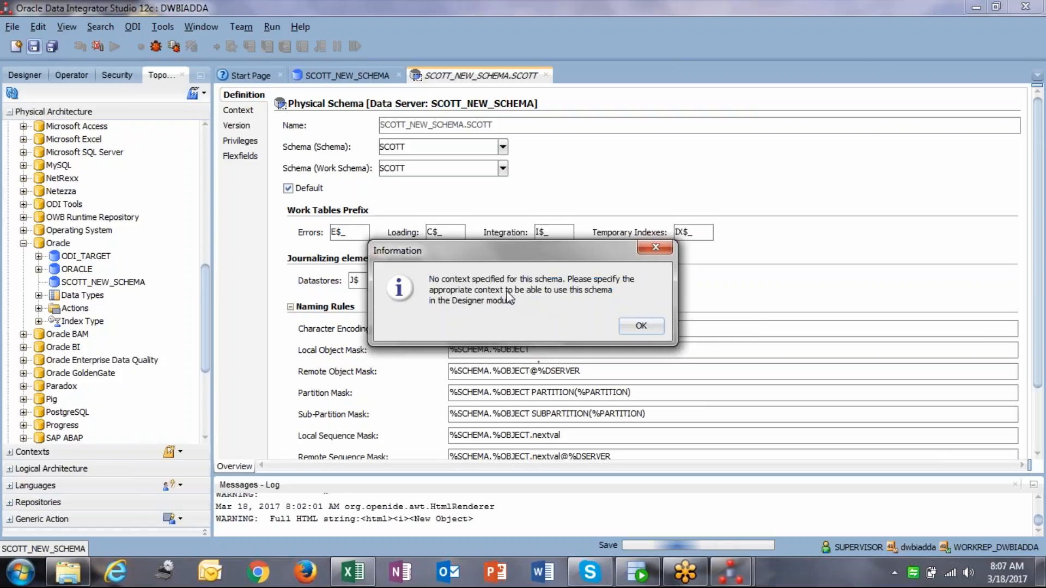
{"action": "left_click_drag", "start_coordinate": [506, 293], "coordinate": [559, 302]}
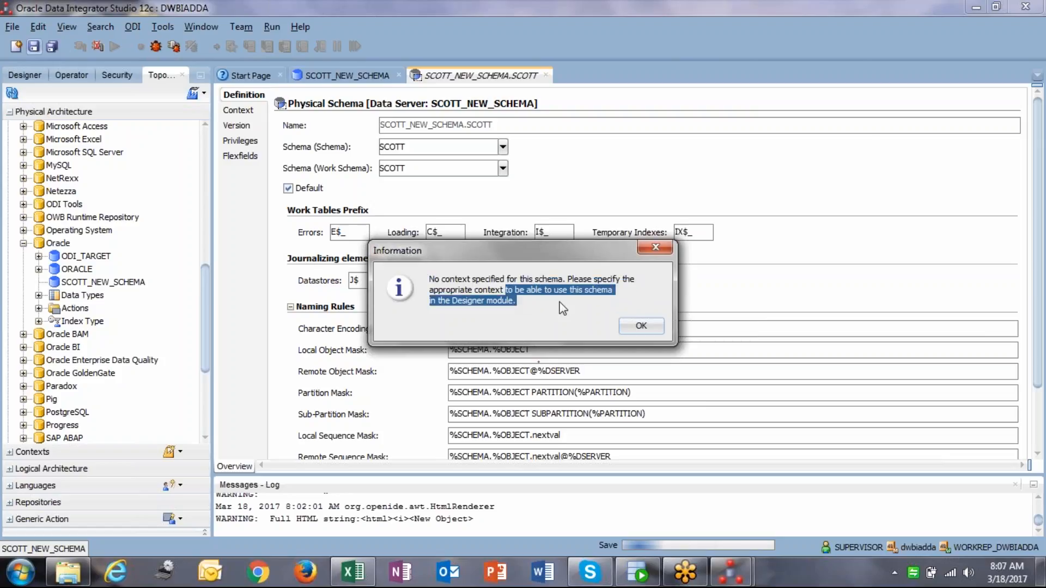
{"action": "left_click", "coordinate": [603, 311]}
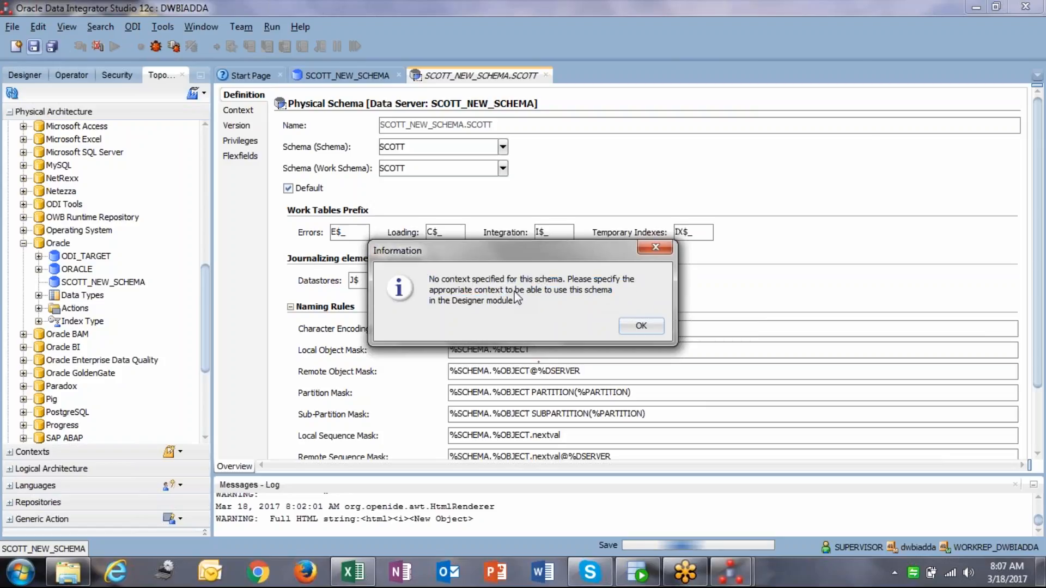
{"action": "left_click", "coordinate": [643, 327]}
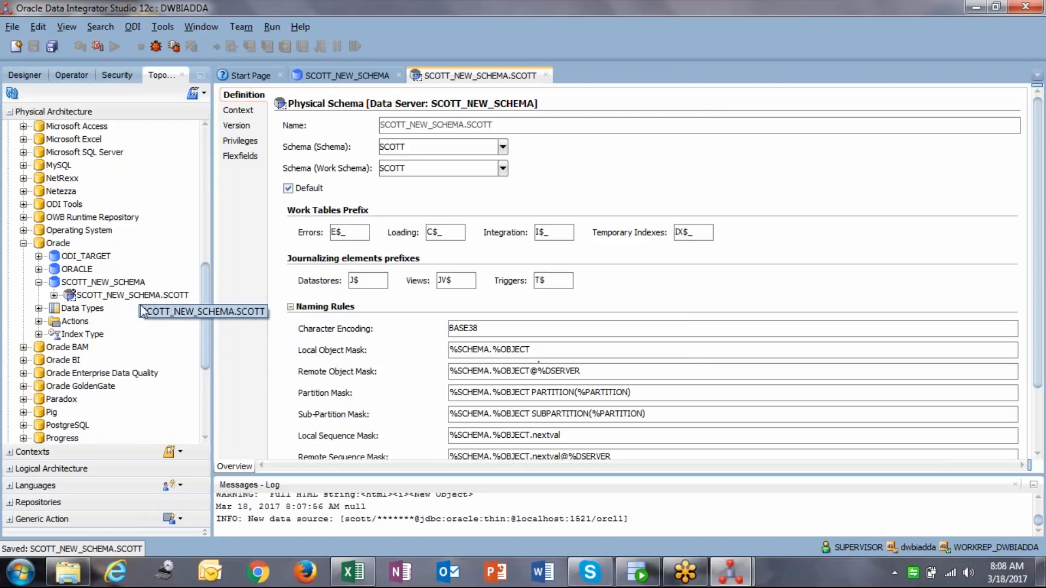
- Add a context assignment for the Global context to the SCOTT_NEW_SCHEMA.SCOTT physical schema
{"action": "left_click", "coordinate": [241, 112]}
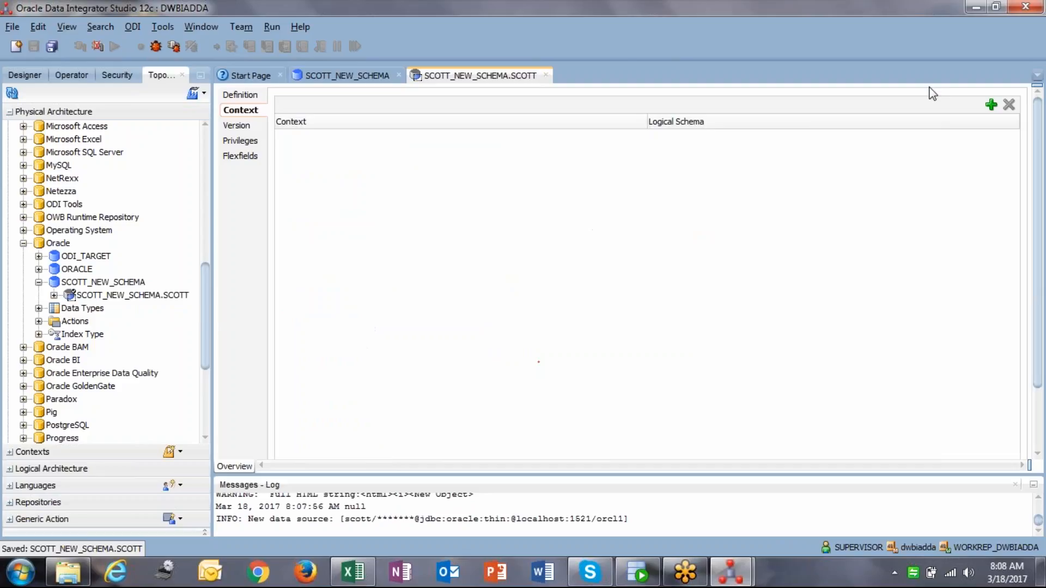
{"action": "left_click", "coordinate": [989, 105]}
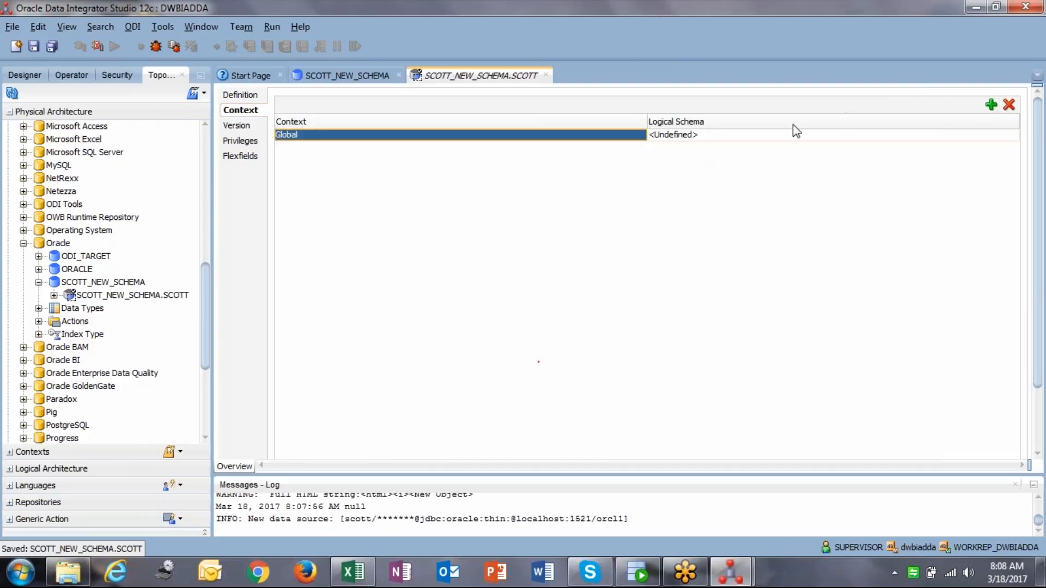
{"action": "left_click", "coordinate": [310, 137]}
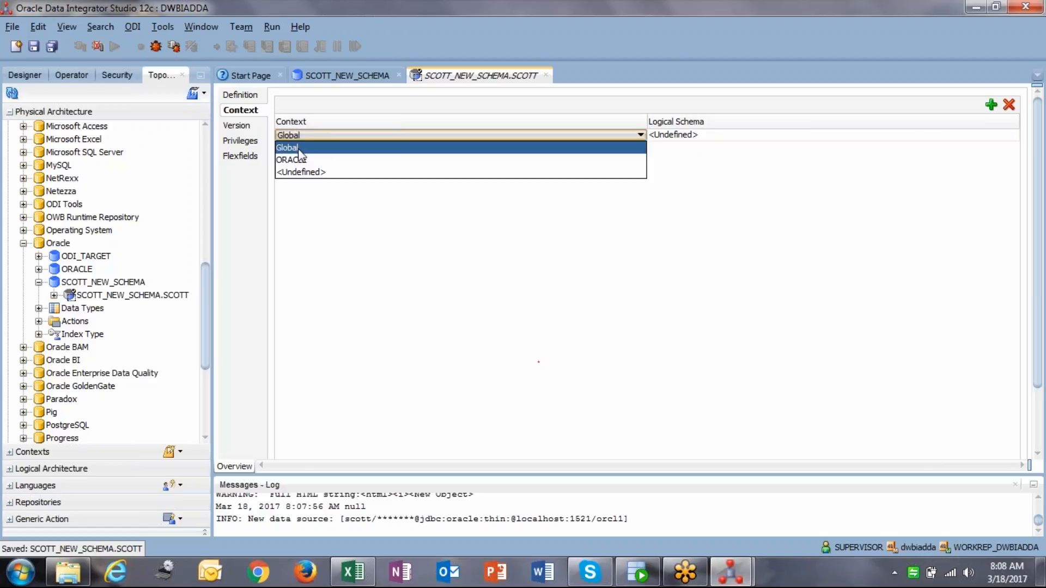
{"action": "left_click", "coordinate": [301, 149]}
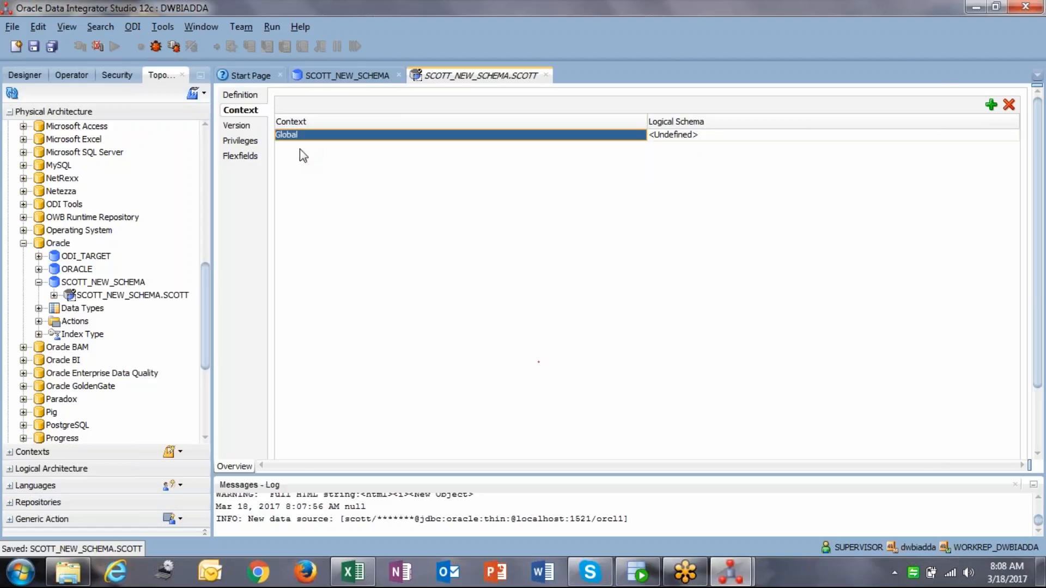
- Review the logical schemas offered for the Global context assignment without choosing one
{"action": "left_click", "coordinate": [744, 134]}
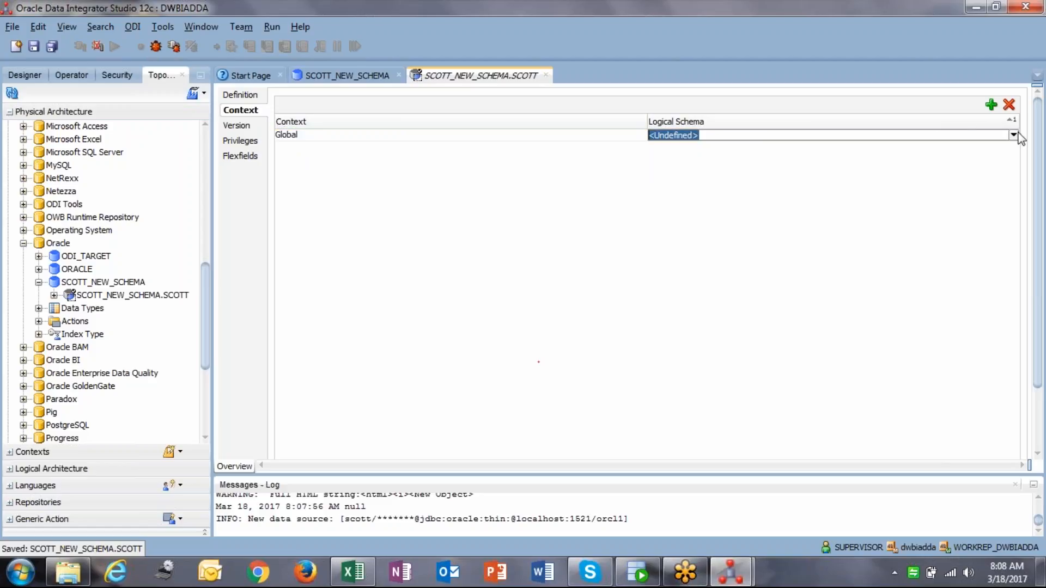
{"action": "left_click", "coordinate": [1013, 135]}
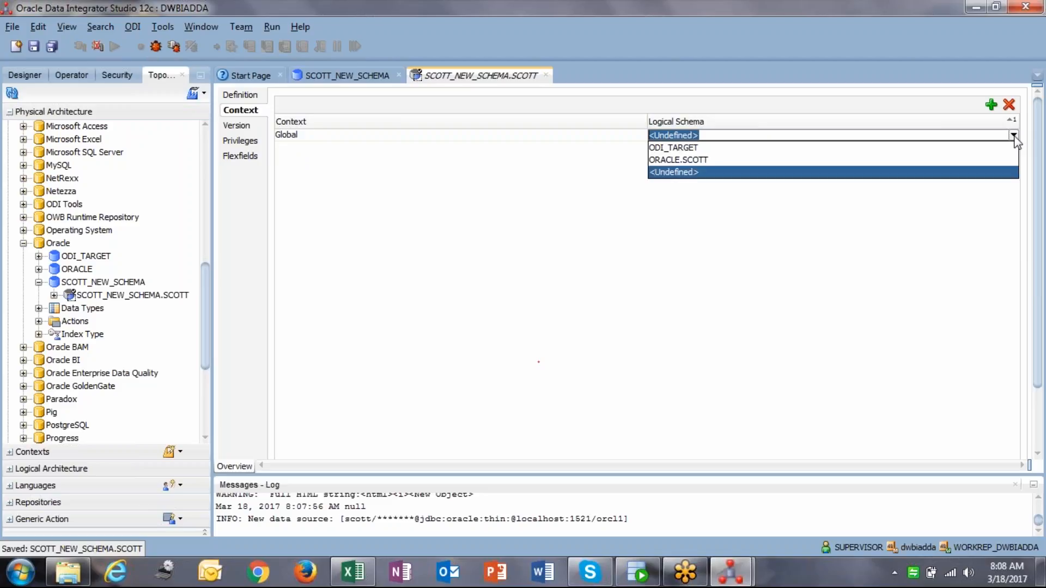
{"action": "left_click", "coordinate": [903, 223]}
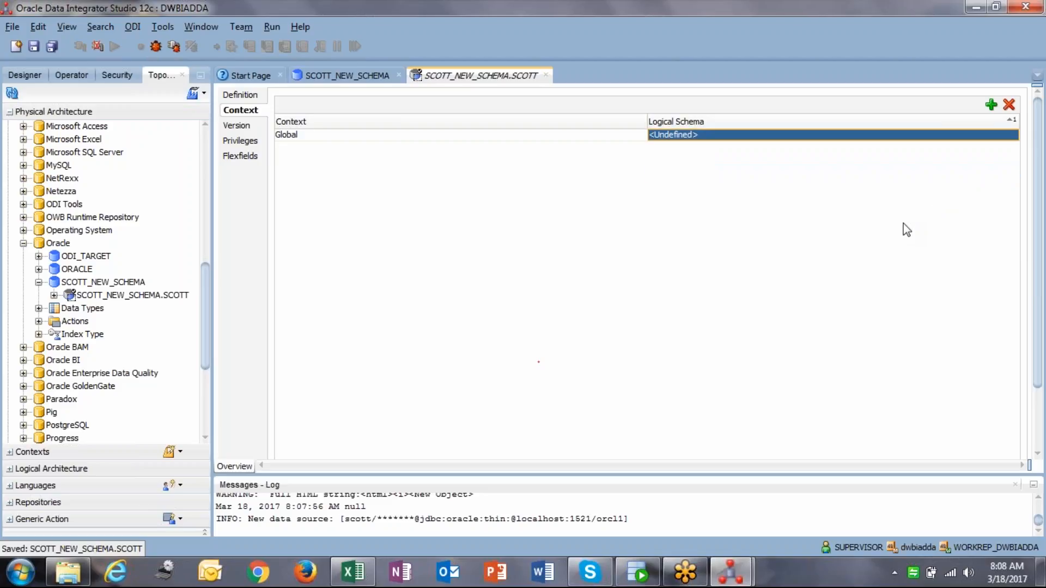
{"action": "left_click", "coordinate": [1014, 135]}
{"action": "left_click", "coordinate": [1015, 135]}
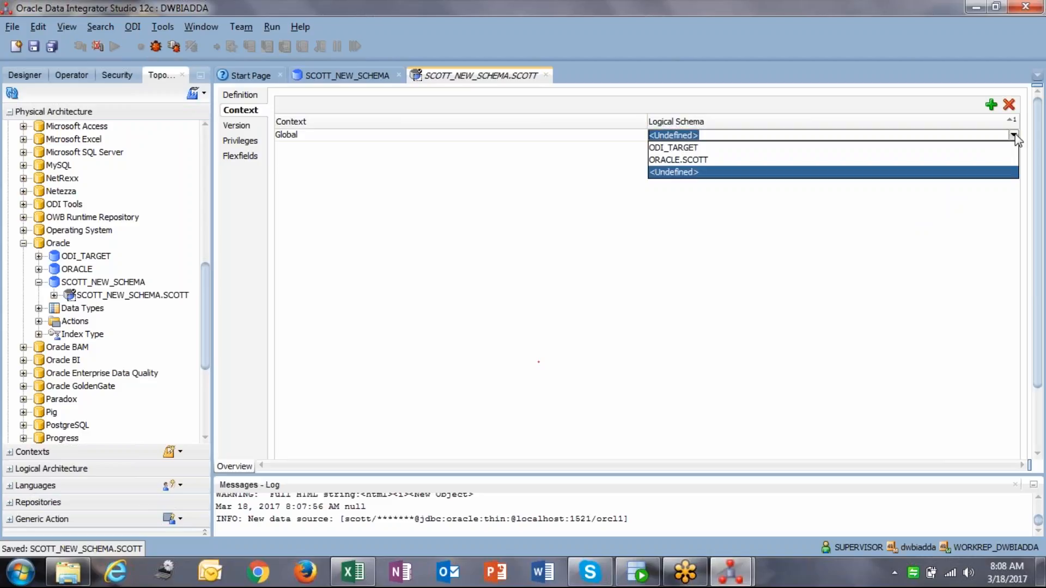
{"action": "left_click", "coordinate": [972, 267]}
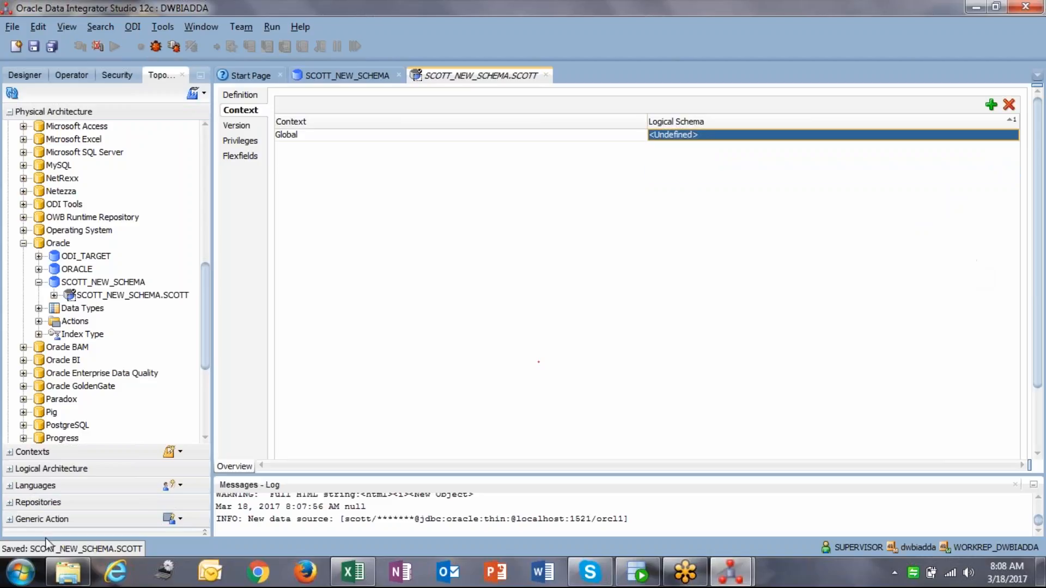
- Collapse the Oracle technology in the Physical Architecture and expand Oracle under the Logical Architecture's technologies
{"action": "left_click", "coordinate": [24, 245]}
{"action": "left_click", "coordinate": [19, 283]}
{"action": "left_click", "coordinate": [13, 468]}
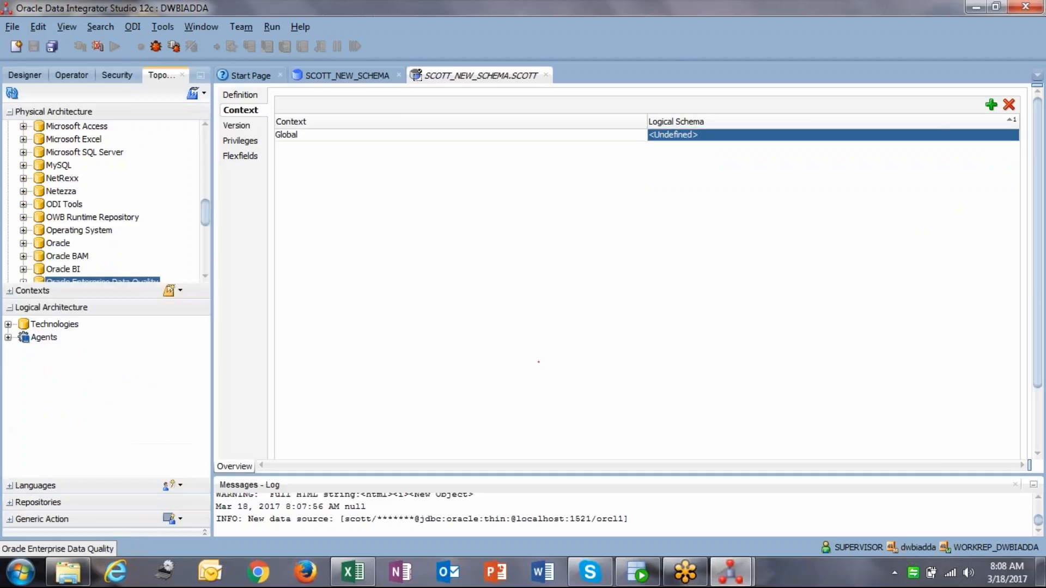
{"action": "left_click", "coordinate": [9, 324]}
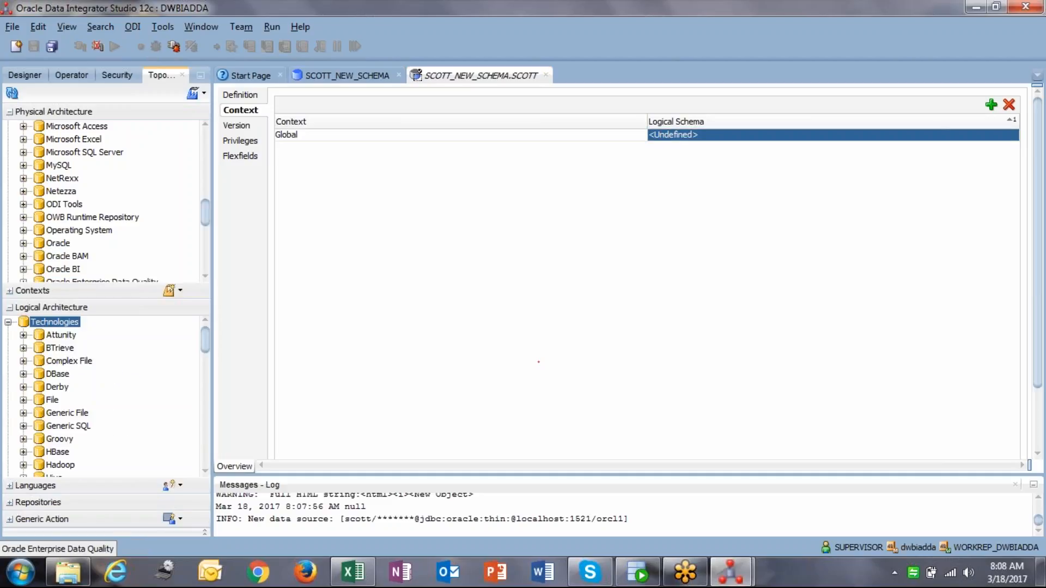
{"action": "scroll", "coordinate": [54, 412], "scroll_direction": "down", "scroll_amount": 10}
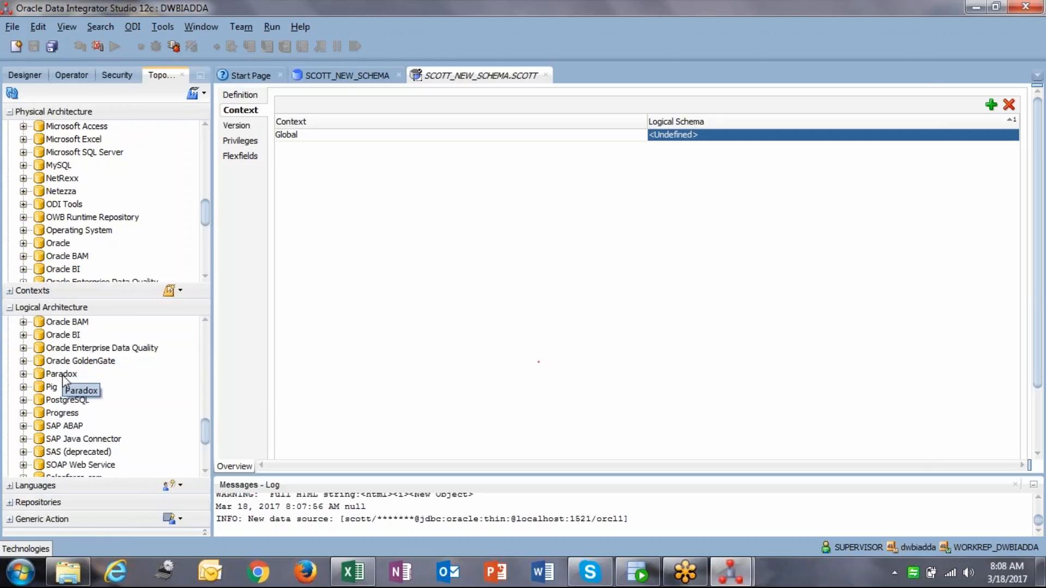
{"action": "scroll", "coordinate": [66, 392], "scroll_direction": "down", "scroll_amount": 1}
{"action": "scroll", "coordinate": [70, 425], "scroll_direction": "up", "scroll_amount": 3}
{"action": "left_click", "coordinate": [59, 388]}
{"action": "left_click", "coordinate": [23, 387]}
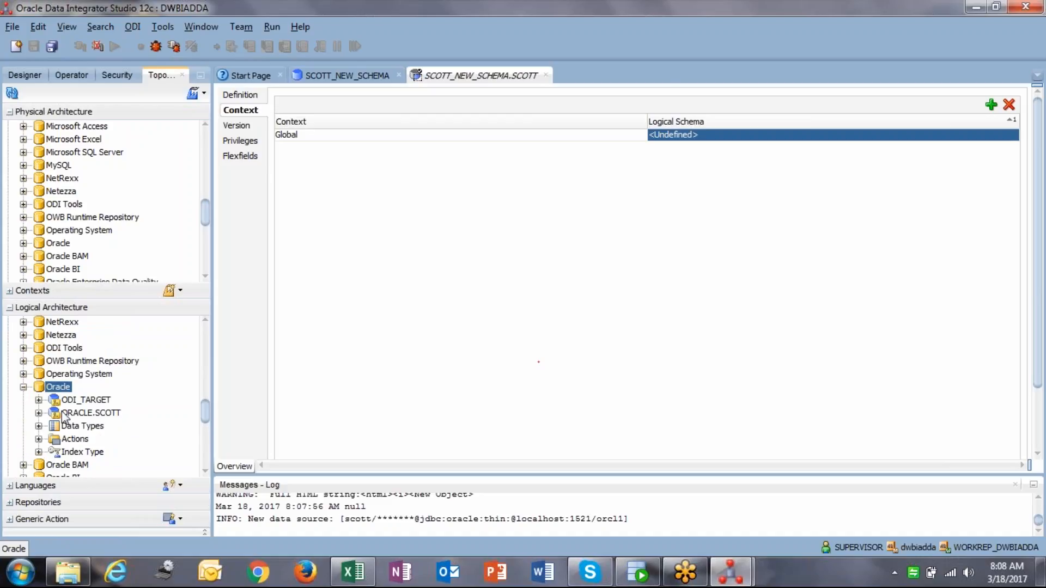
- Compare the creation commands offered for the Oracle technology in the Logical Architecture and in the Physical Architecture
{"action": "right_click", "coordinate": [66, 389]}
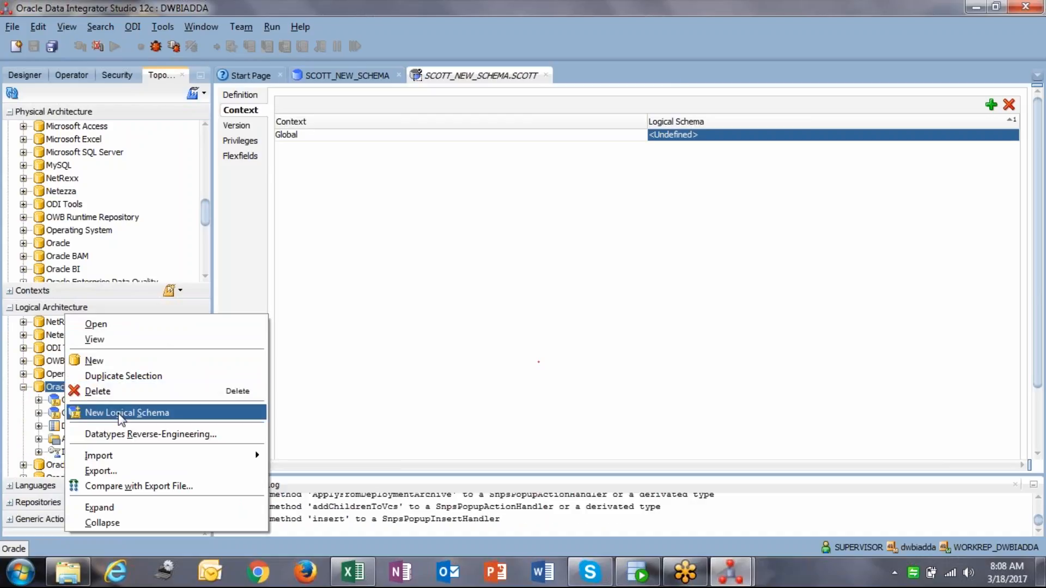
{"action": "left_click", "coordinate": [57, 244]}
{"action": "right_click", "coordinate": [58, 248]}
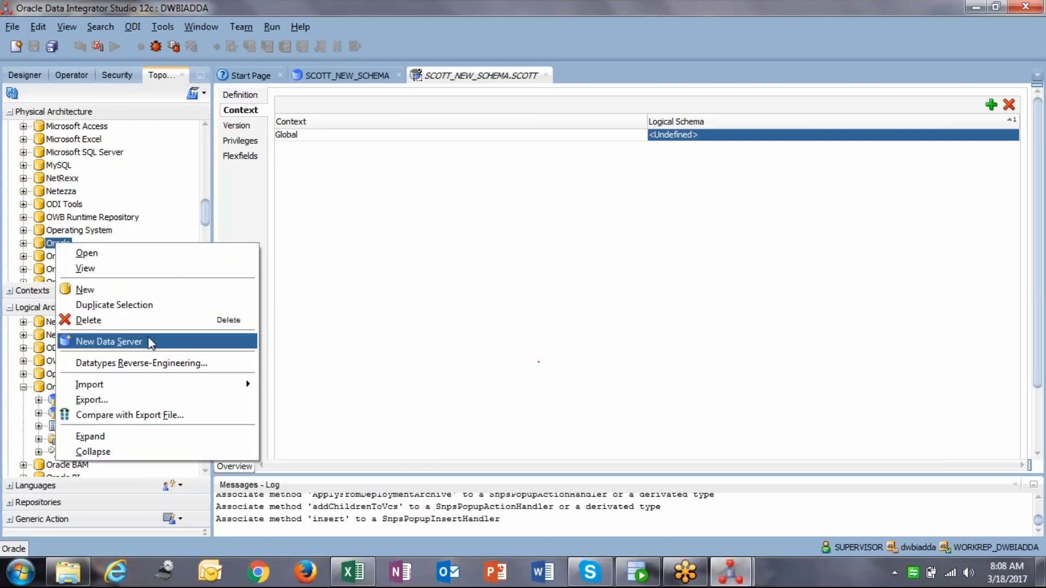
- Create a new logical schema named SCOTT_NEW_SCHEMA under the Oracle technology in the Logical Architecture
{"action": "left_click", "coordinate": [49, 386]}
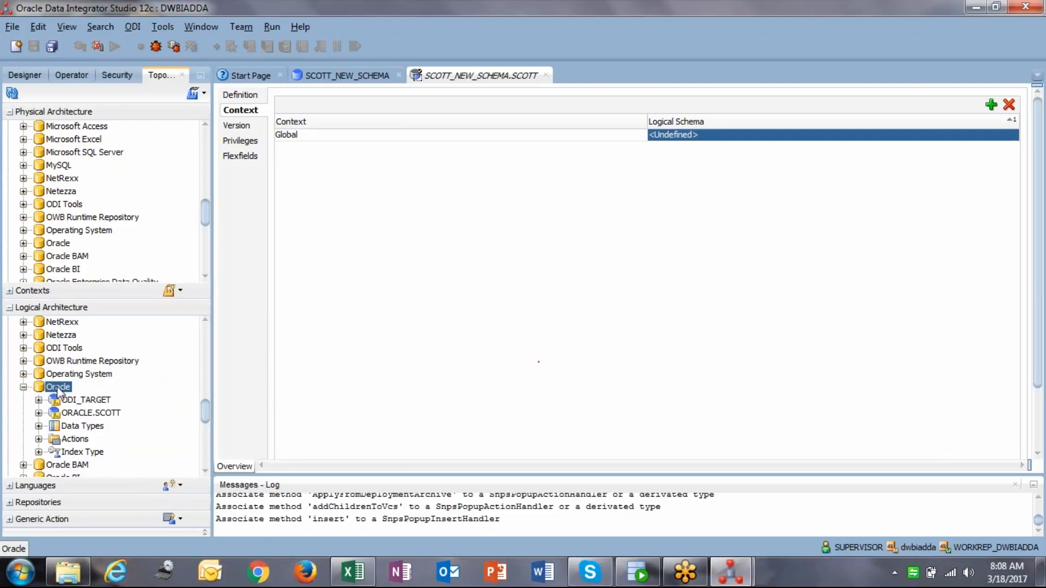
{"action": "right_click", "coordinate": [59, 390]}
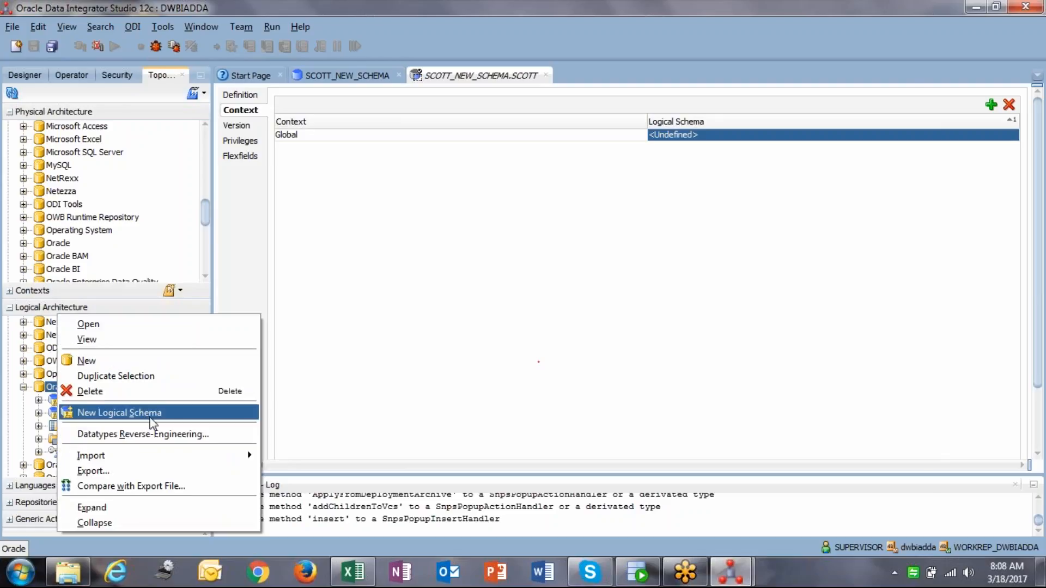
{"action": "left_click", "coordinate": [153, 420]}
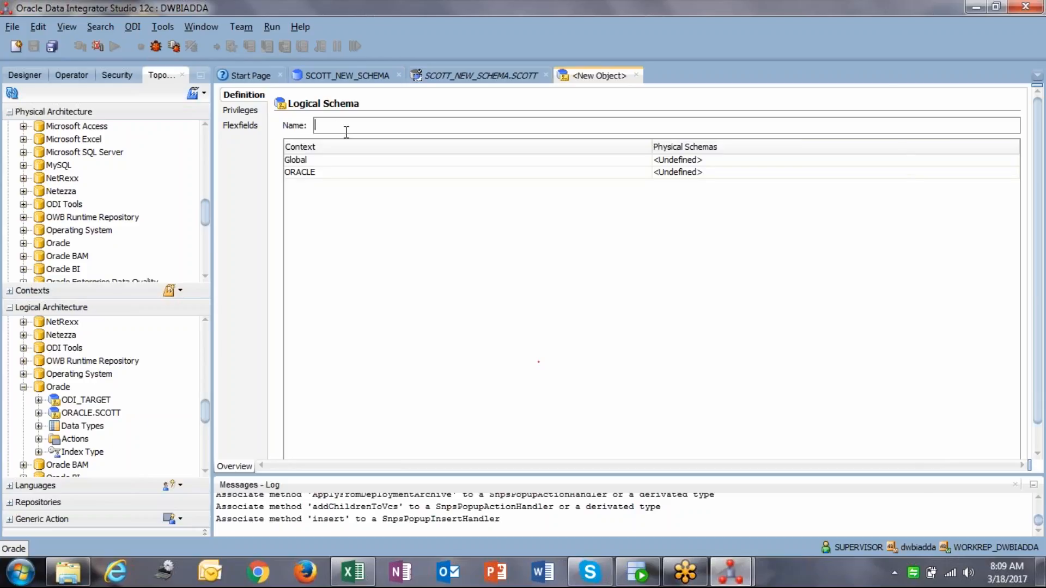
{"action": "type", "text": "s"}
{"action": "key", "text": "BackSpace"}
{"action": "type", "text": "SCOTT_"}
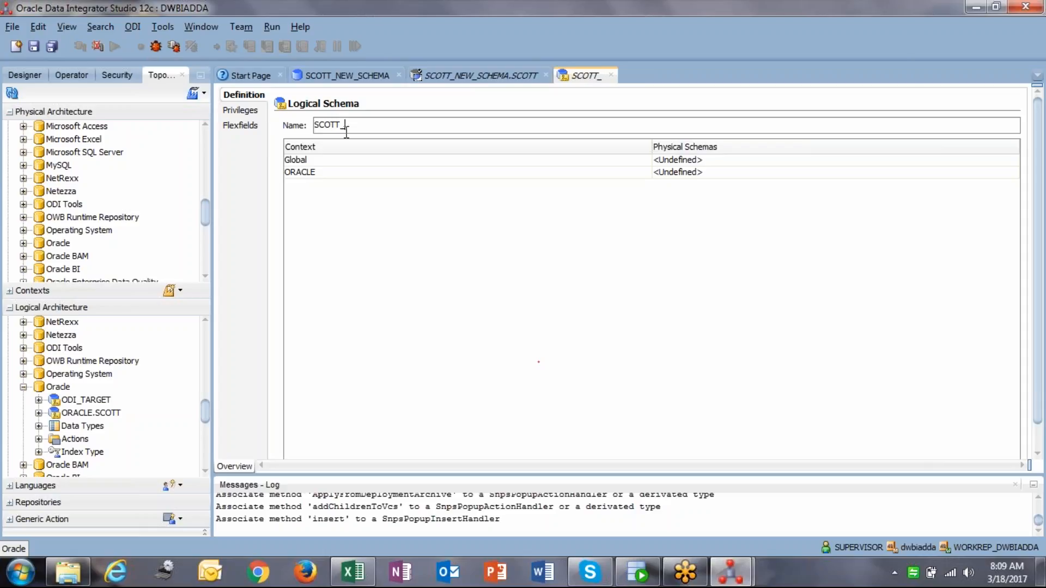
{"action": "type", "text": "NEW_SCHEMA"}
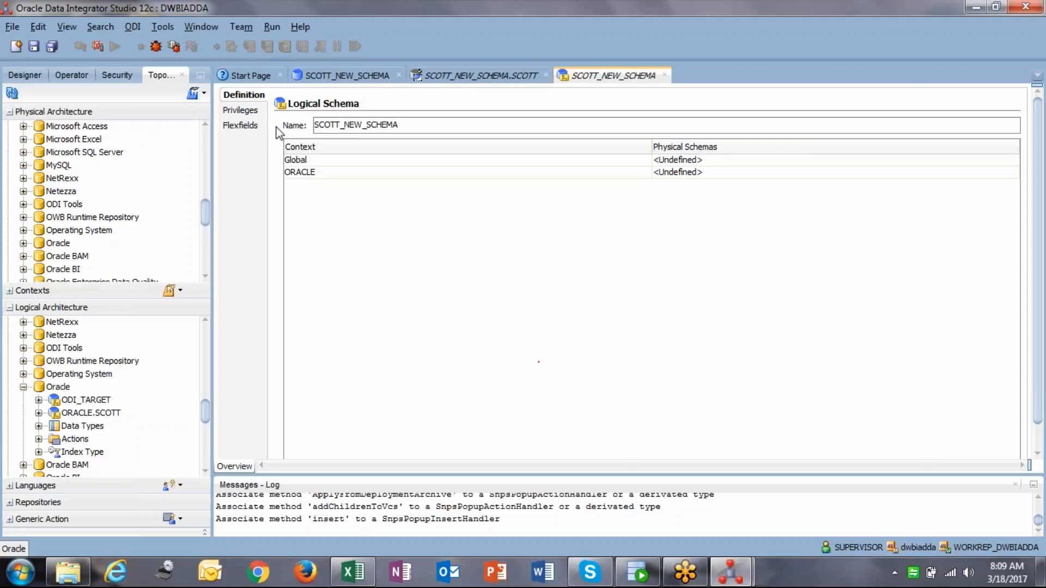
- Map the logical schema's Global context to the physical schema SCOTT_NEW_SCHEMA.SCOTT
{"action": "left_click", "coordinate": [320, 162]}
{"action": "left_click", "coordinate": [306, 174]}
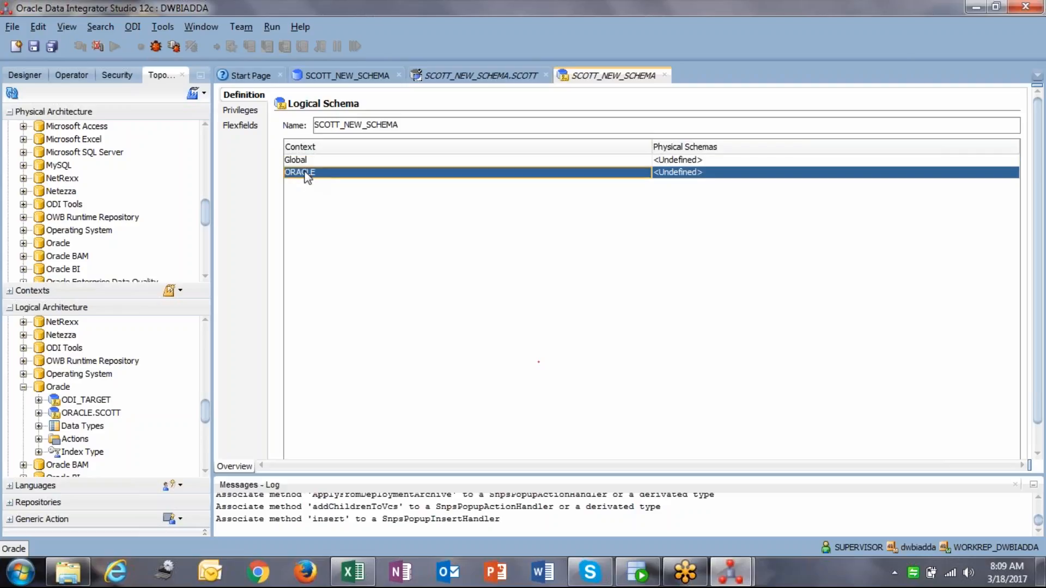
{"action": "left_click", "coordinate": [305, 159]}
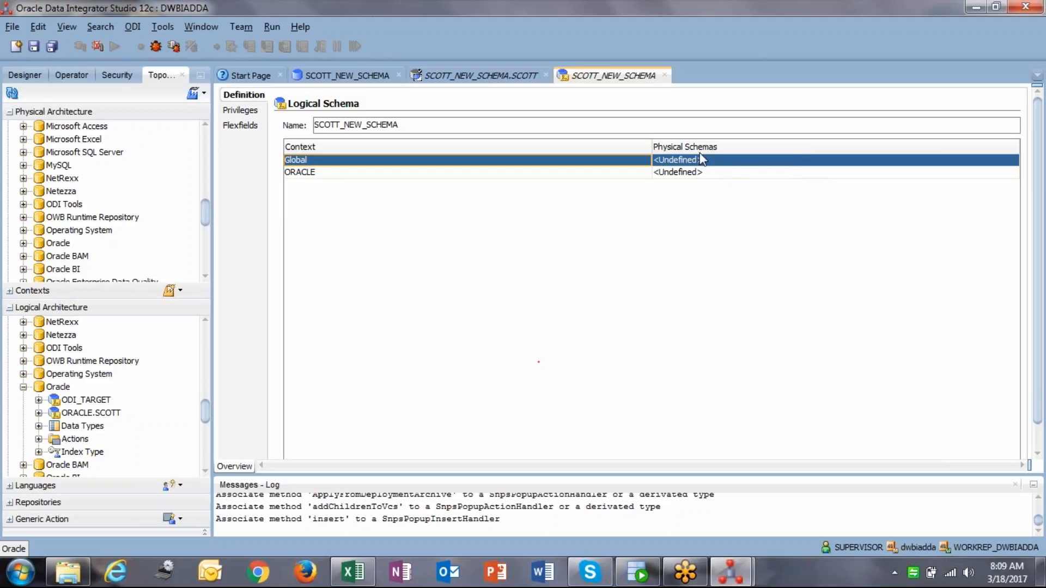
{"action": "left_click", "coordinate": [726, 160]}
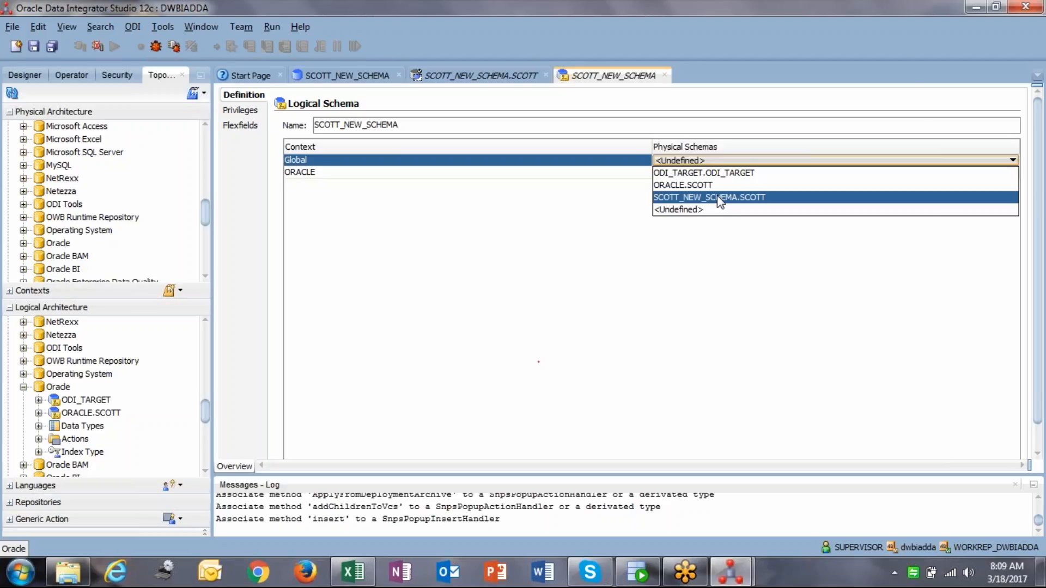
{"action": "left_click", "coordinate": [780, 202]}
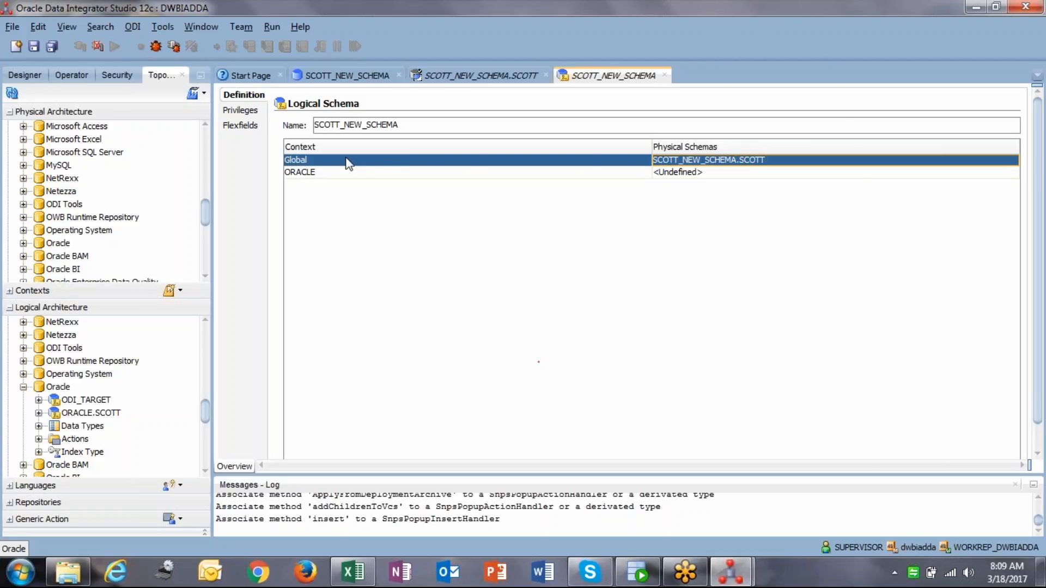
- Save the logical schema SCOTT_NEW_SCHEMA with its Global context mapping
{"action": "left_click", "coordinate": [32, 50]}
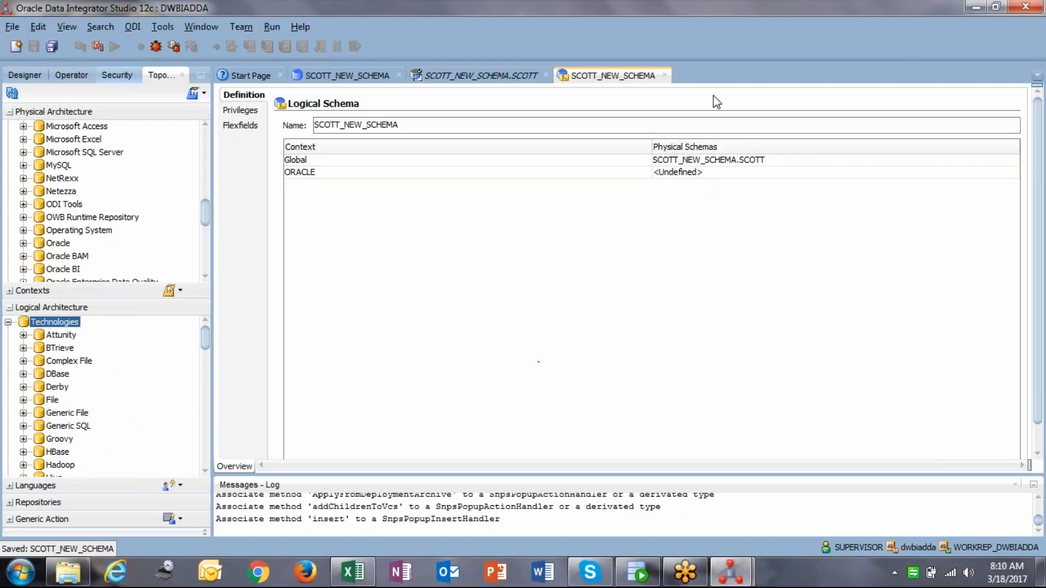
- Examine the logical schemas offered for the Global context of the physical schema SCOTT_NEW_SCHEMA.SCOTT under Oracle
{"action": "left_click", "coordinate": [24, 244]}
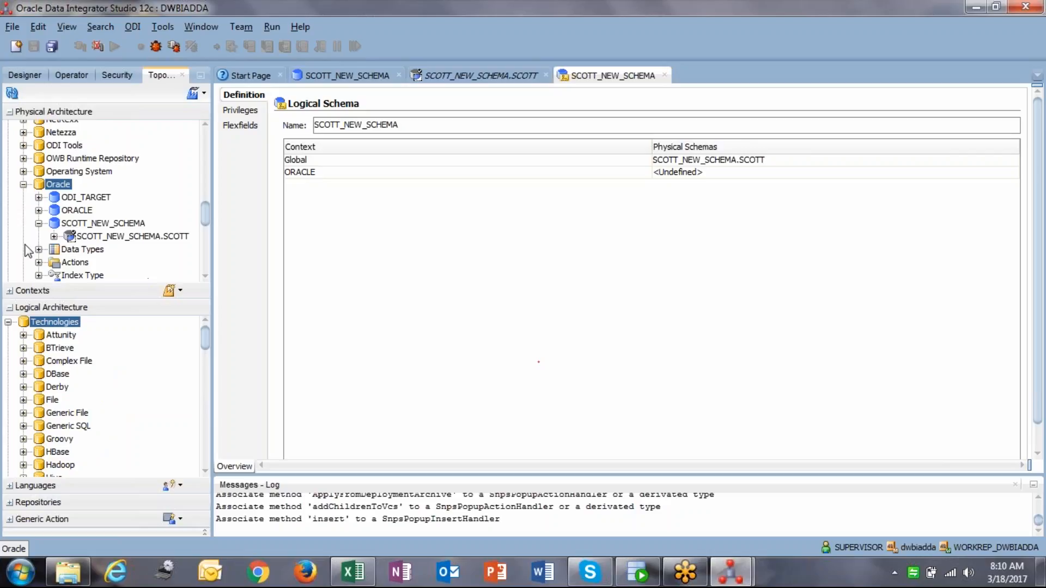
{"action": "double_click", "coordinate": [145, 238]}
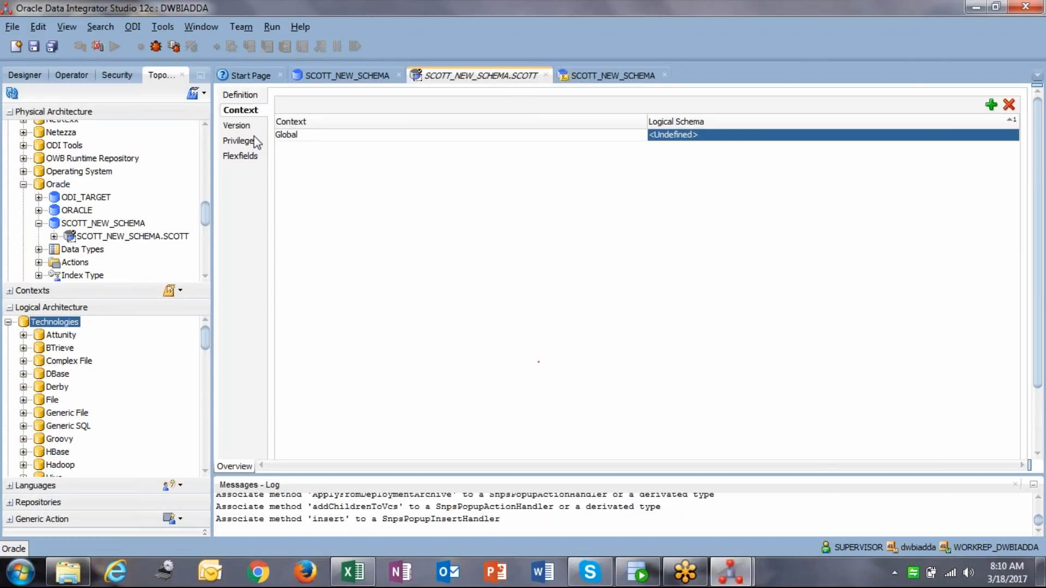
{"action": "left_click", "coordinate": [865, 135]}
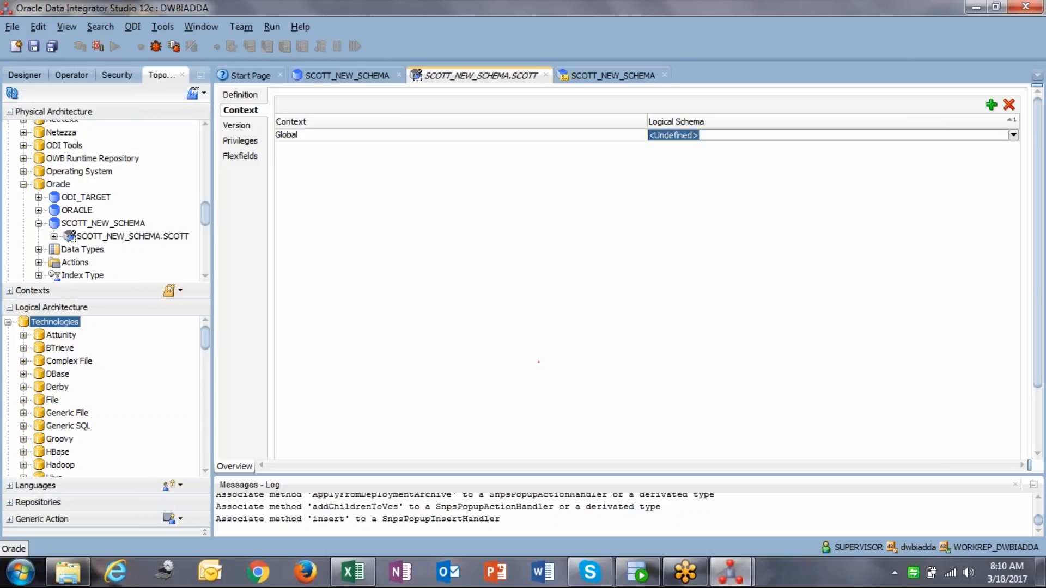
{"action": "left_click", "coordinate": [1013, 135]}
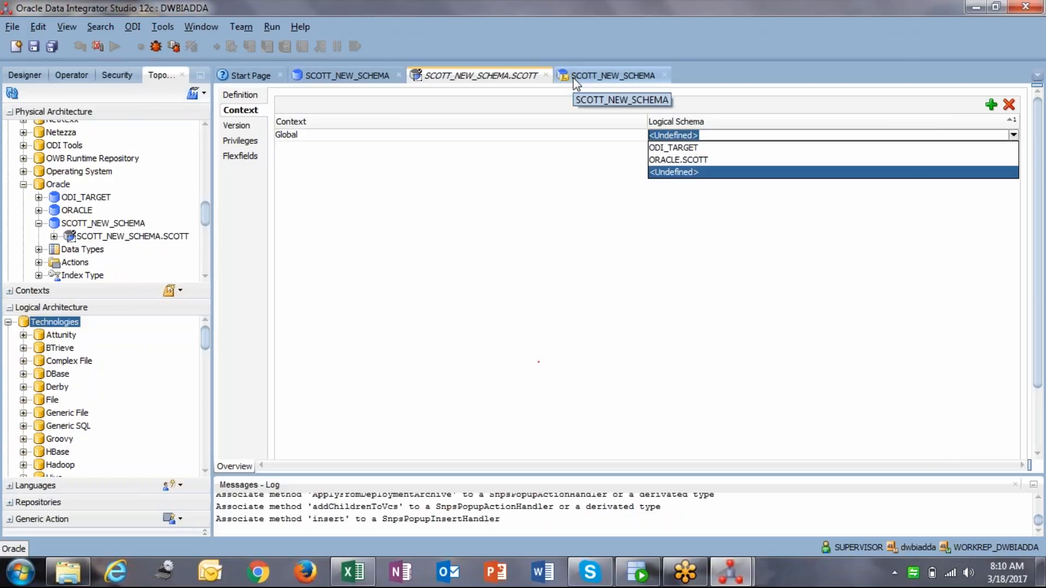
{"action": "left_click", "coordinate": [883, 19]}
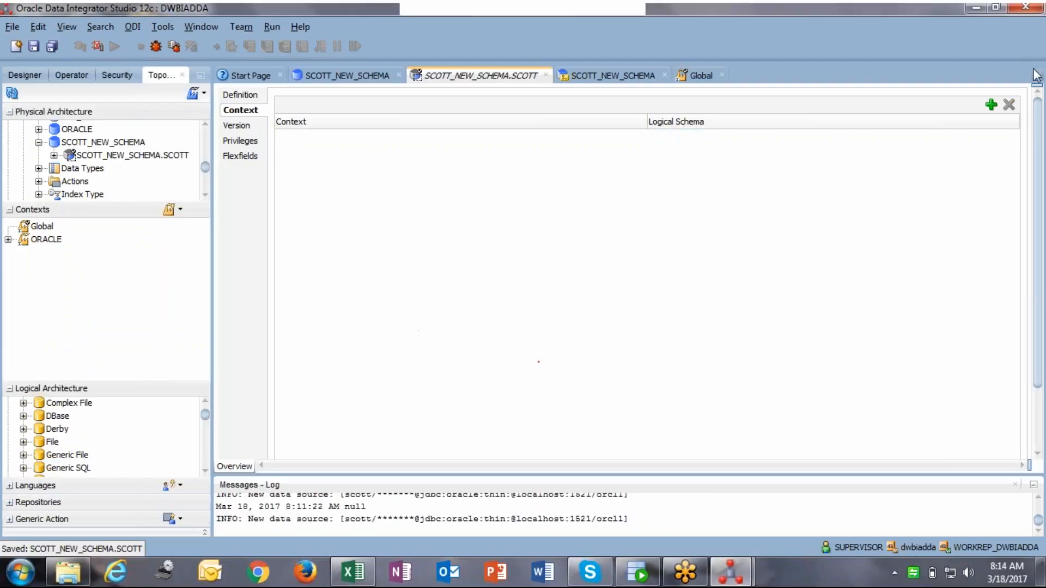
- Open the Oracle logical schema SCOTT_NEW_SCHEMA and check its physical schema mapping for the Global context
{"action": "scroll", "coordinate": [64, 434], "scroll_direction": "down", "scroll_amount": 4}
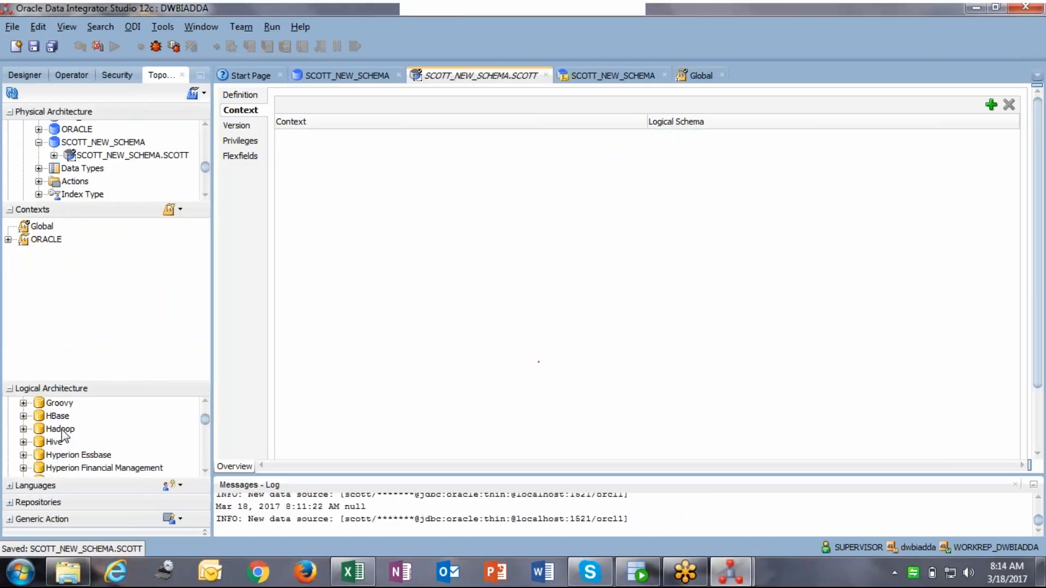
{"action": "scroll", "coordinate": [63, 434], "scroll_direction": "down", "scroll_amount": 8}
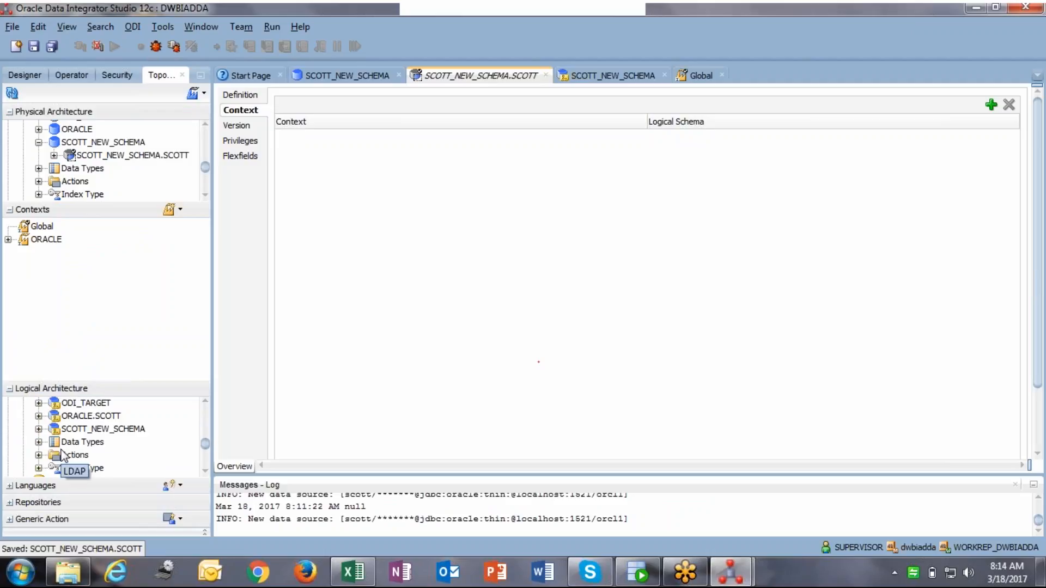
{"action": "scroll", "coordinate": [63, 455], "scroll_direction": "down", "scroll_amount": 1}
{"action": "scroll", "coordinate": [81, 449], "scroll_direction": "up", "scroll_amount": 1}
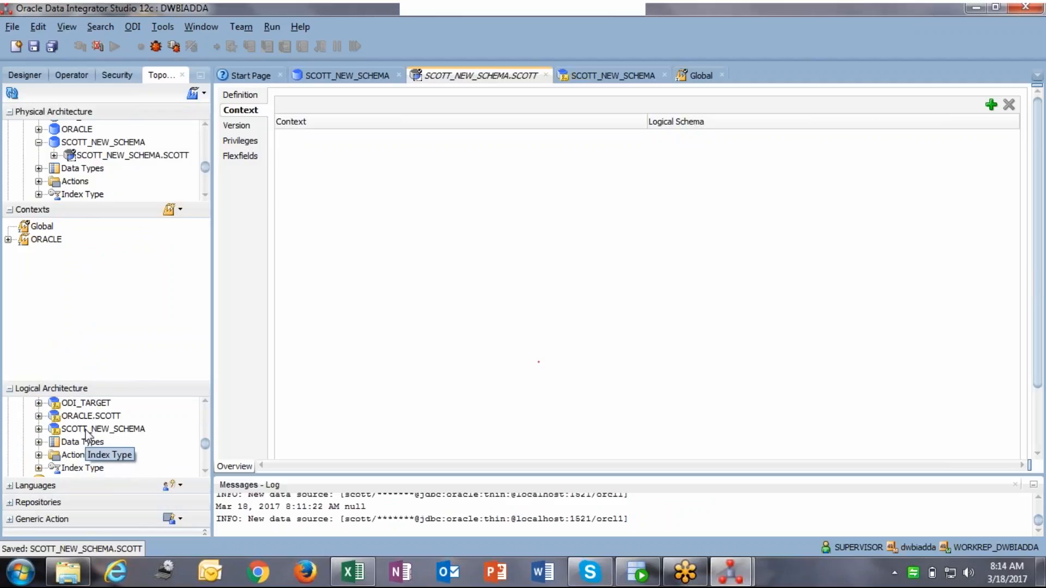
{"action": "double_click", "coordinate": [108, 430]}
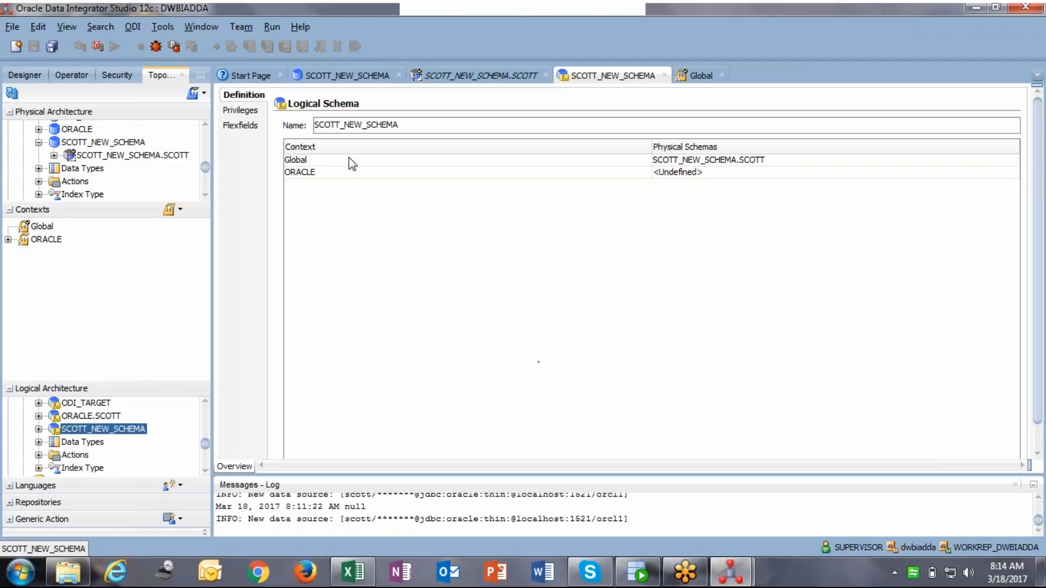
{"action": "left_click", "coordinate": [304, 161]}
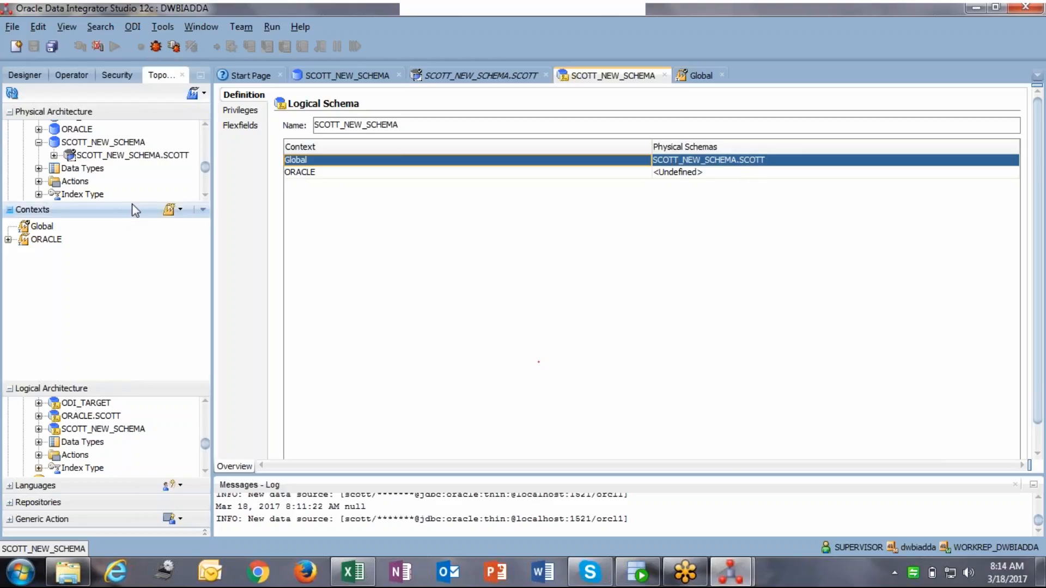
- Add the Global context to the physical schema SCOTT_NEW_SCHEMA.SCOTT with logical schema SCOTT_NEW_SCHEMA, and save it
{"action": "left_click", "coordinate": [81, 146]}
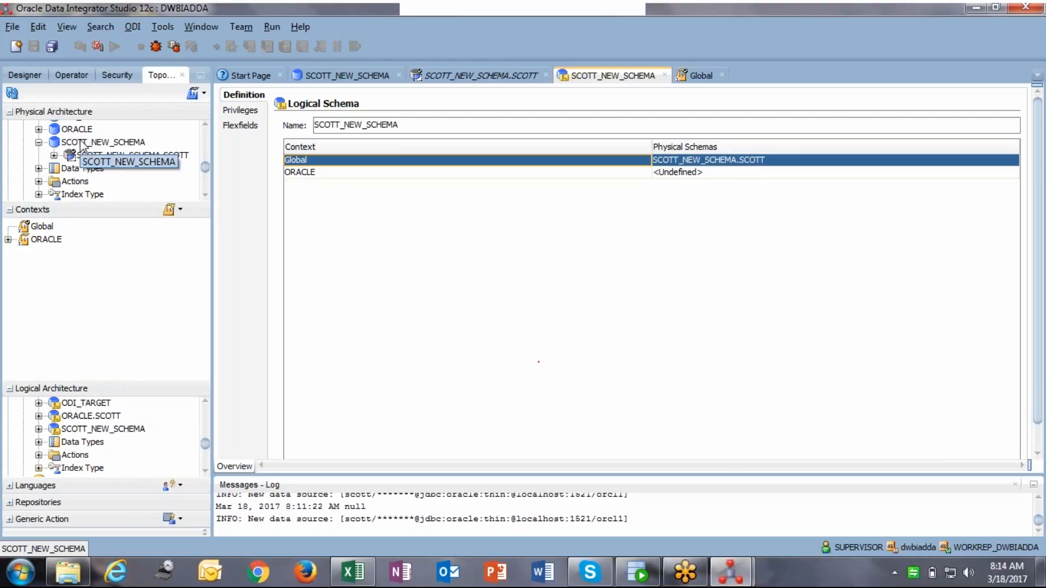
{"action": "double_click", "coordinate": [137, 156]}
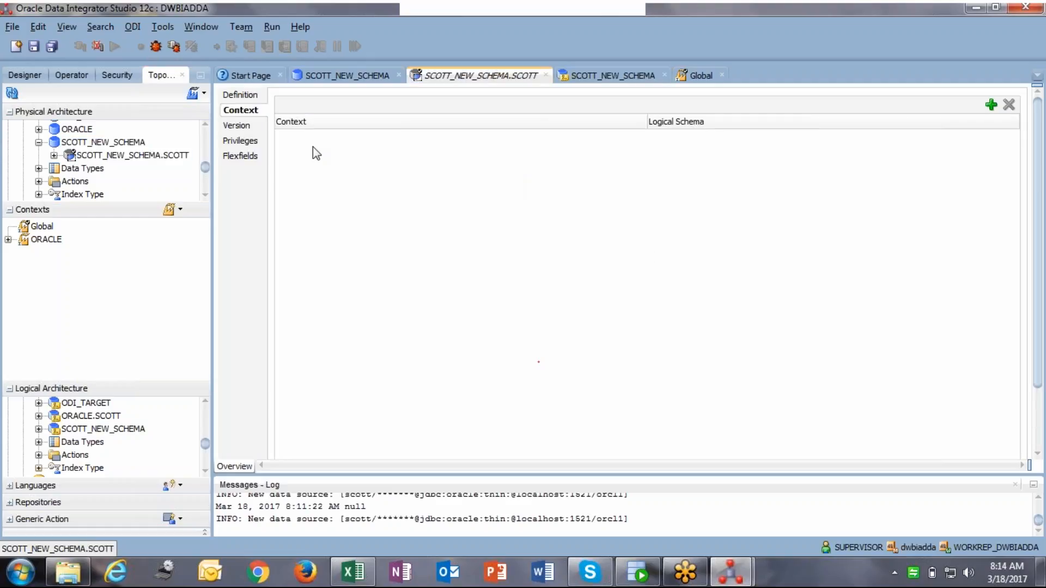
{"action": "left_click", "coordinate": [991, 105]}
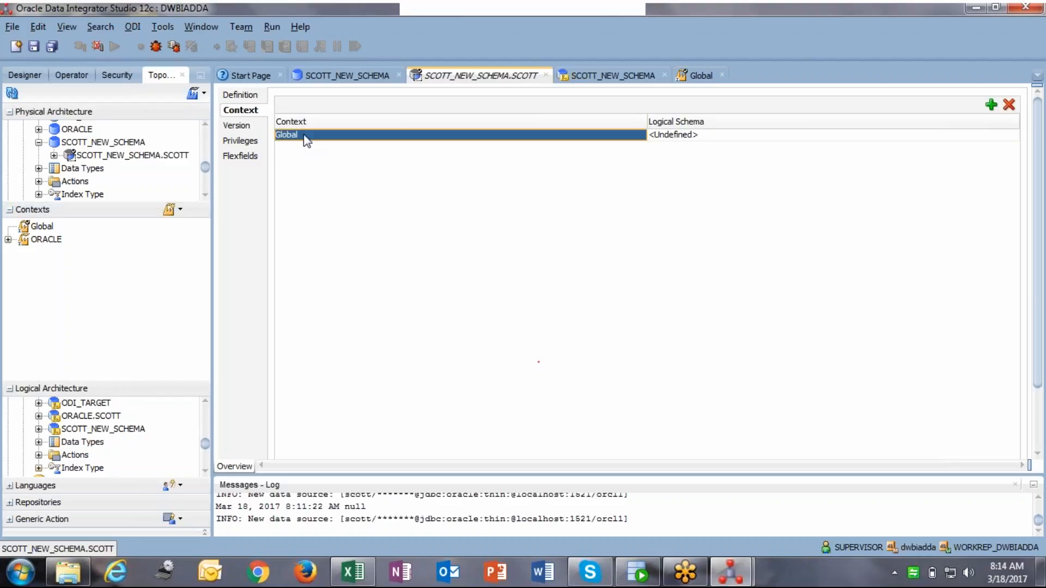
{"action": "left_click", "coordinate": [864, 135]}
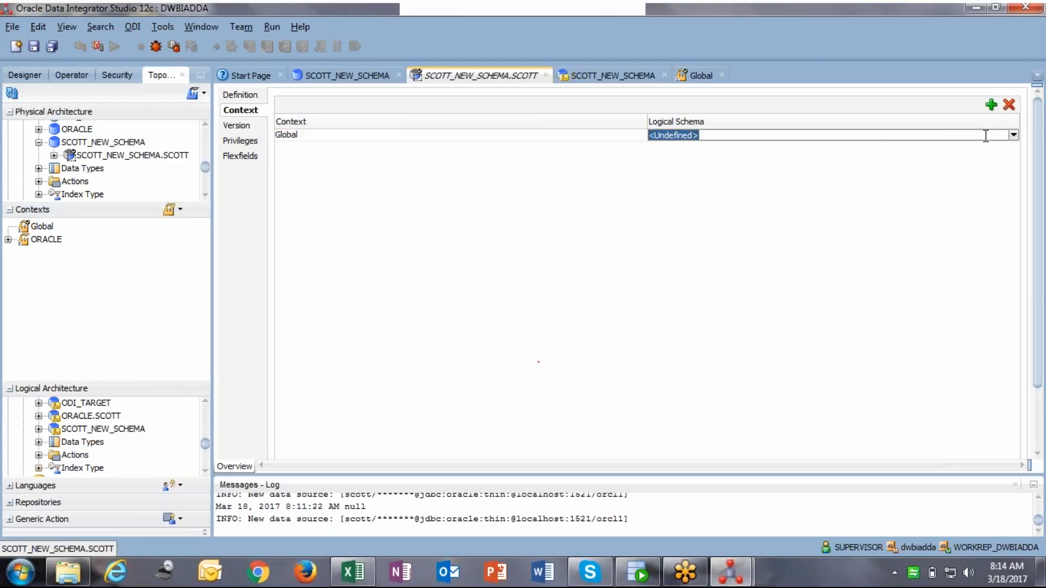
{"action": "left_click", "coordinate": [1015, 136]}
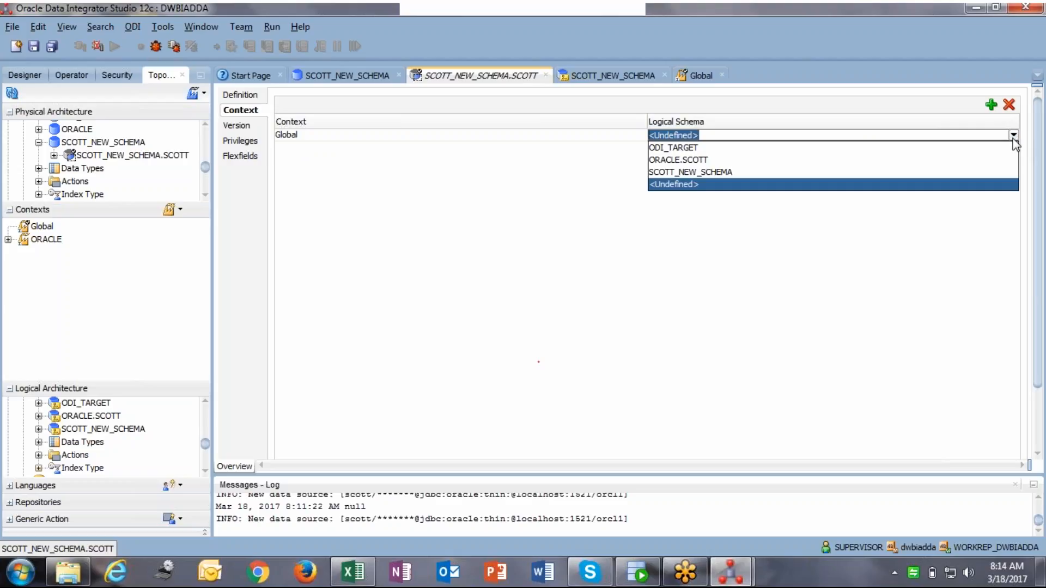
{"action": "left_click", "coordinate": [706, 173]}
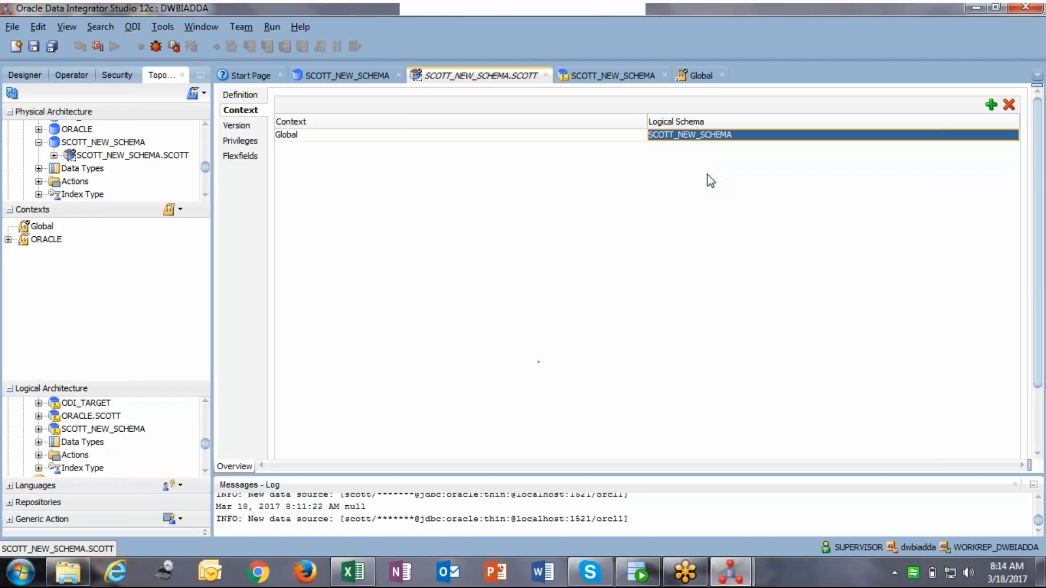
{"action": "left_click", "coordinate": [33, 48]}
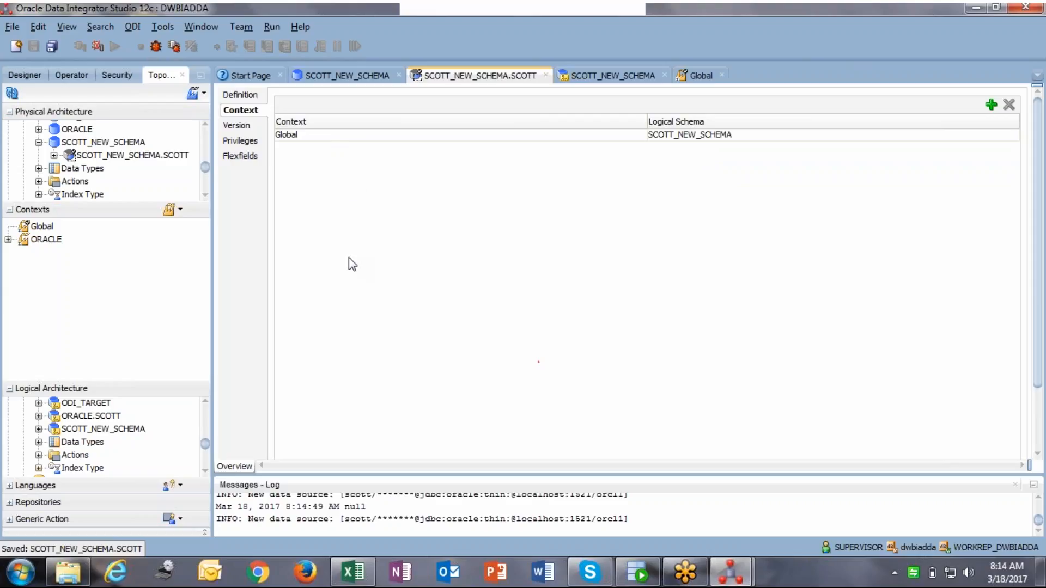
- Review the schema mappings of the Global context and collapse the Oracle technology in the Physical Architecture
{"action": "double_click", "coordinate": [43, 229]}
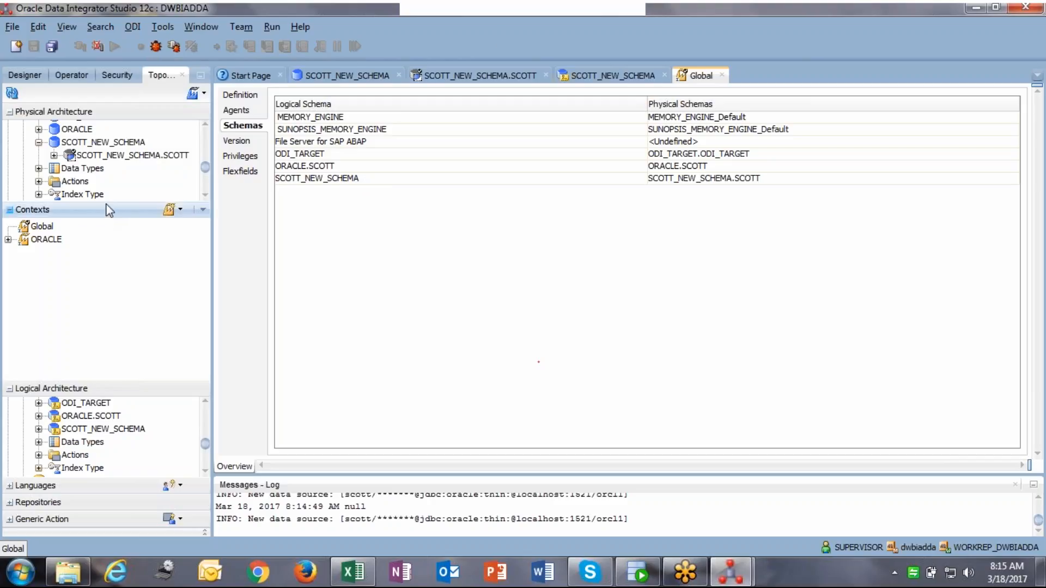
{"action": "left_click_drag", "start_coordinate": [111, 202], "coordinate": [118, 271]}
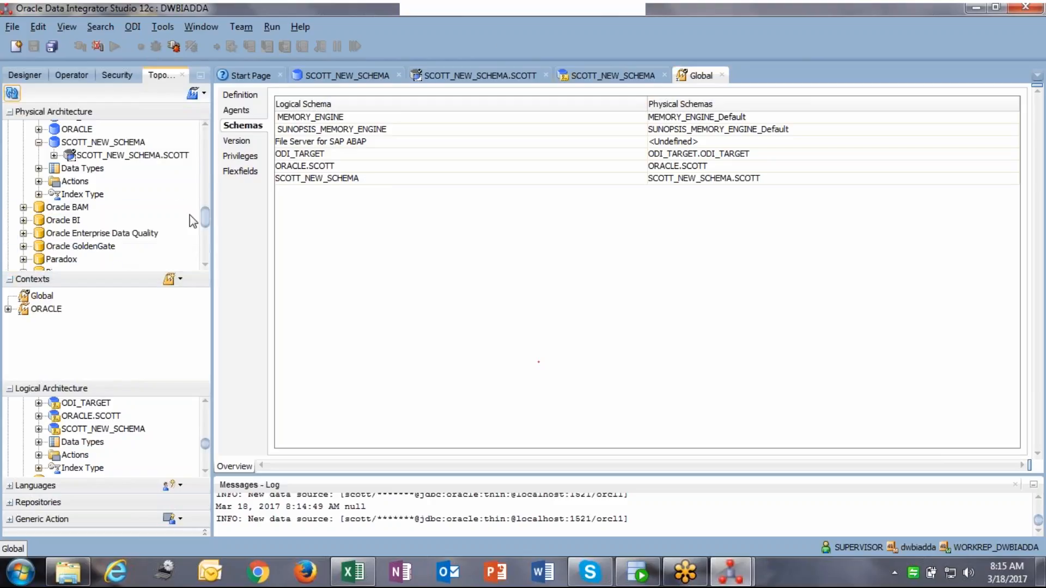
{"action": "left_click_drag", "start_coordinate": [200, 219], "coordinate": [200, 206]}
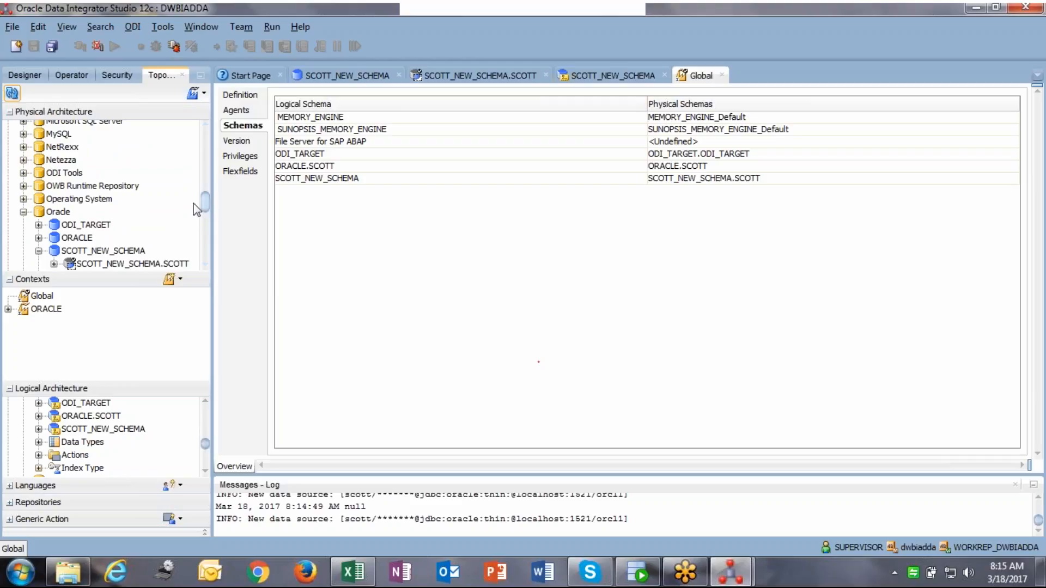
{"action": "left_click", "coordinate": [24, 212]}
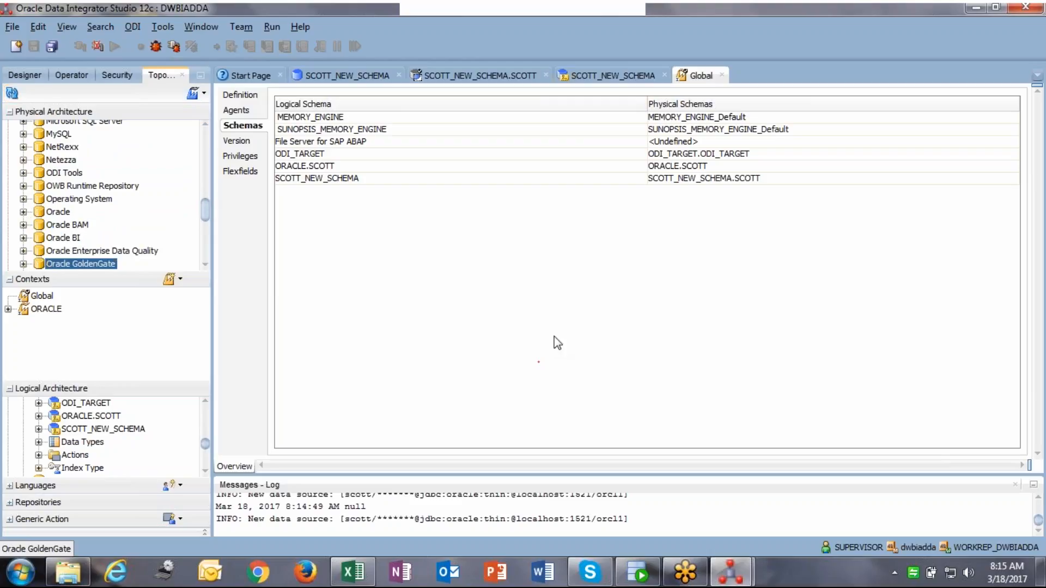
{"action": "left_click", "coordinate": [556, 342]}
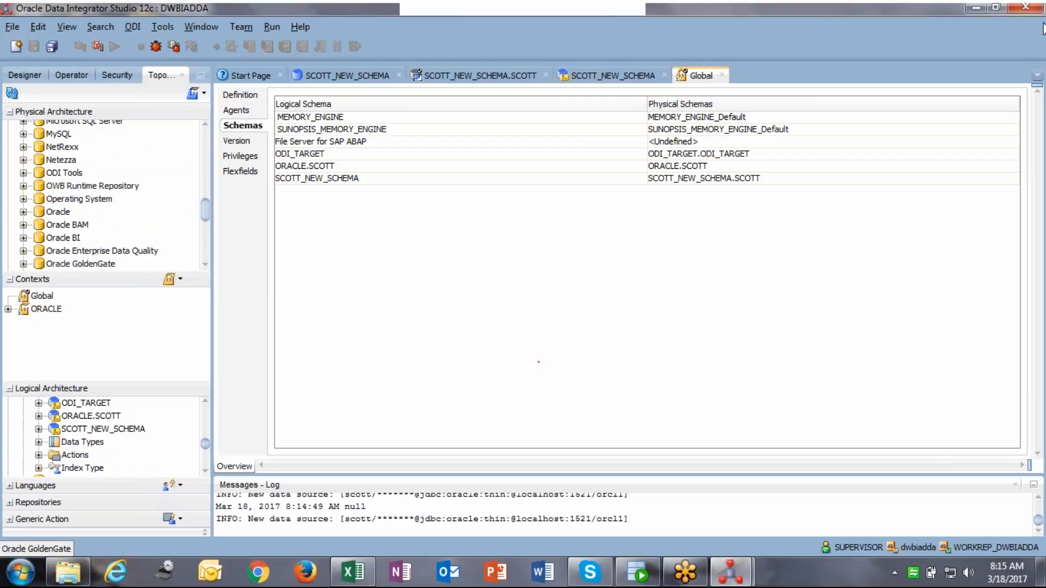